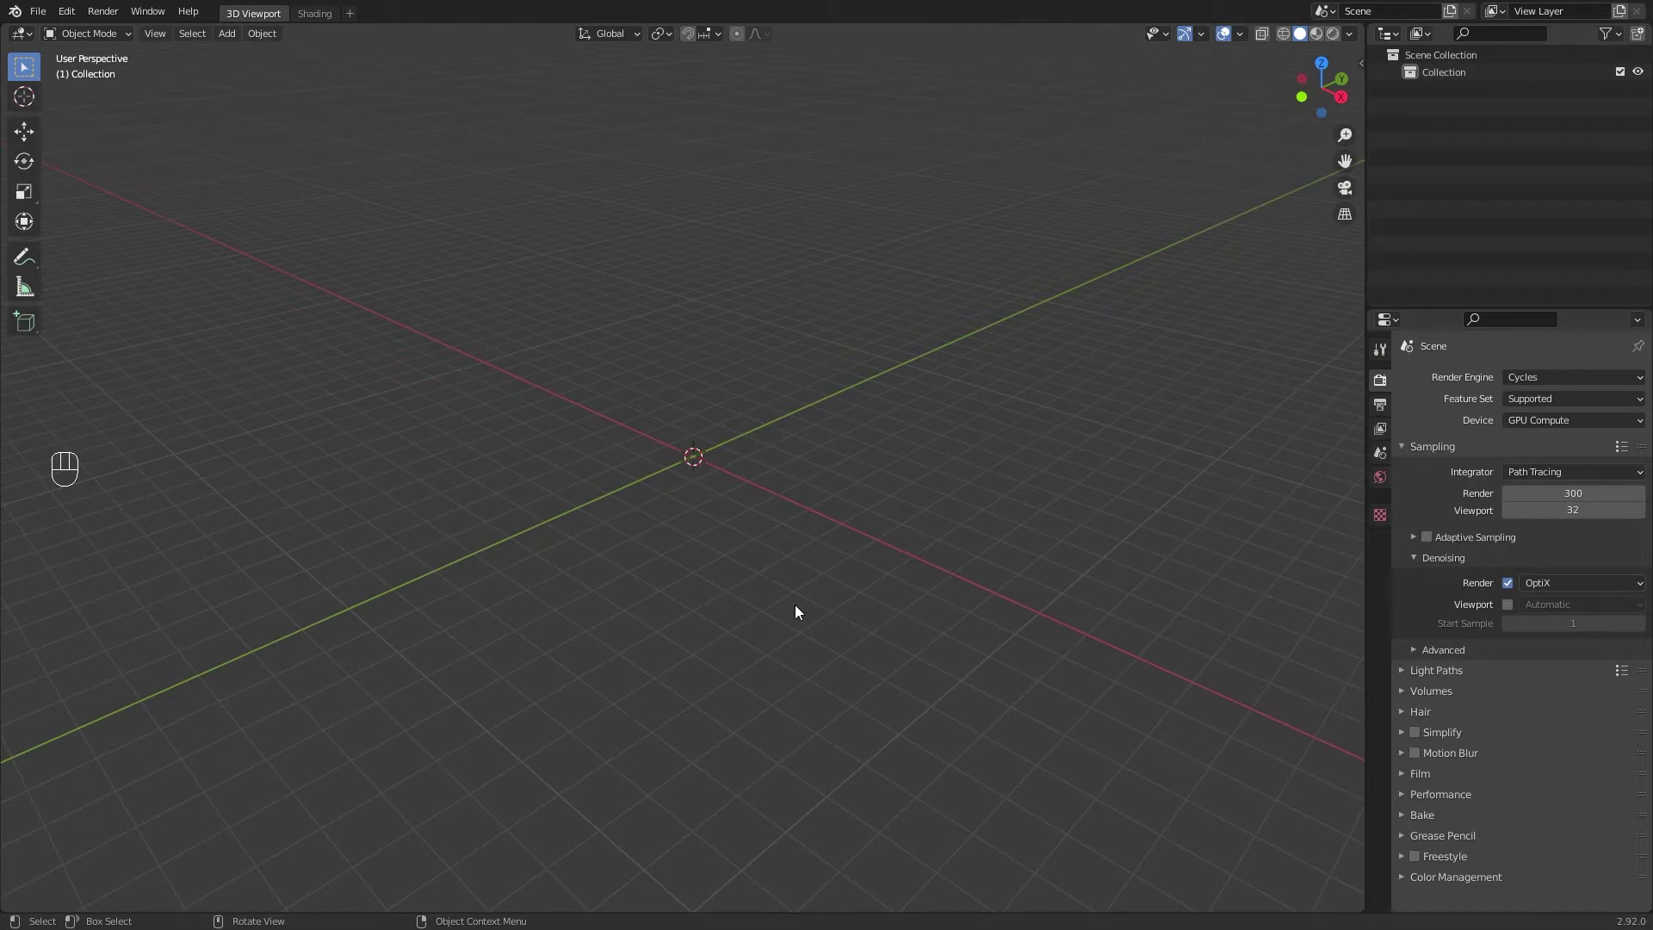
# Step: Add a torus mesh with 10 major segments and 10 minor segments
pyautogui.hotkey('shift', 'a')
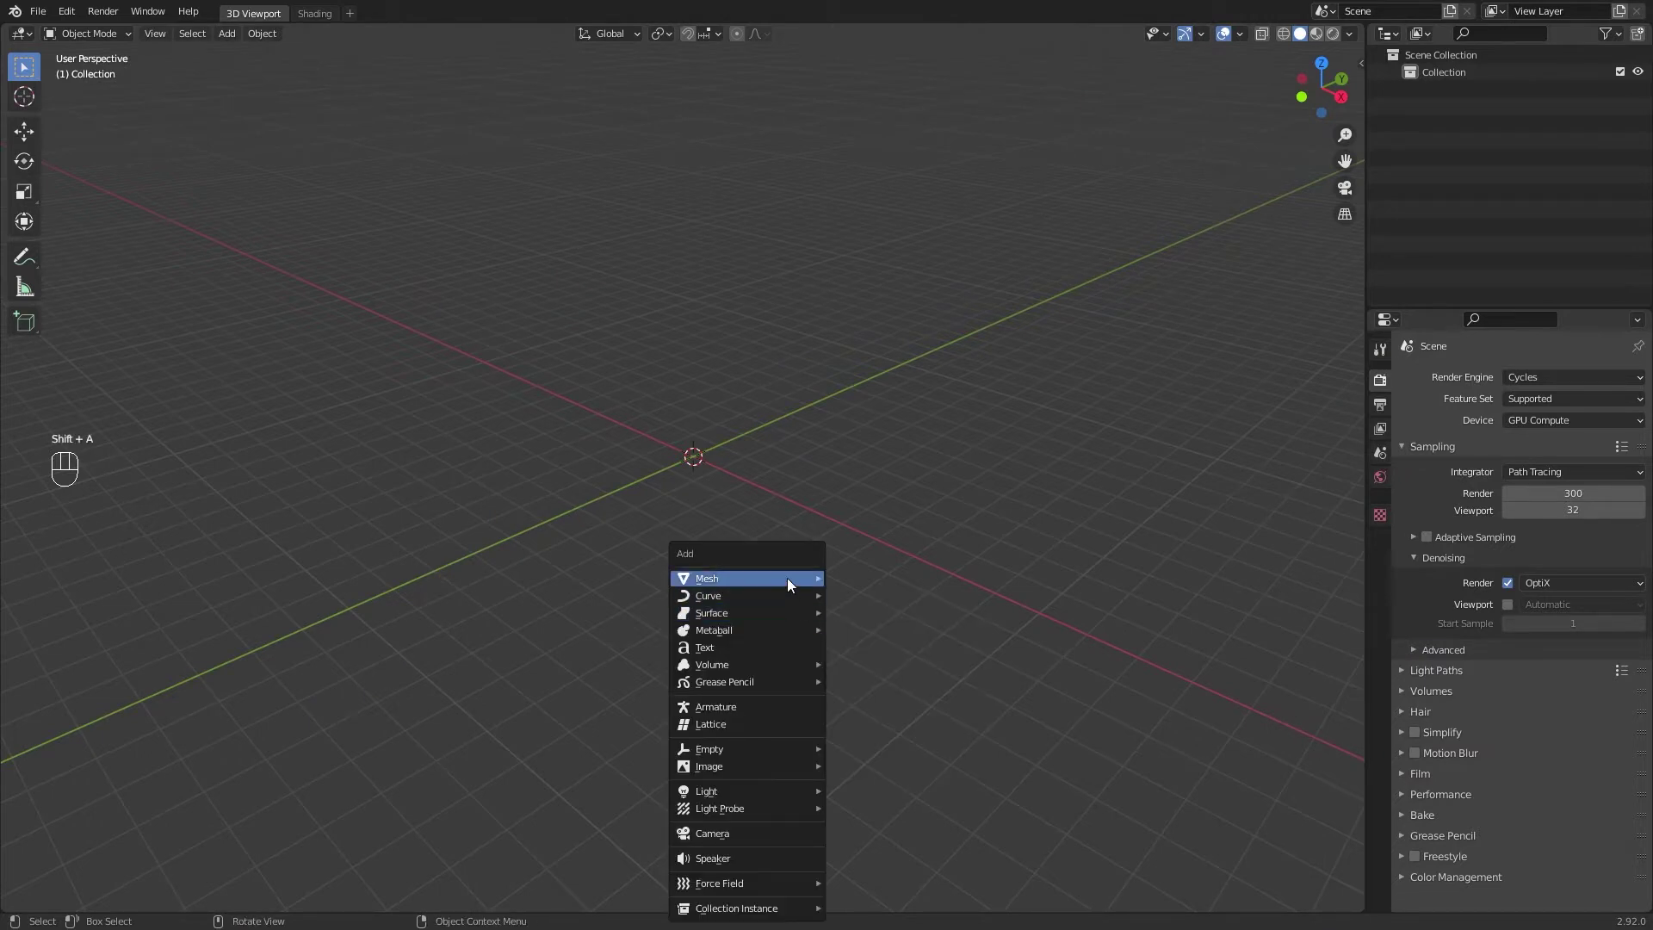
pyautogui.moveTo(787, 577)
pyautogui.click(875, 322)
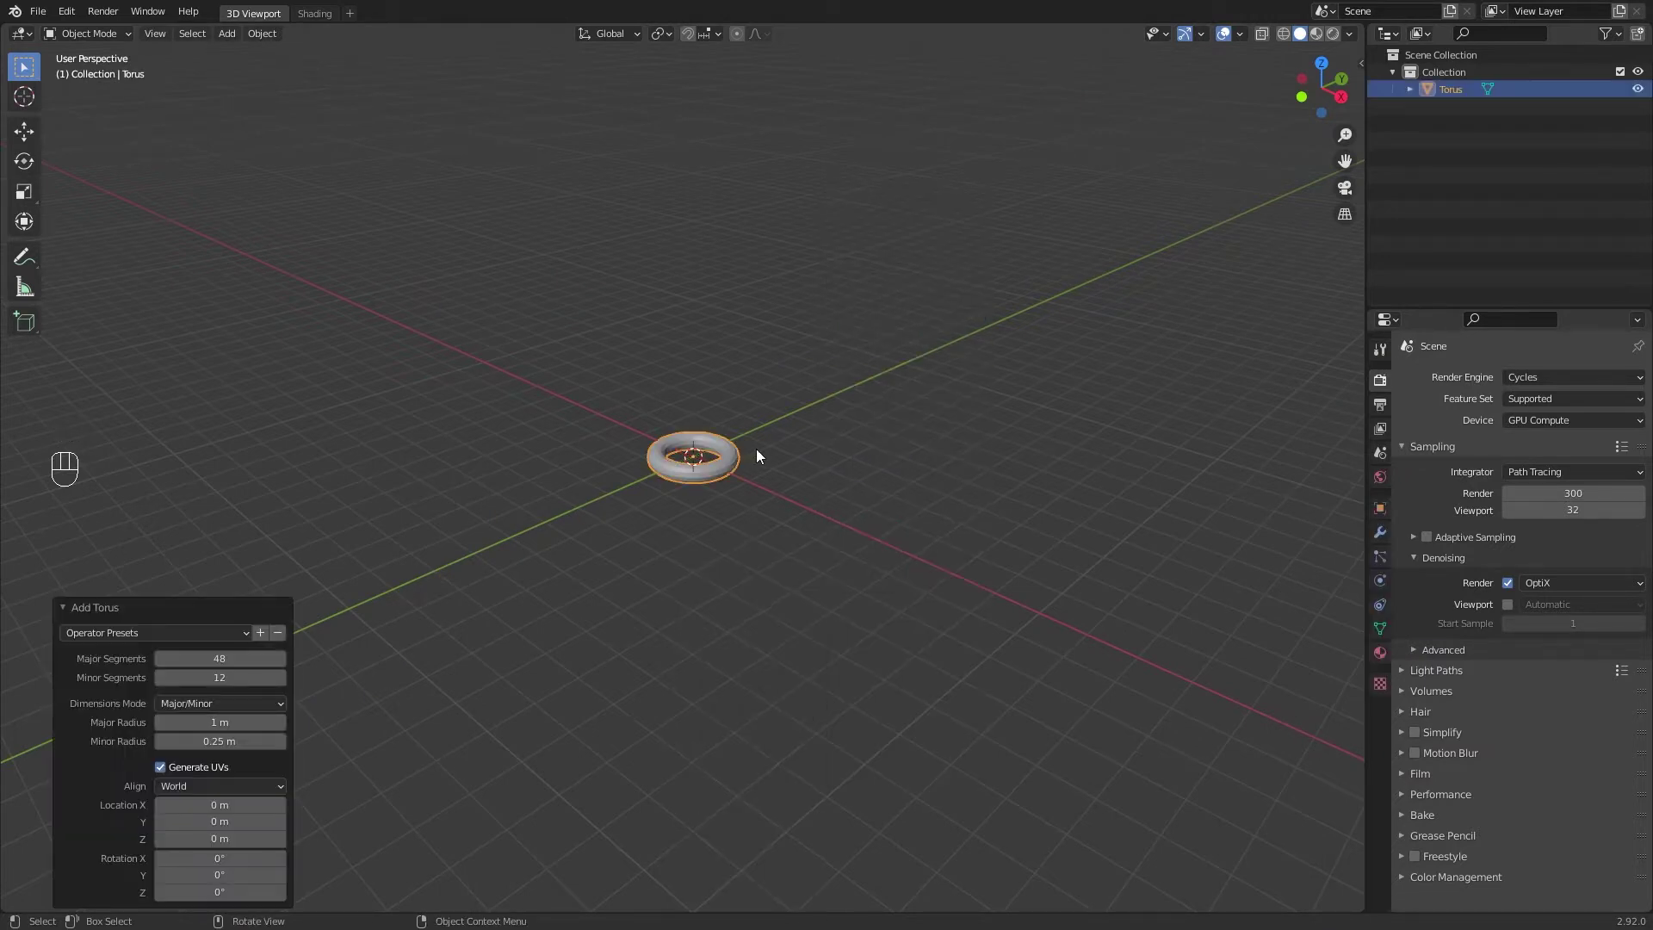
pyautogui.scroll(4, 714, 486)
pyautogui.moveTo(694, 502); pyautogui.dragTo(822, 575, button='middle')
pyautogui.scroll(1, 822, 575)
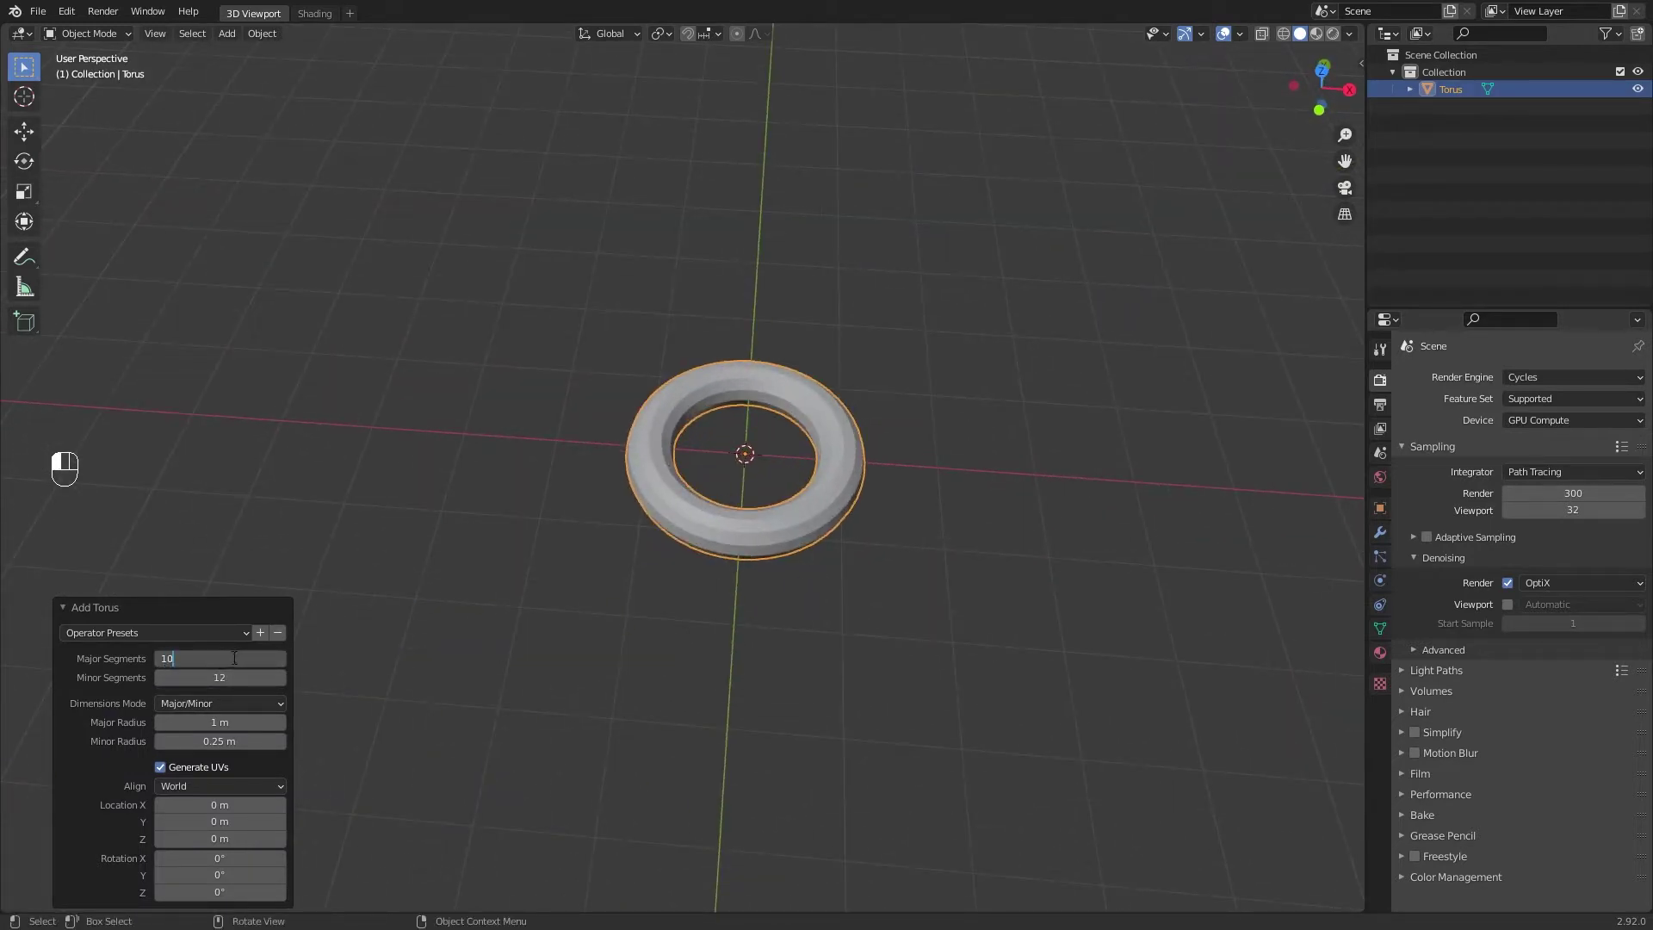
pyautogui.press('Return')
pyautogui.moveTo(361, 603); pyautogui.dragTo(387, 628, button='middle')
pyautogui.click(229, 677)
pyautogui.write('10')
pyautogui.press('Return')
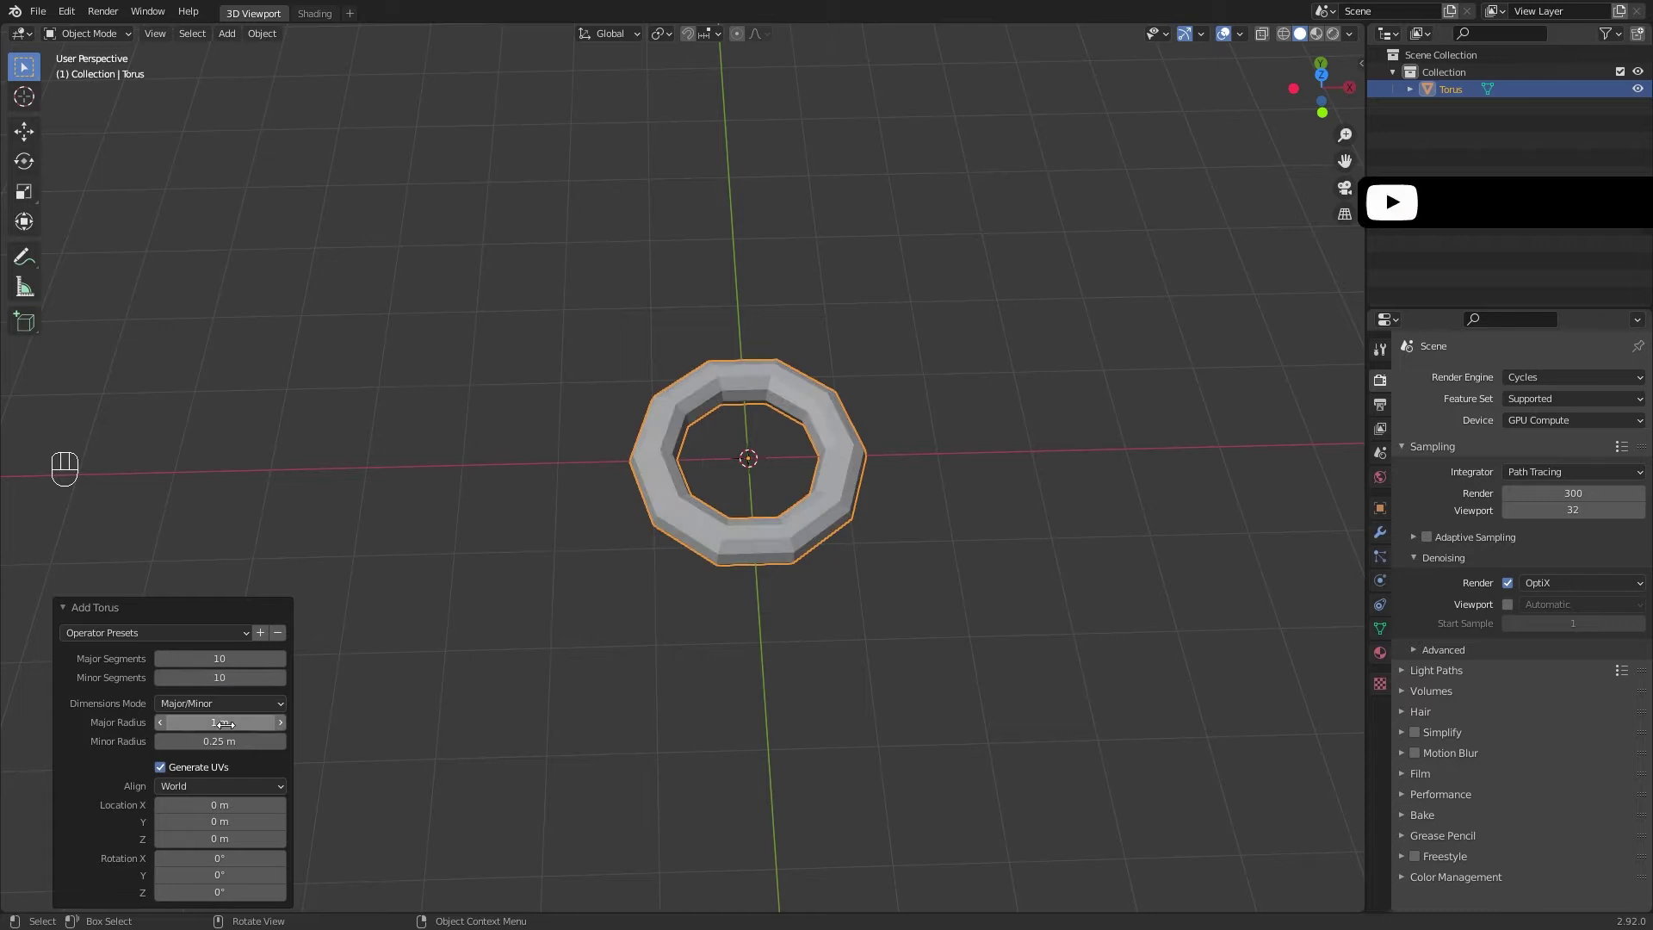
# Step: Set the torus's major radius to 0.75 m
pyautogui.moveTo(226, 724)
pyautogui.mouseDown()
pyautogui.moveTo(176, 724)
pyautogui.moveTo(226, 724)
pyautogui.mouseUp()
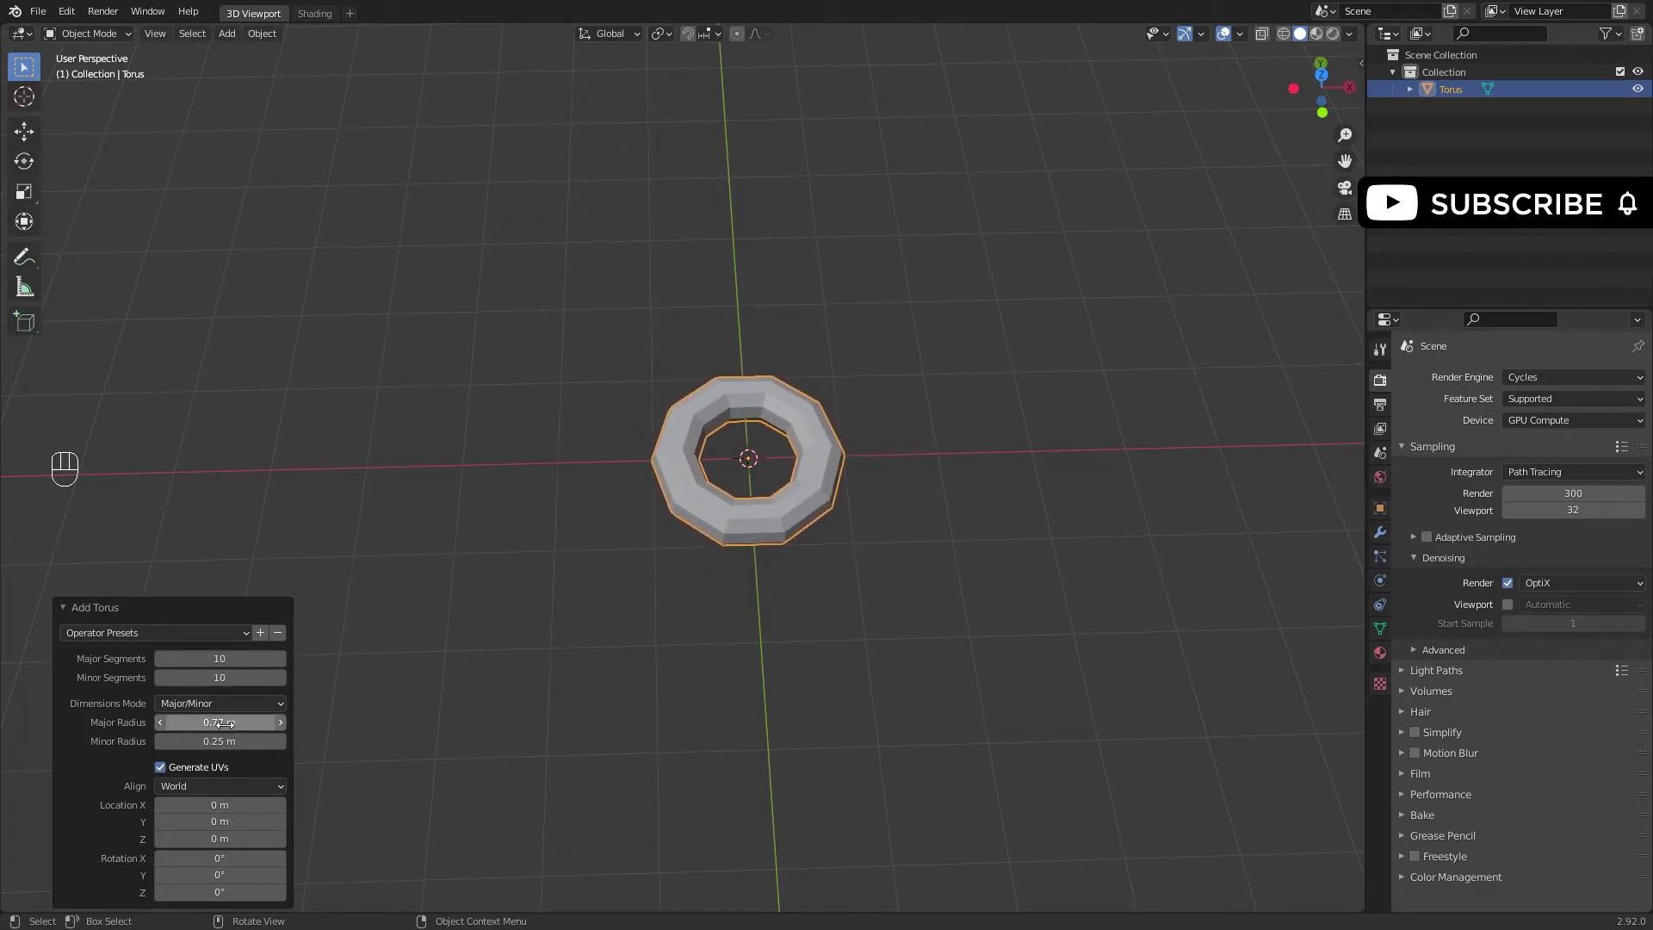
pyautogui.press('BackSpace')
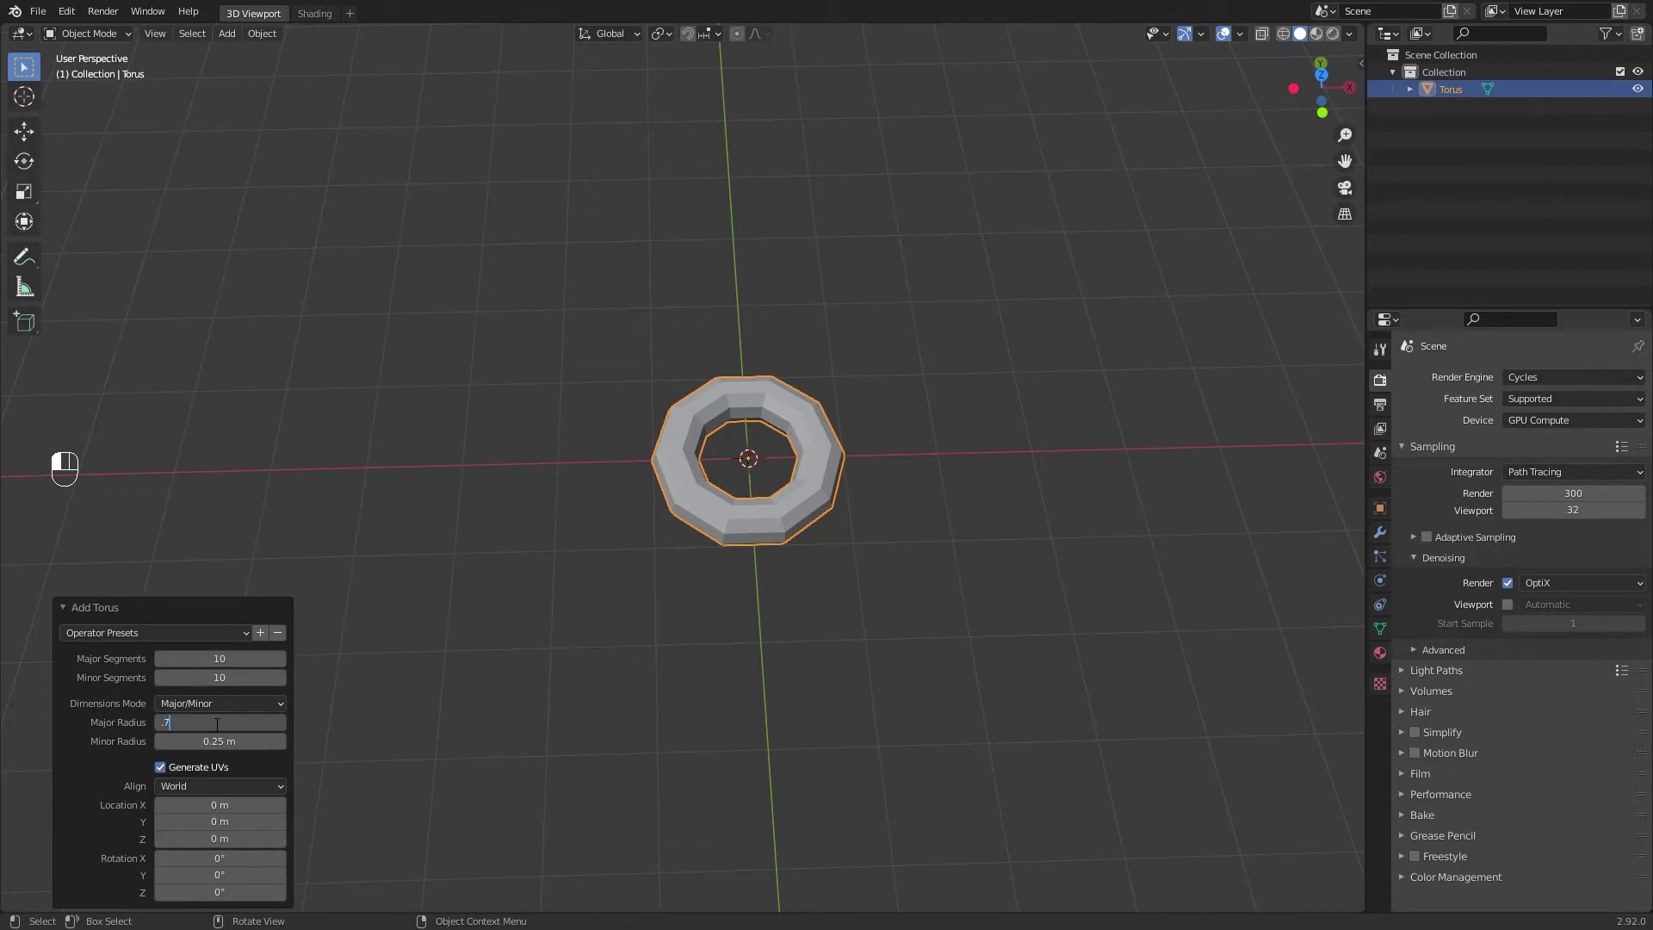
pyautogui.write('.75')
pyautogui.press('Return')
# Step: In top view, move the +X half of the torus's vertices about 1.65 m along X to stretch it into an elongated link
pyautogui.moveTo(831, 564); pyautogui.dragTo(771, 570, button='middle')
pyautogui.press('Tab')
pyautogui.scroll(2, 908, 594)
pyautogui.hotkey('alt', 'z')
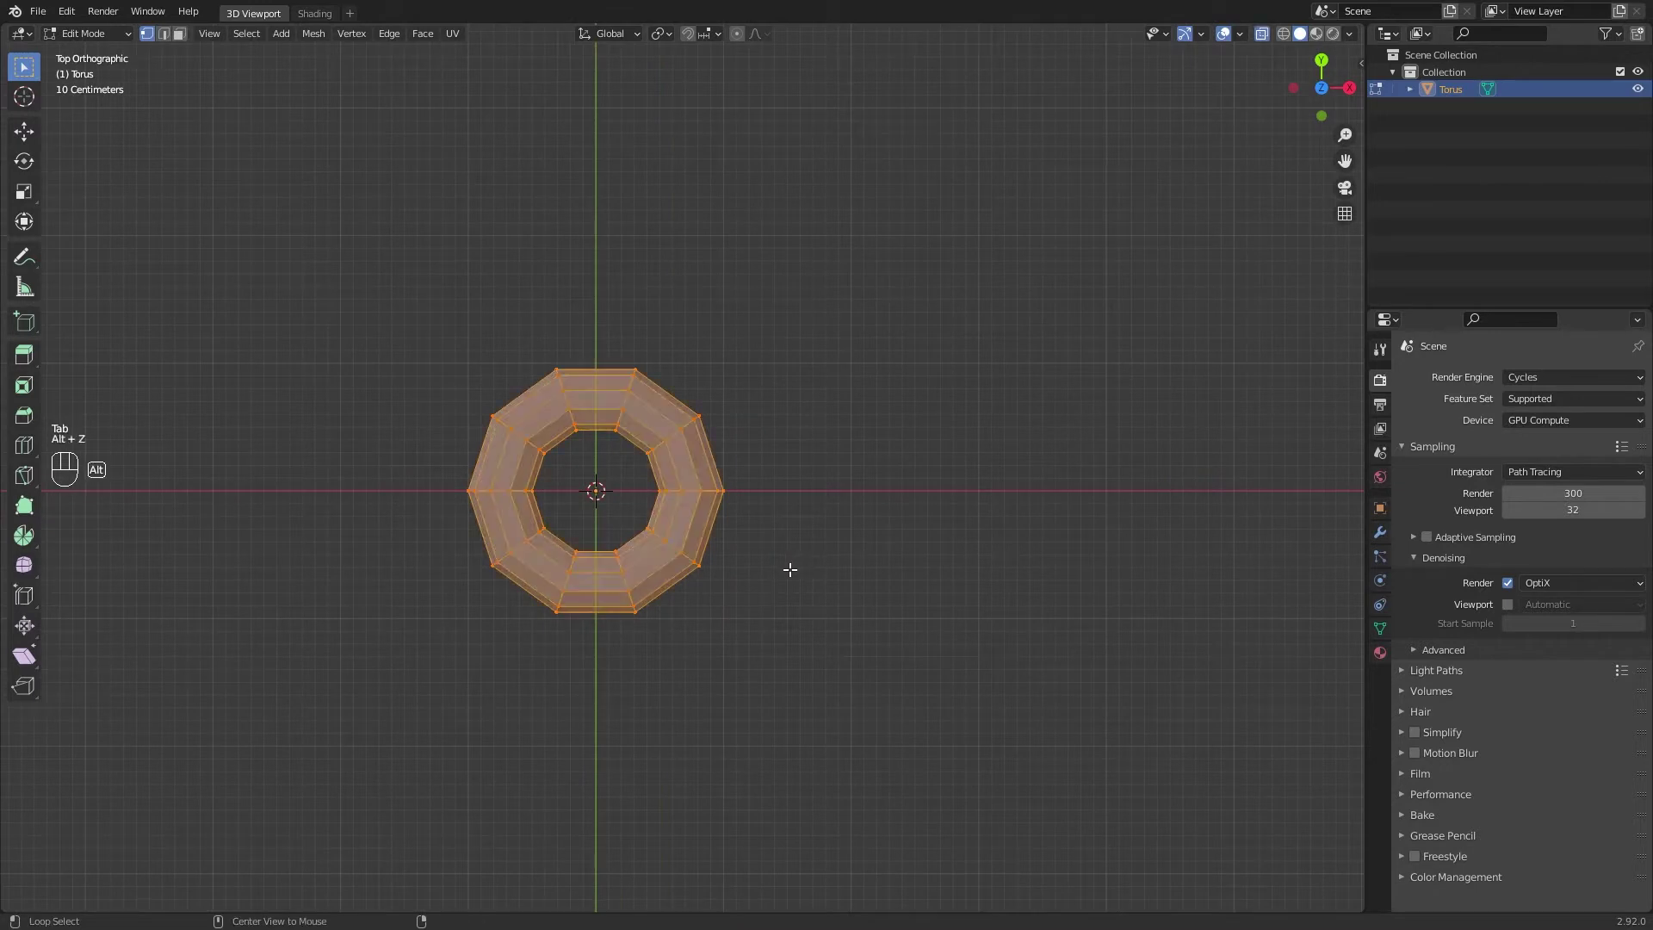
pyautogui.moveTo(601, 322); pyautogui.dragTo(793, 687)
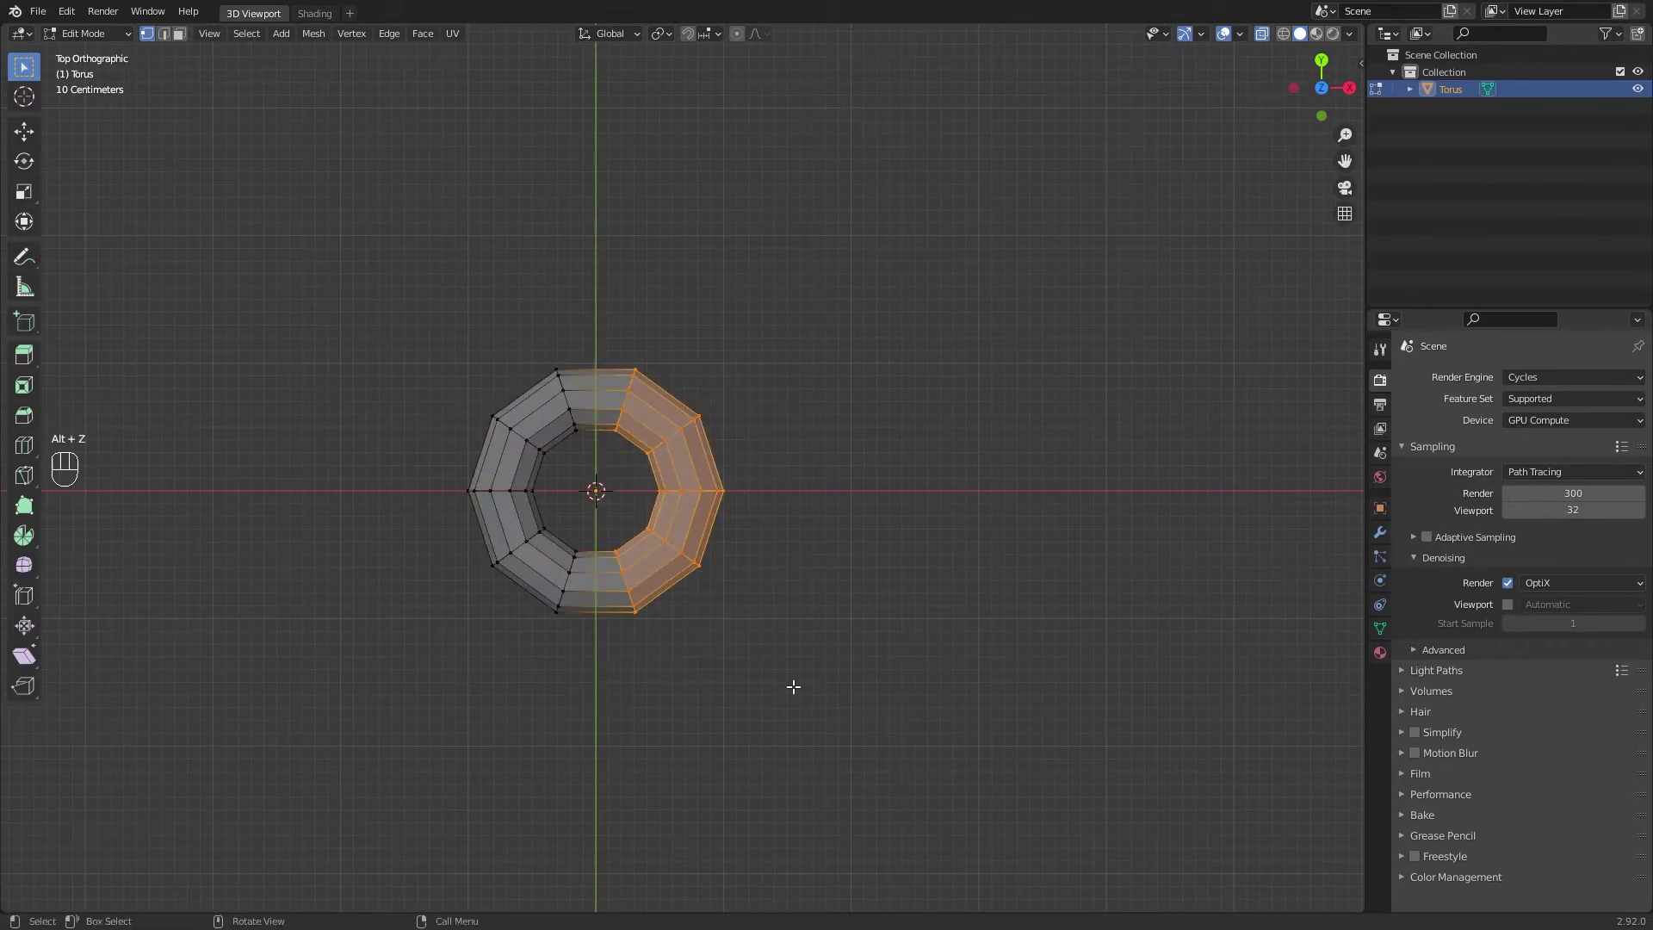
pyautogui.press('g')
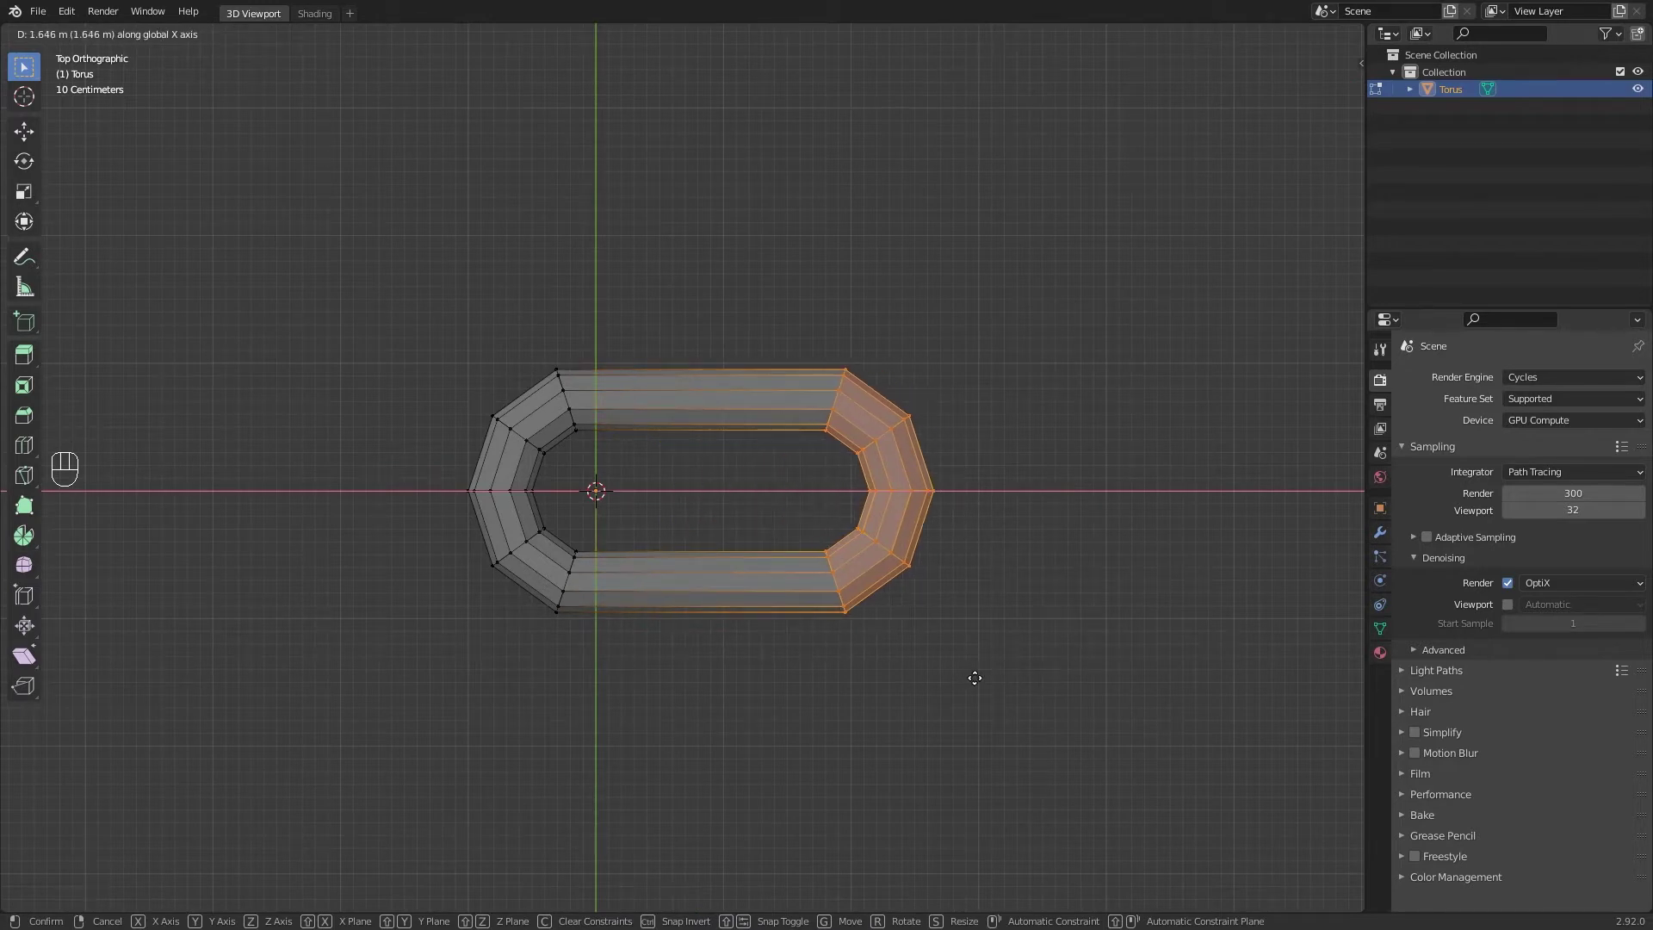
pyautogui.click(978, 679)
pyautogui.hotkey('alt', 'a')
pyautogui.hotkey('alt', 'z')
# Step: Add two centred loop cuts across each of the link's two long straight sides
pyautogui.hotkey('ctrl', 'r')
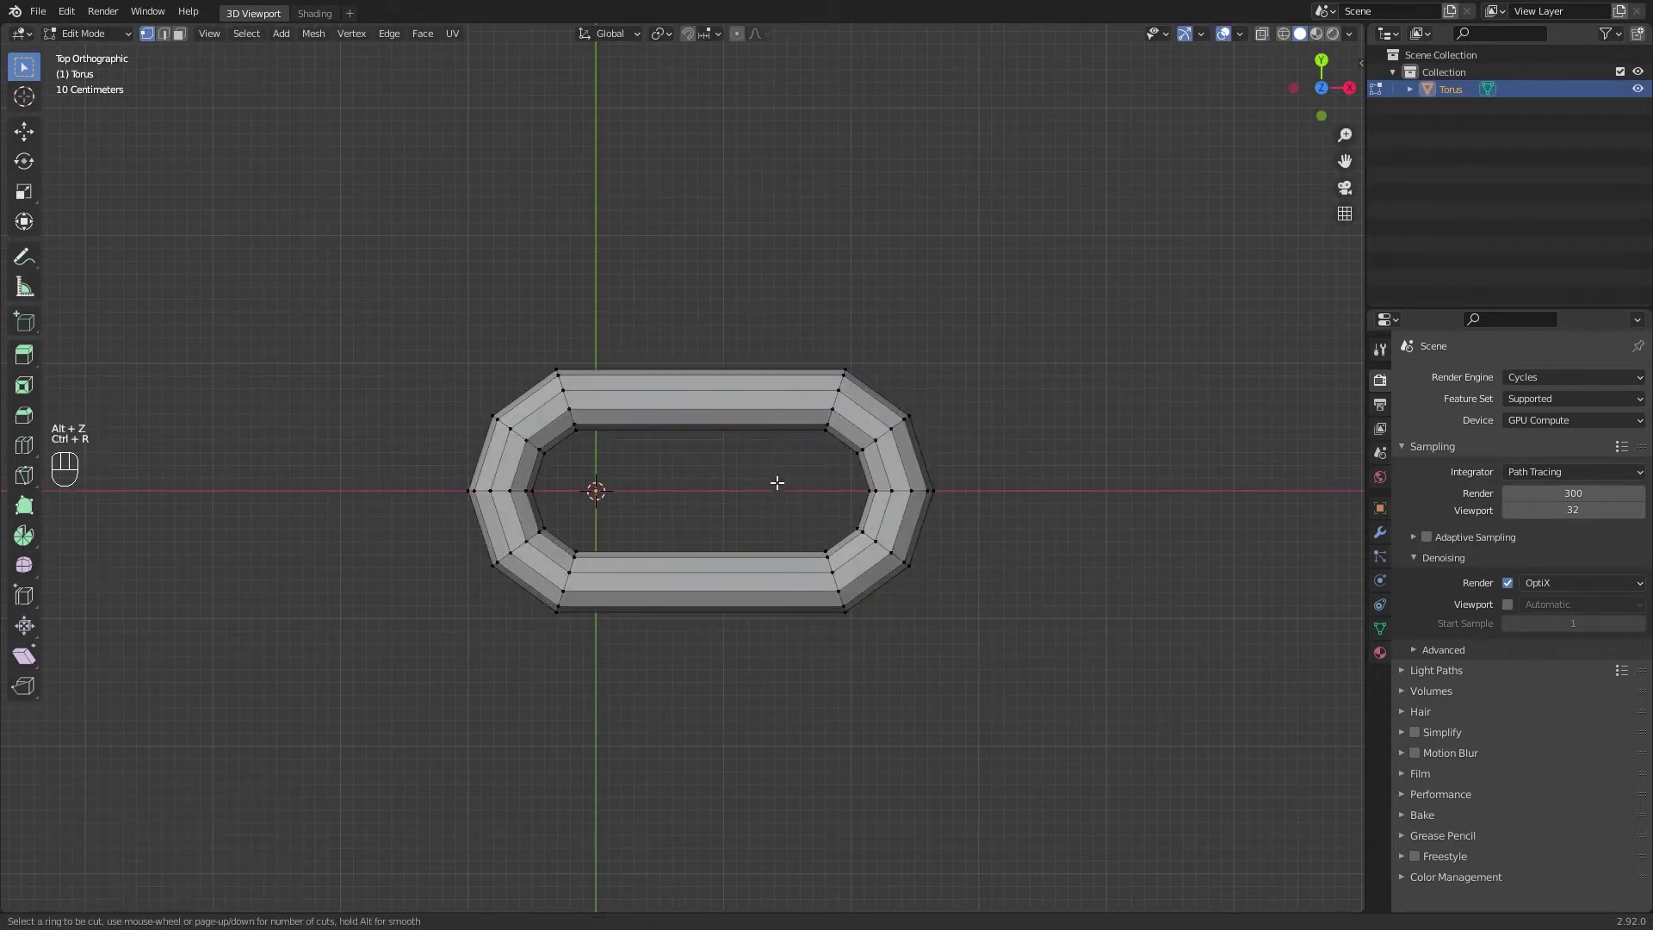
pyautogui.scroll(1, 723, 414)
pyautogui.click(732, 413)
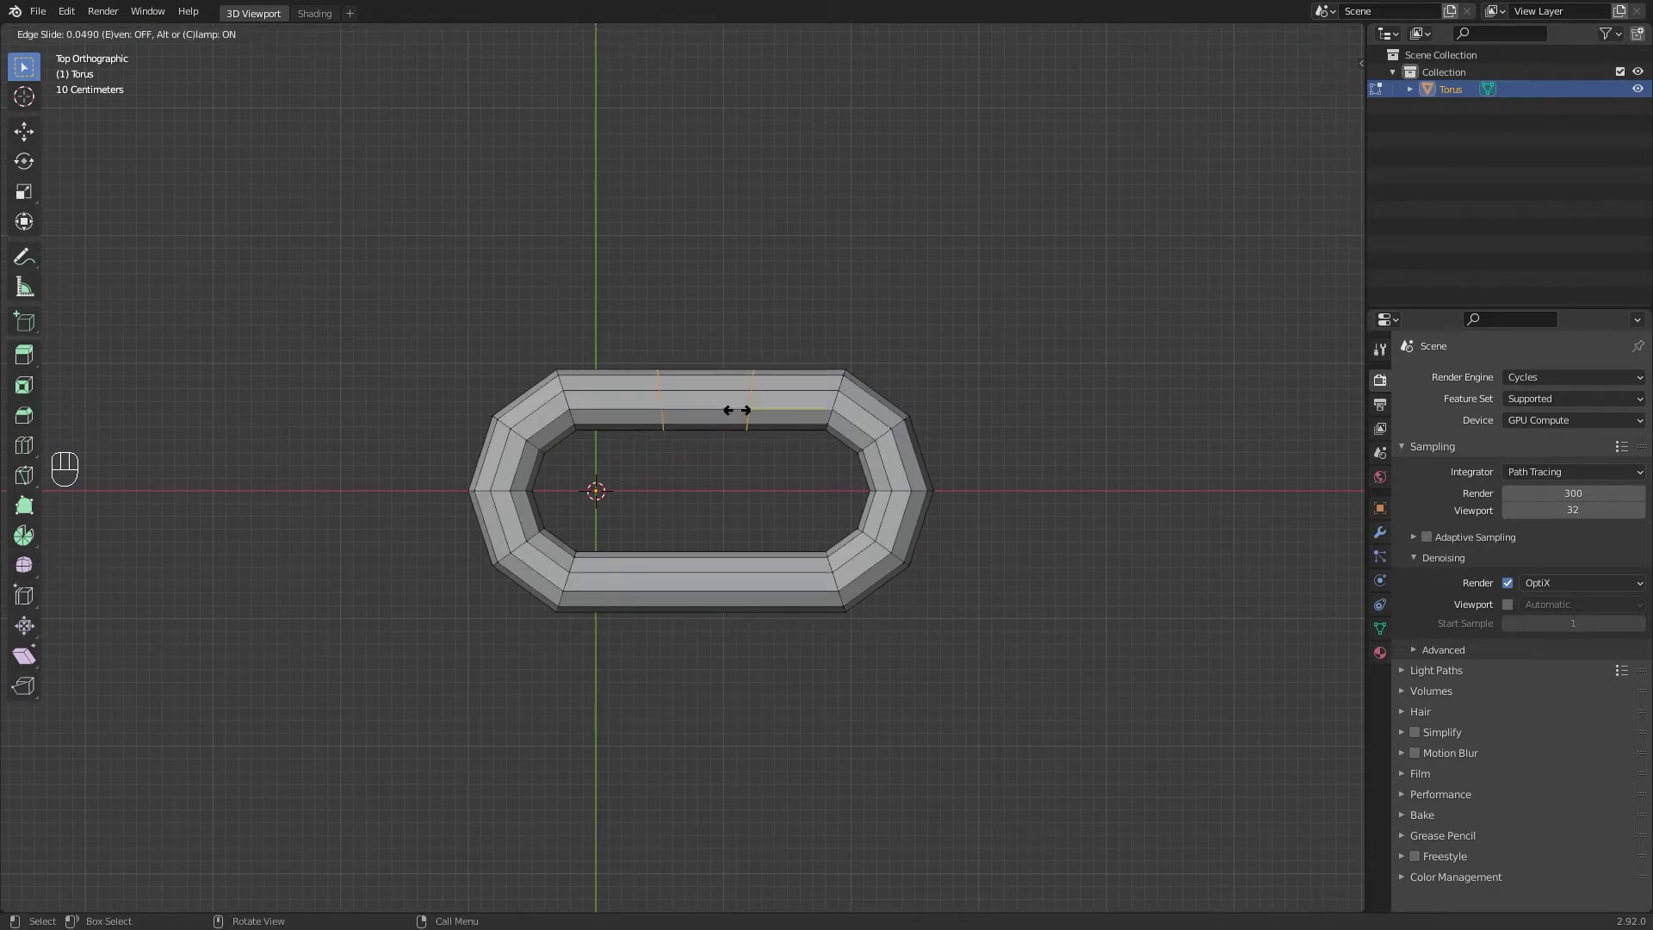
pyautogui.rightClick(757, 627)
pyautogui.hotkey('ctrl', 'r')
pyautogui.click(708, 588)
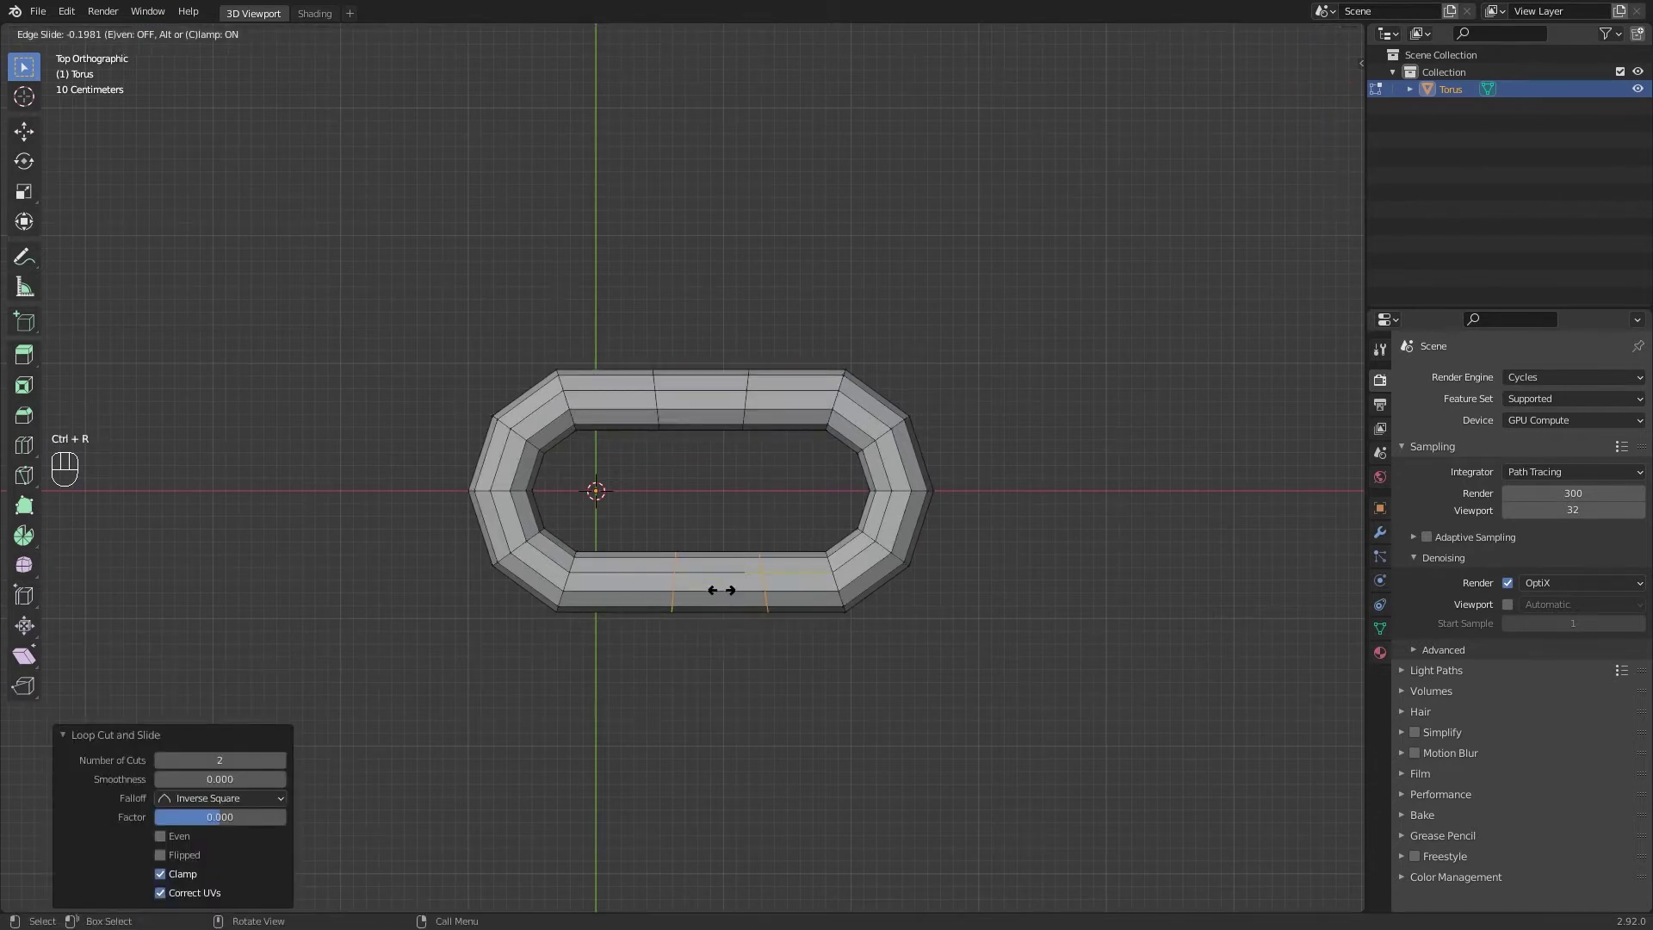
pyautogui.rightClick(723, 585)
# Step: Select the four new edge loops and scale them outward along X, toward the ends of the straight sides
pyautogui.keyDown('alt'); pyautogui.keyDown('shift'); pyautogui.click(746, 403); pyautogui.keyUp('shift'); pyautogui.keyUp('alt')
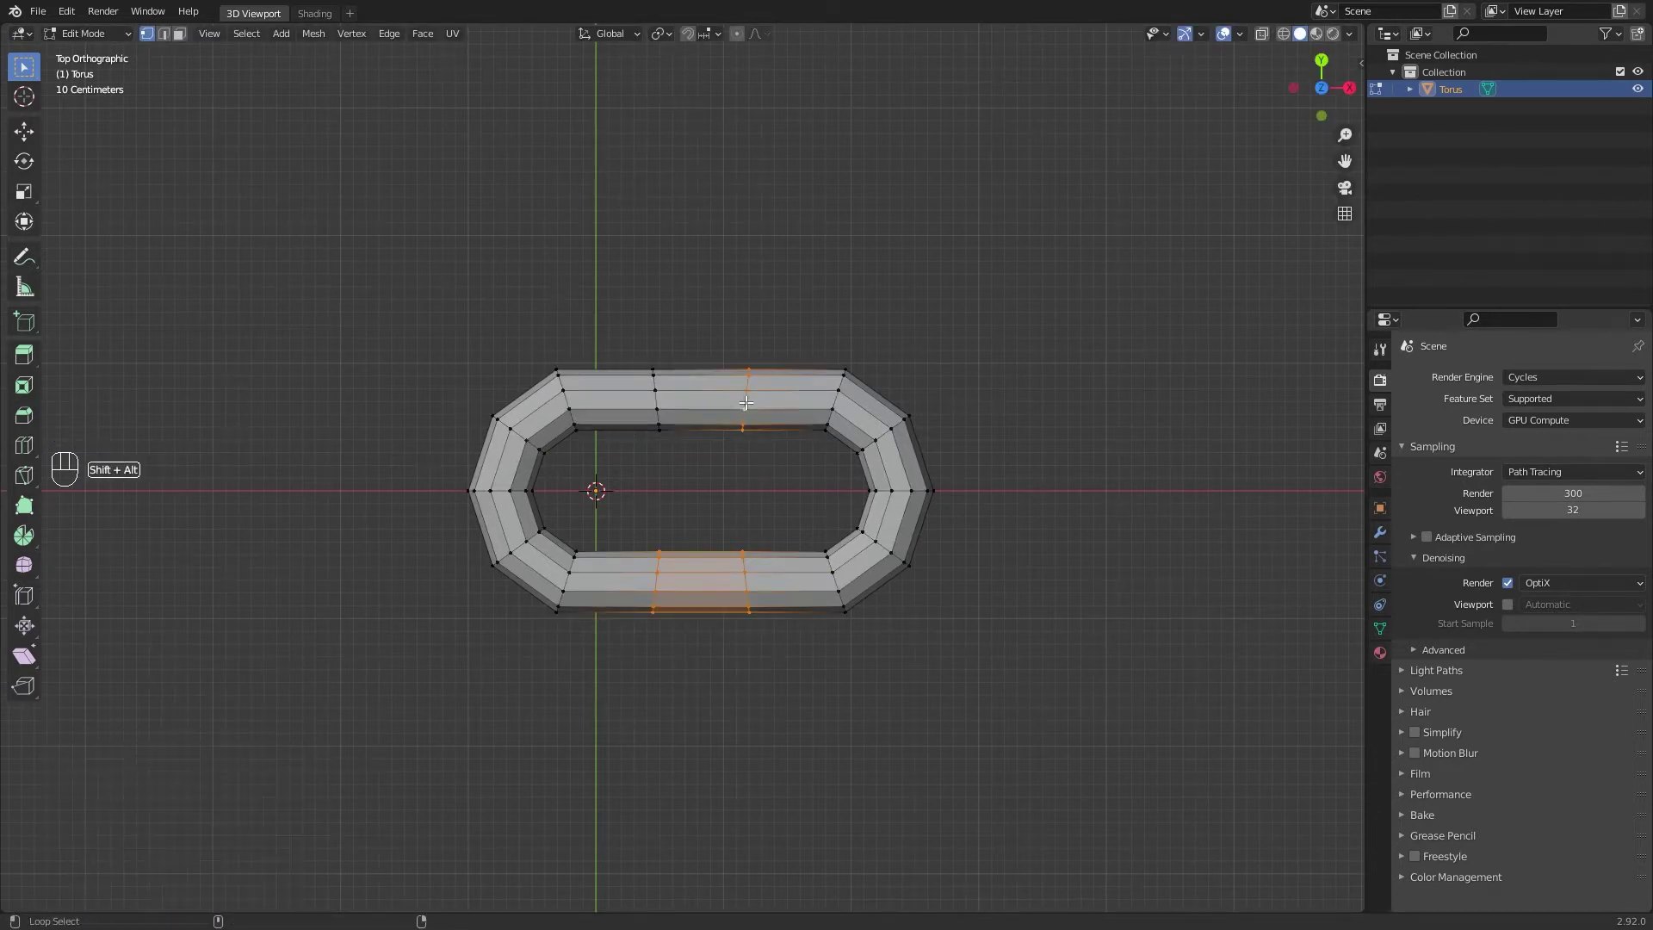
pyautogui.press('s')
pyautogui.press('x')
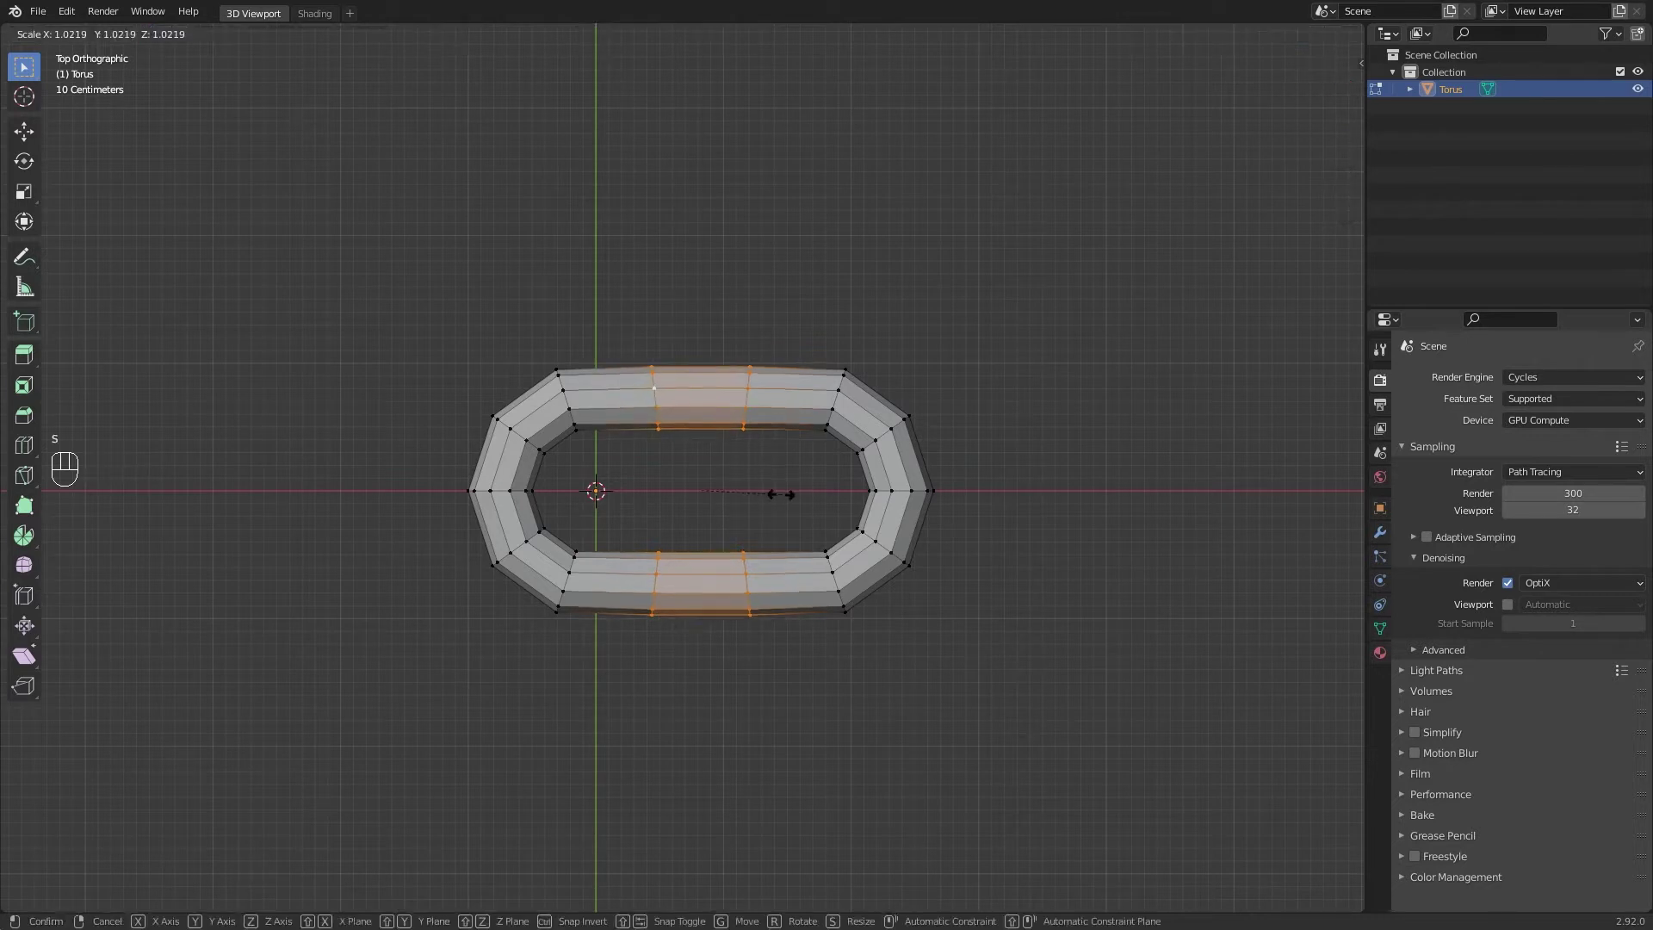
pyautogui.click(892, 503)
pyautogui.press('Tab')
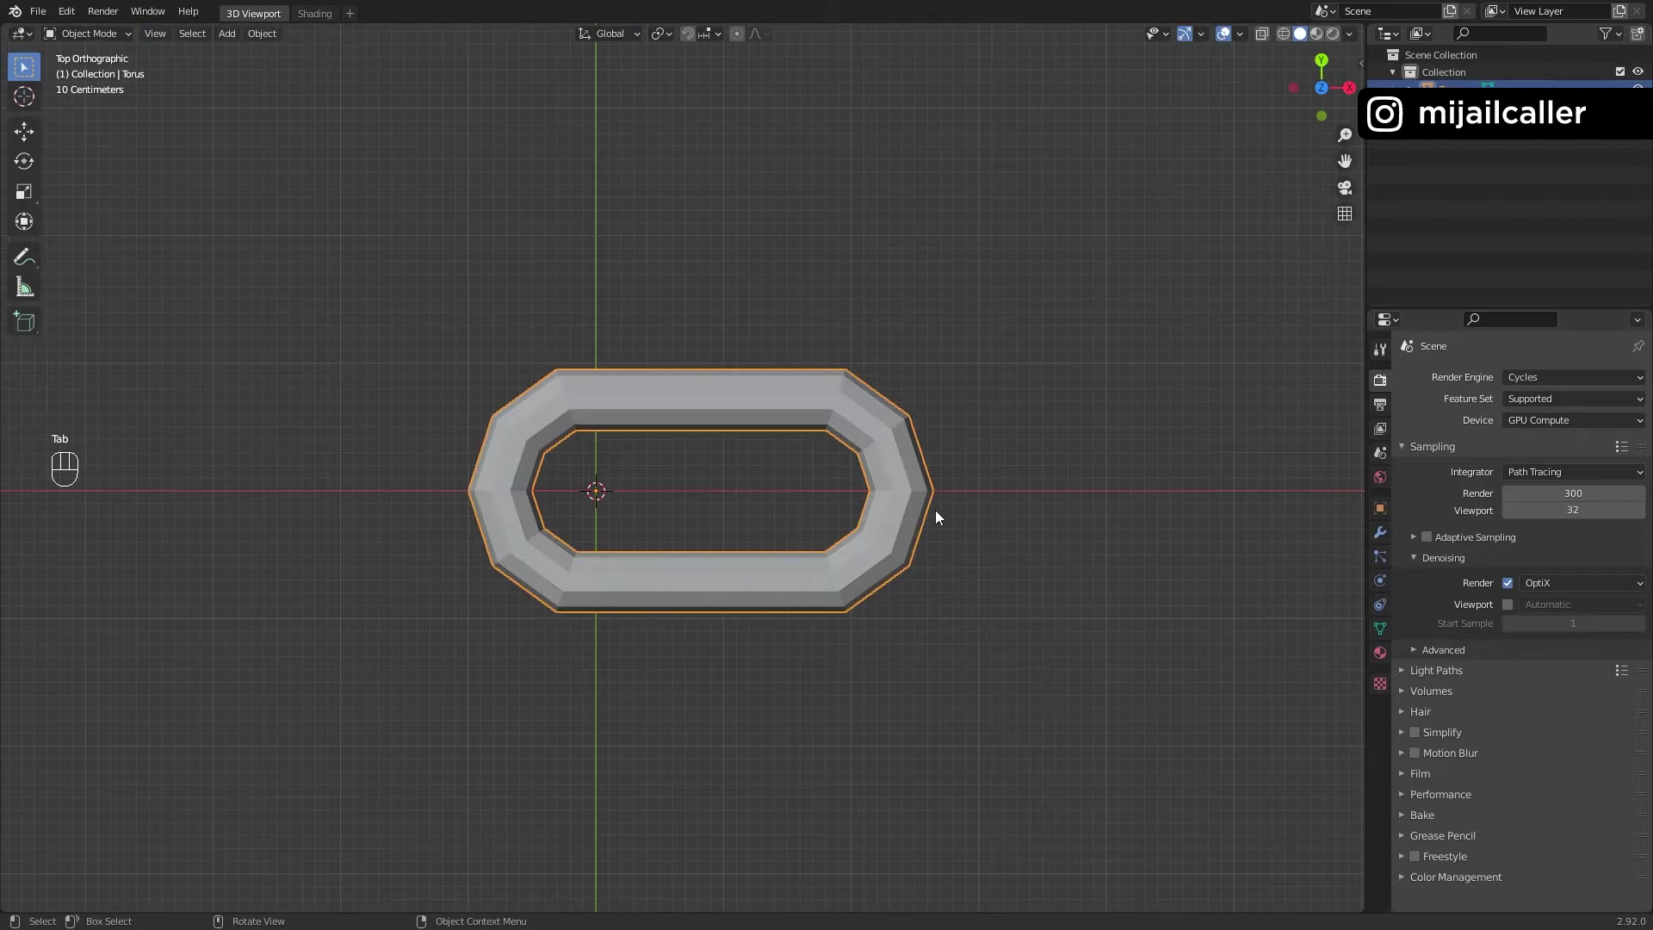
# Step: Duplicate the link along X so the copy overlaps its end, and rotate the copy -90° about the chain's length
pyautogui.moveTo(934, 517); pyautogui.dragTo(878, 417, button='middle')
pyautogui.scroll(-5, 930, 508)
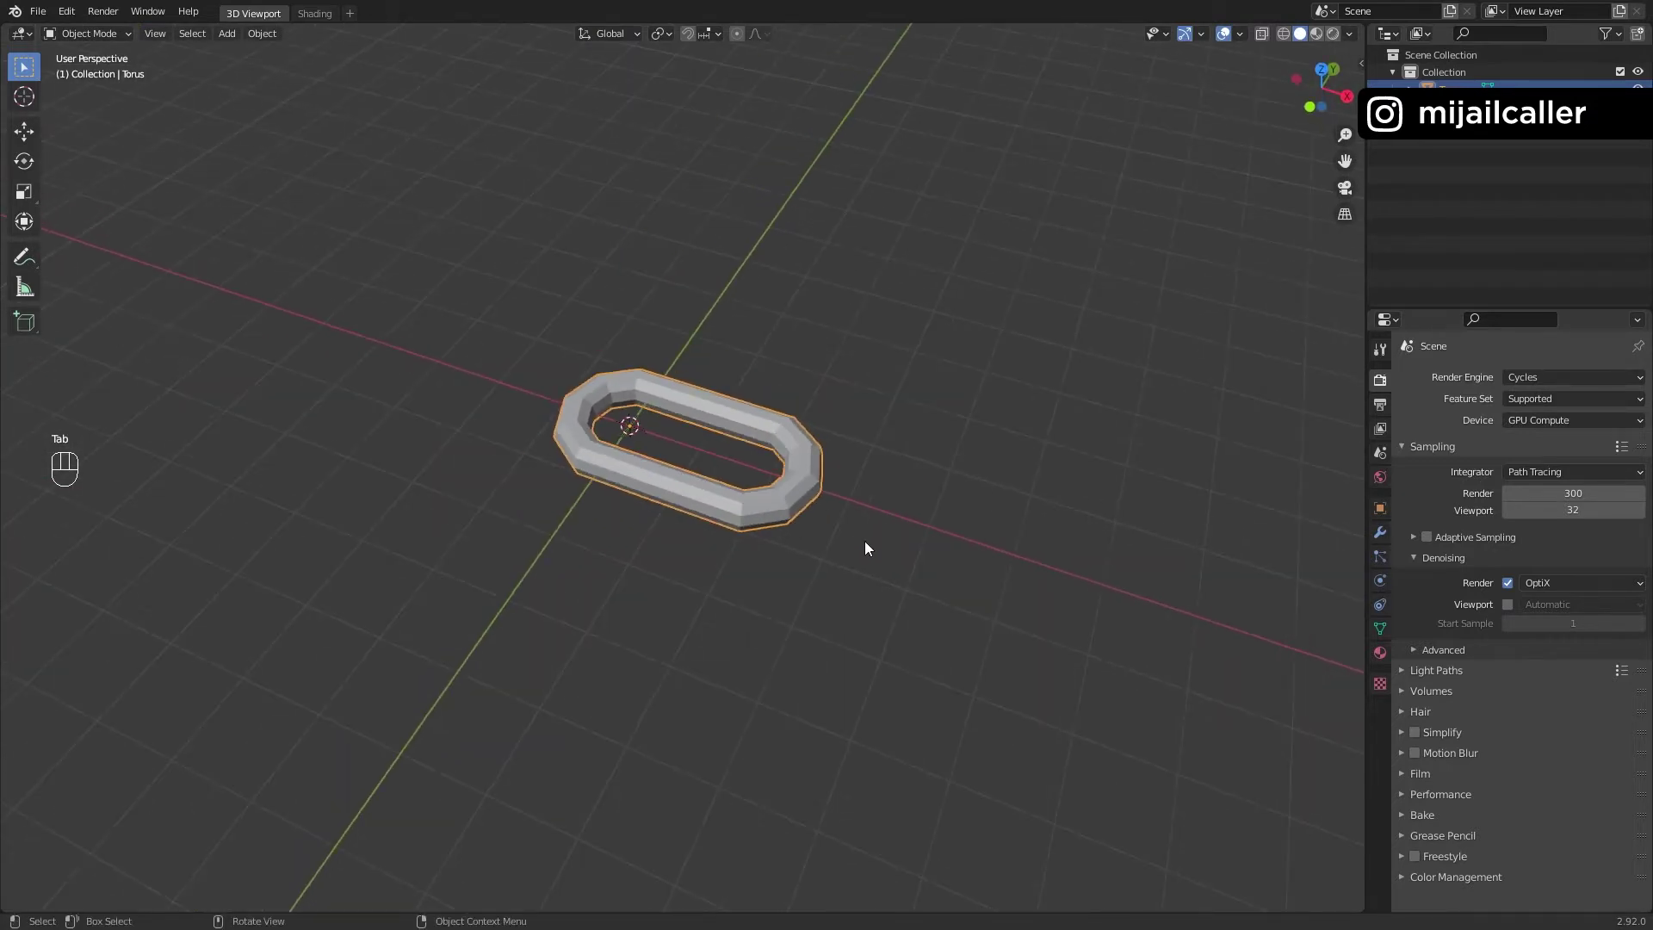
pyautogui.hotkey('shift', 'd')
pyautogui.press('x')
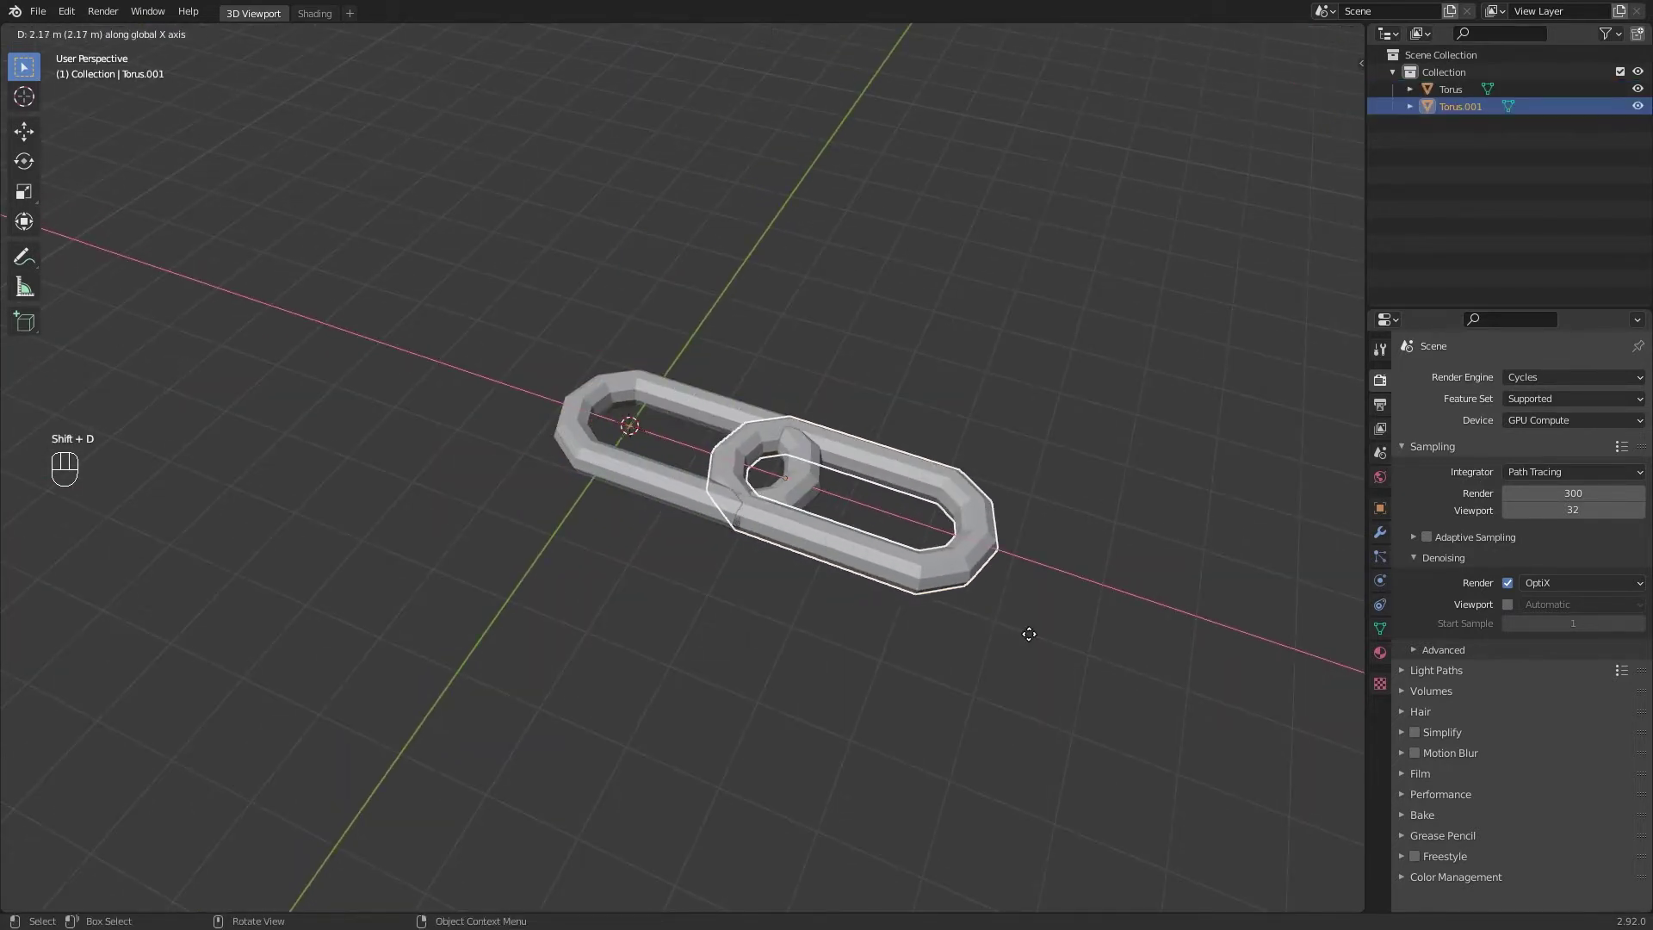
pyautogui.click(1008, 607)
pyautogui.press('KP_3')
pyautogui.press('r')
pyautogui.keyDown('ctrl'); pyautogui.click(692, 343); pyautogui.keyUp('ctrl')
pyautogui.moveTo(691, 343); pyautogui.dragTo(925, 490, button='middle')
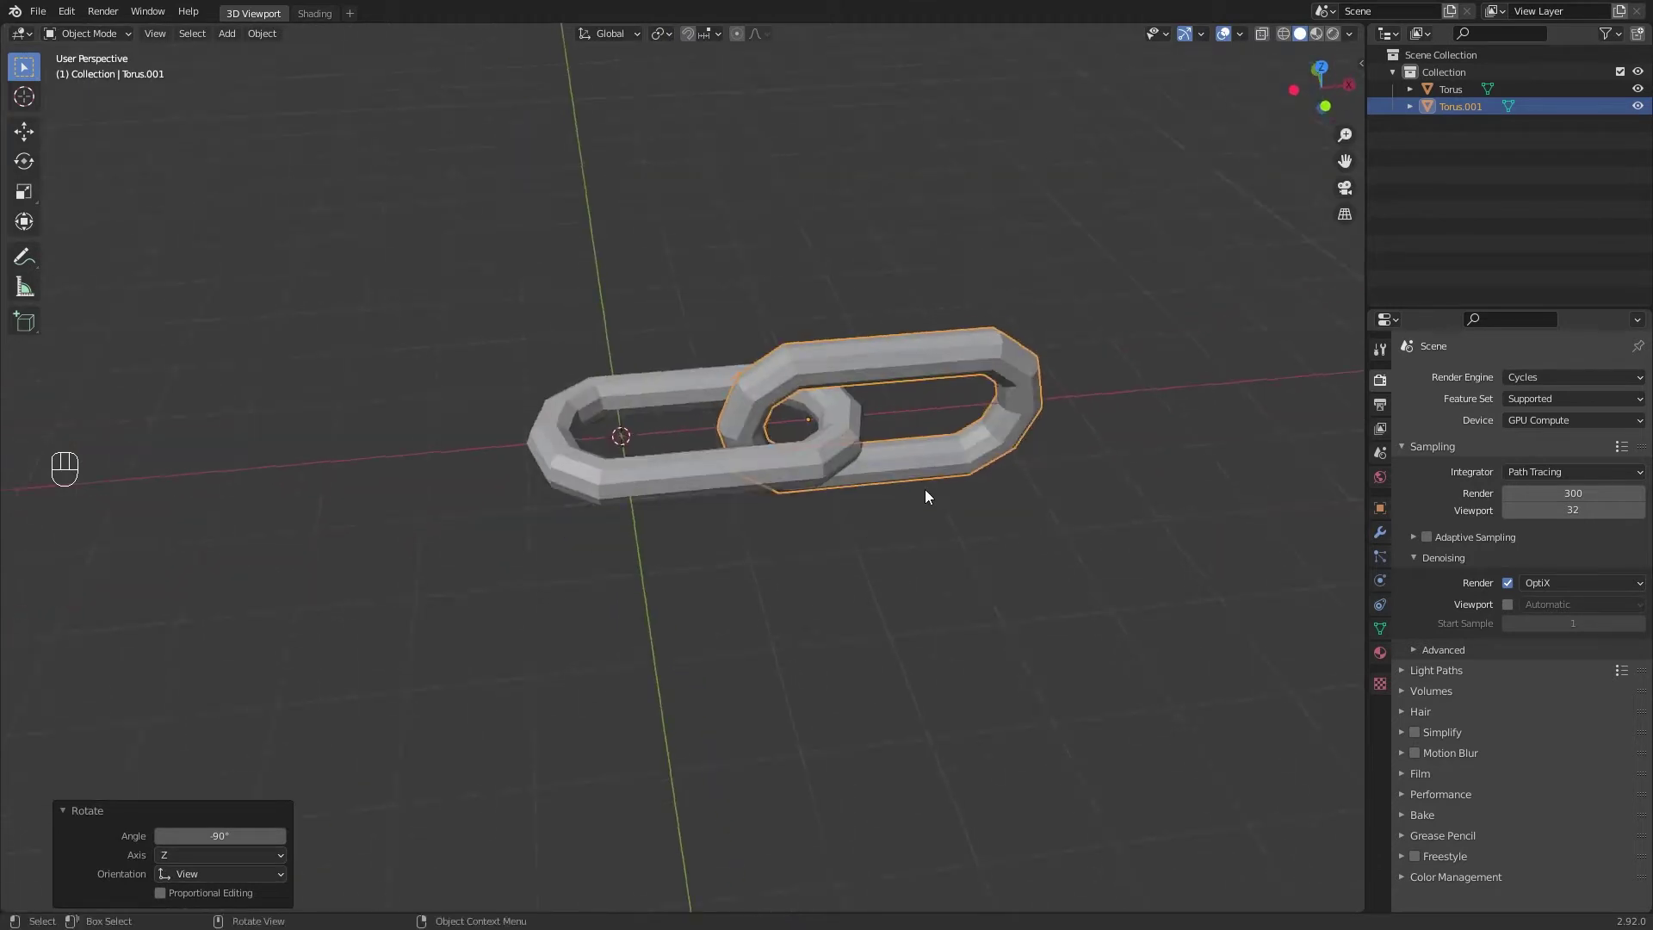
# Step: In front view, shift the rotated link along X so it interlocks with the first link
pyautogui.press('KP_1')
pyautogui.press('g')
pyautogui.middleClick(963, 340)
pyautogui.click(968, 331)
pyautogui.moveTo(967, 331); pyautogui.dragTo(972, 420, button='middle')
# Step: Select both links and duplicate them about 4.287 m along X to continue the chain
pyautogui.press('a')
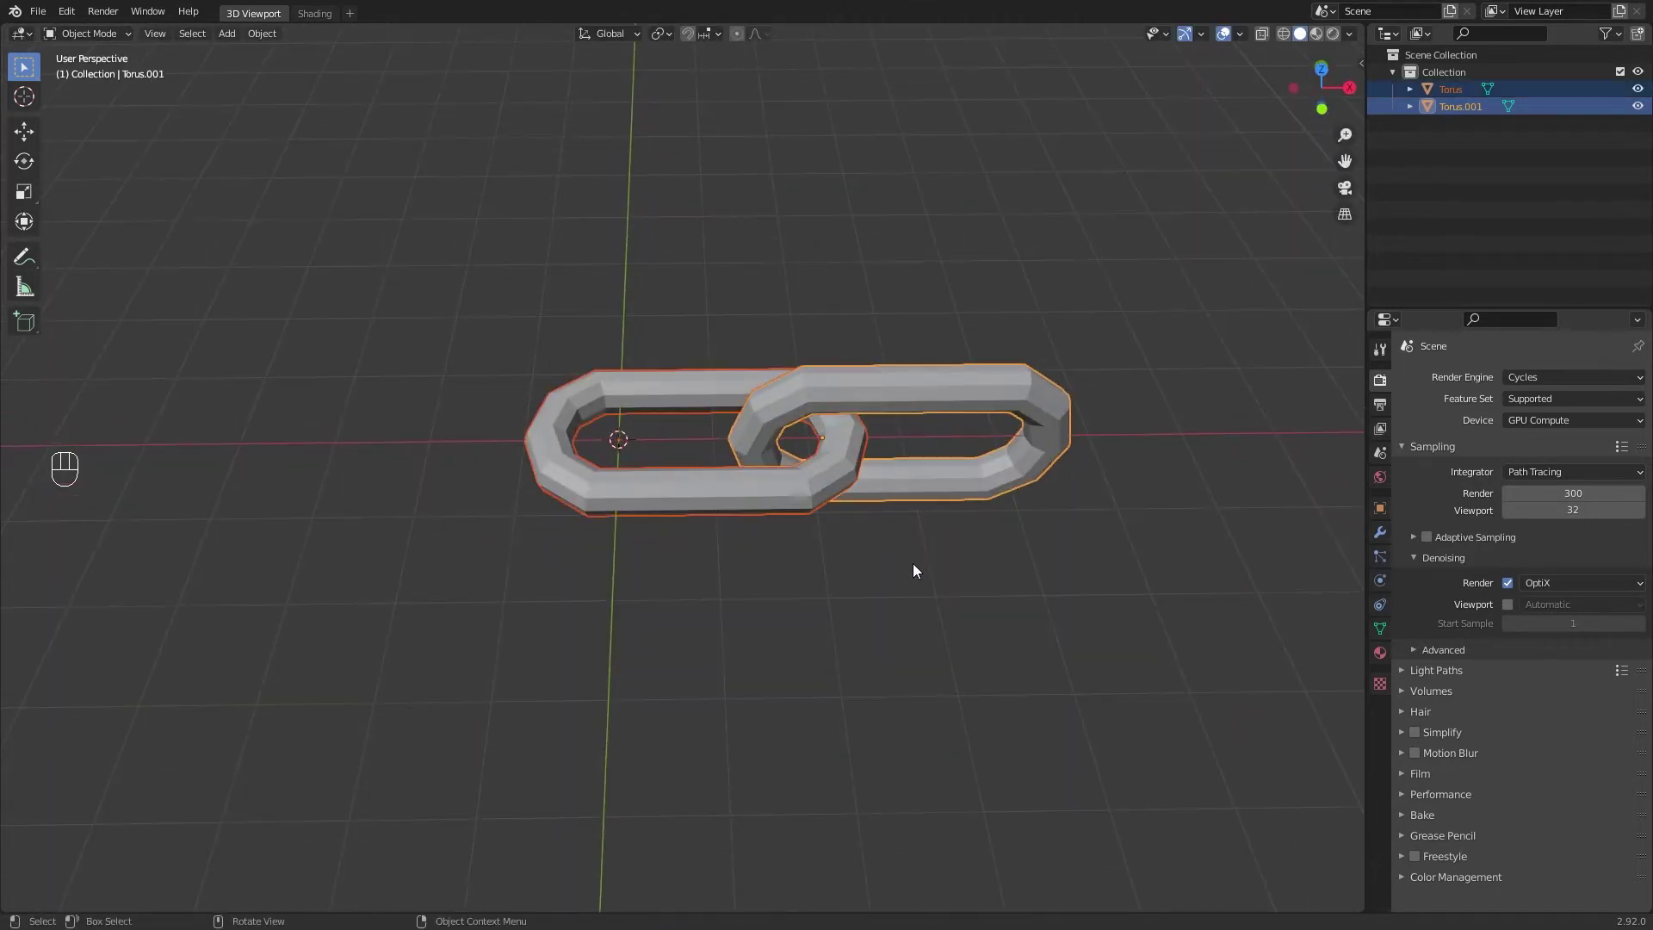
pyautogui.hotkey('shift', 'd')
pyautogui.press('x')
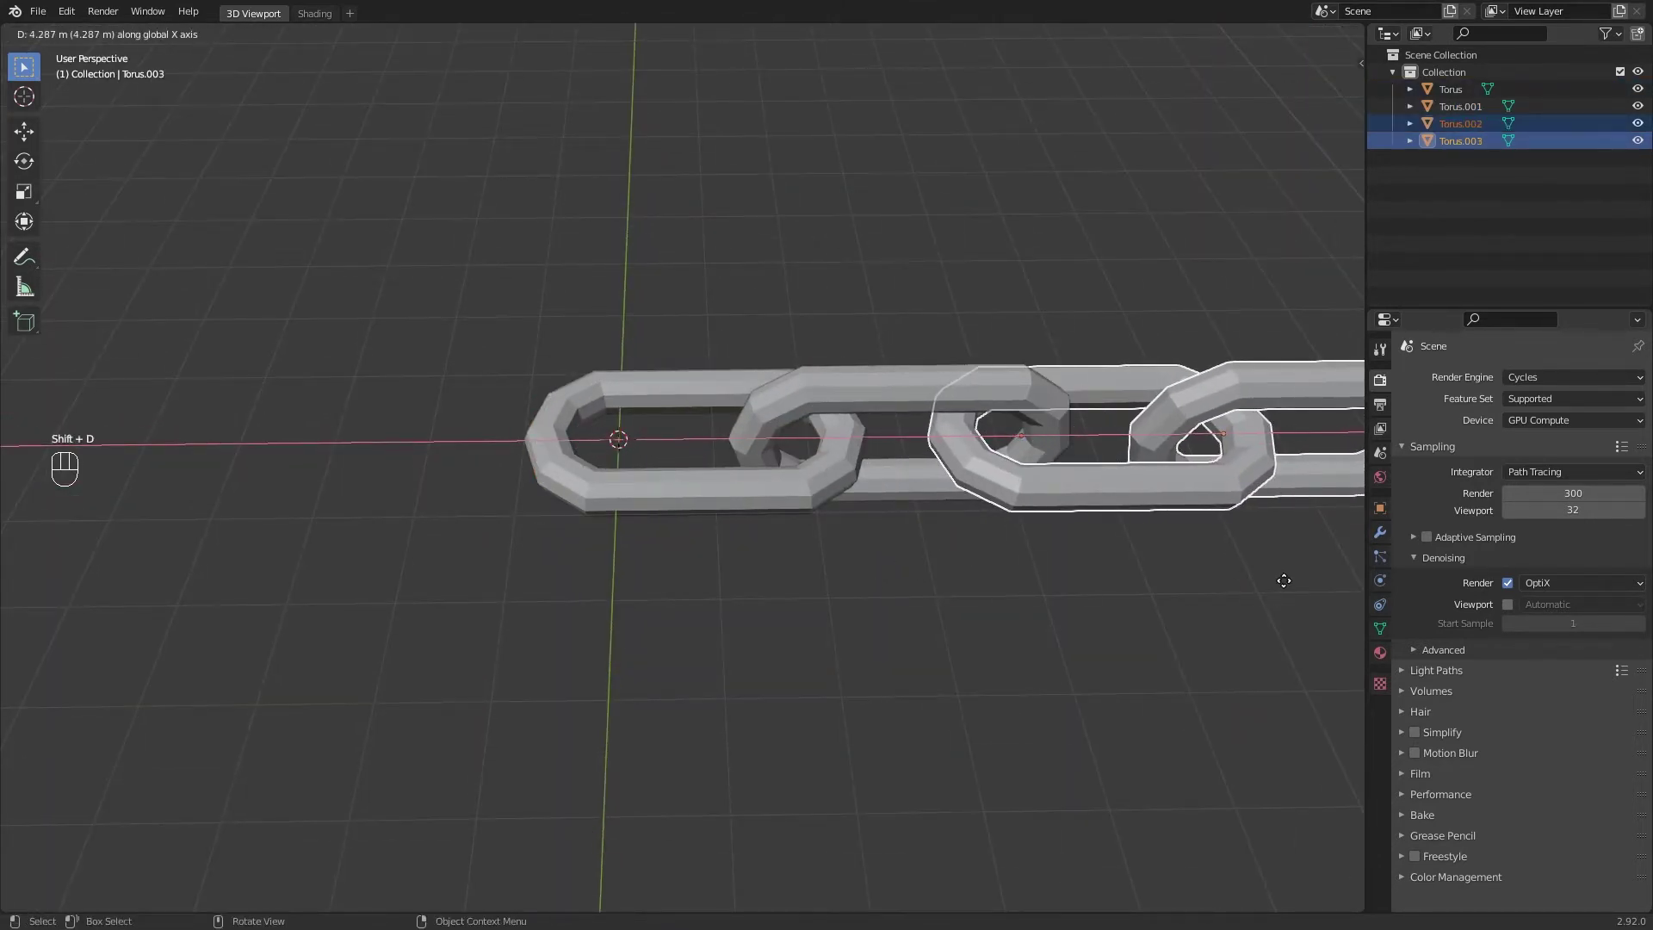
pyautogui.click(1283, 581)
# Step: Repeat the pair duplication five more times to extend the chain to 14 links
pyautogui.scroll(-4, 1079, 550)
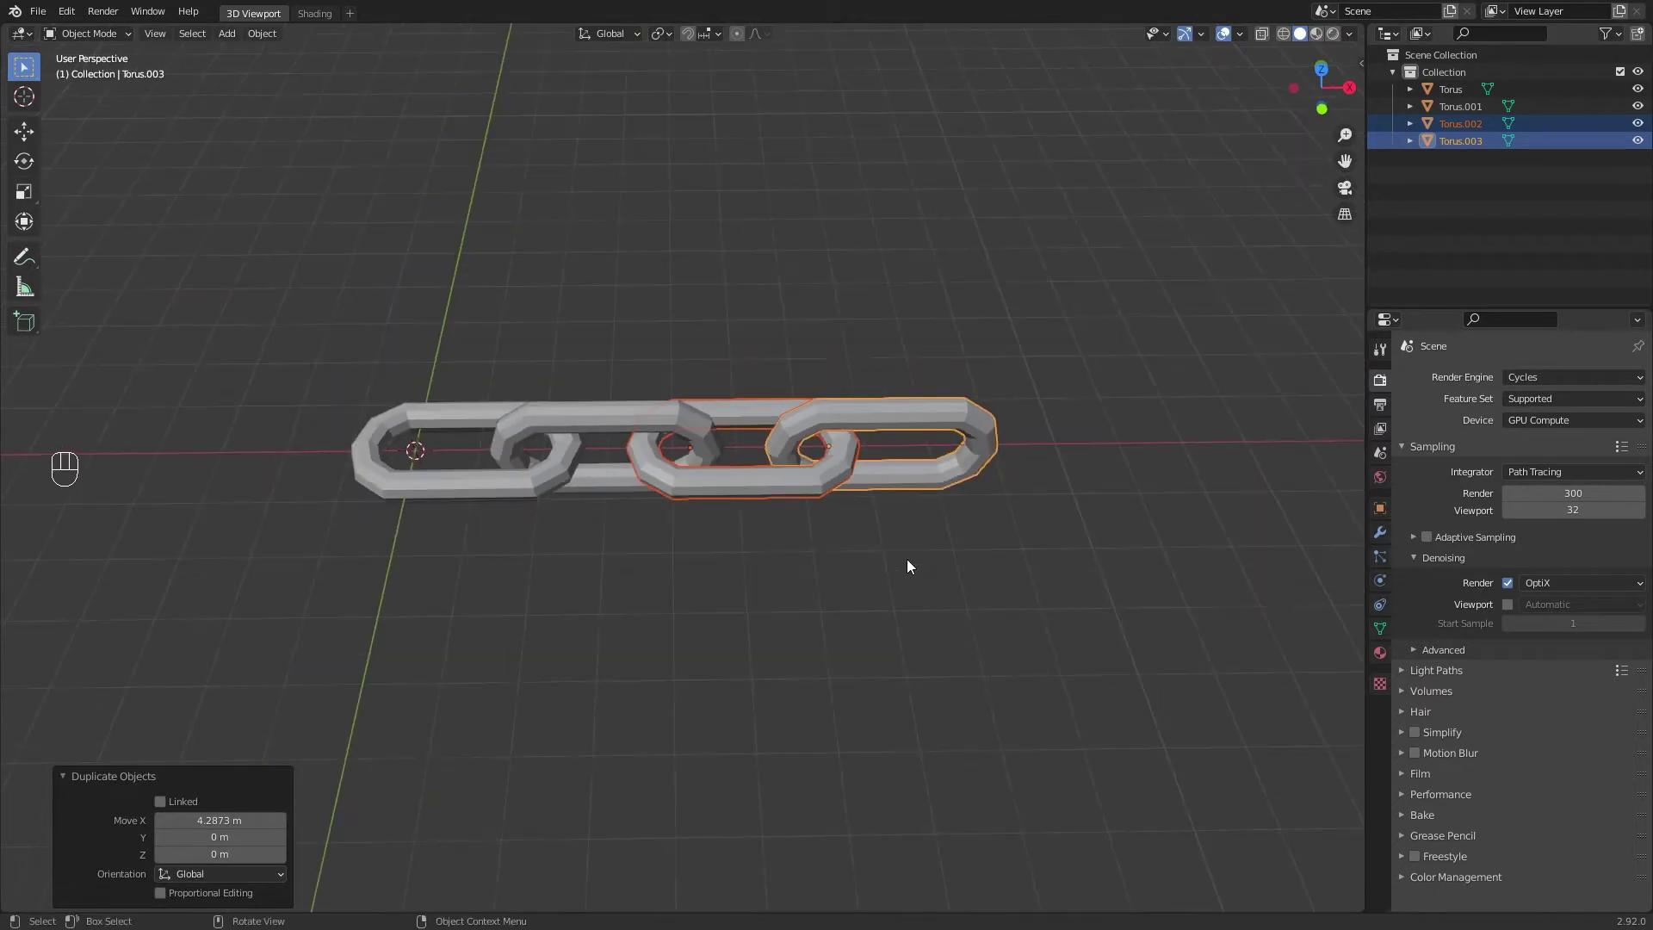
pyautogui.scroll(-1, 907, 560)
pyautogui.hotkey('shift', 'r')
pyautogui.hotkey('shift', 'r')
pyautogui.scroll(-1, 1025, 527)
pyautogui.hotkey('shift', 'r')
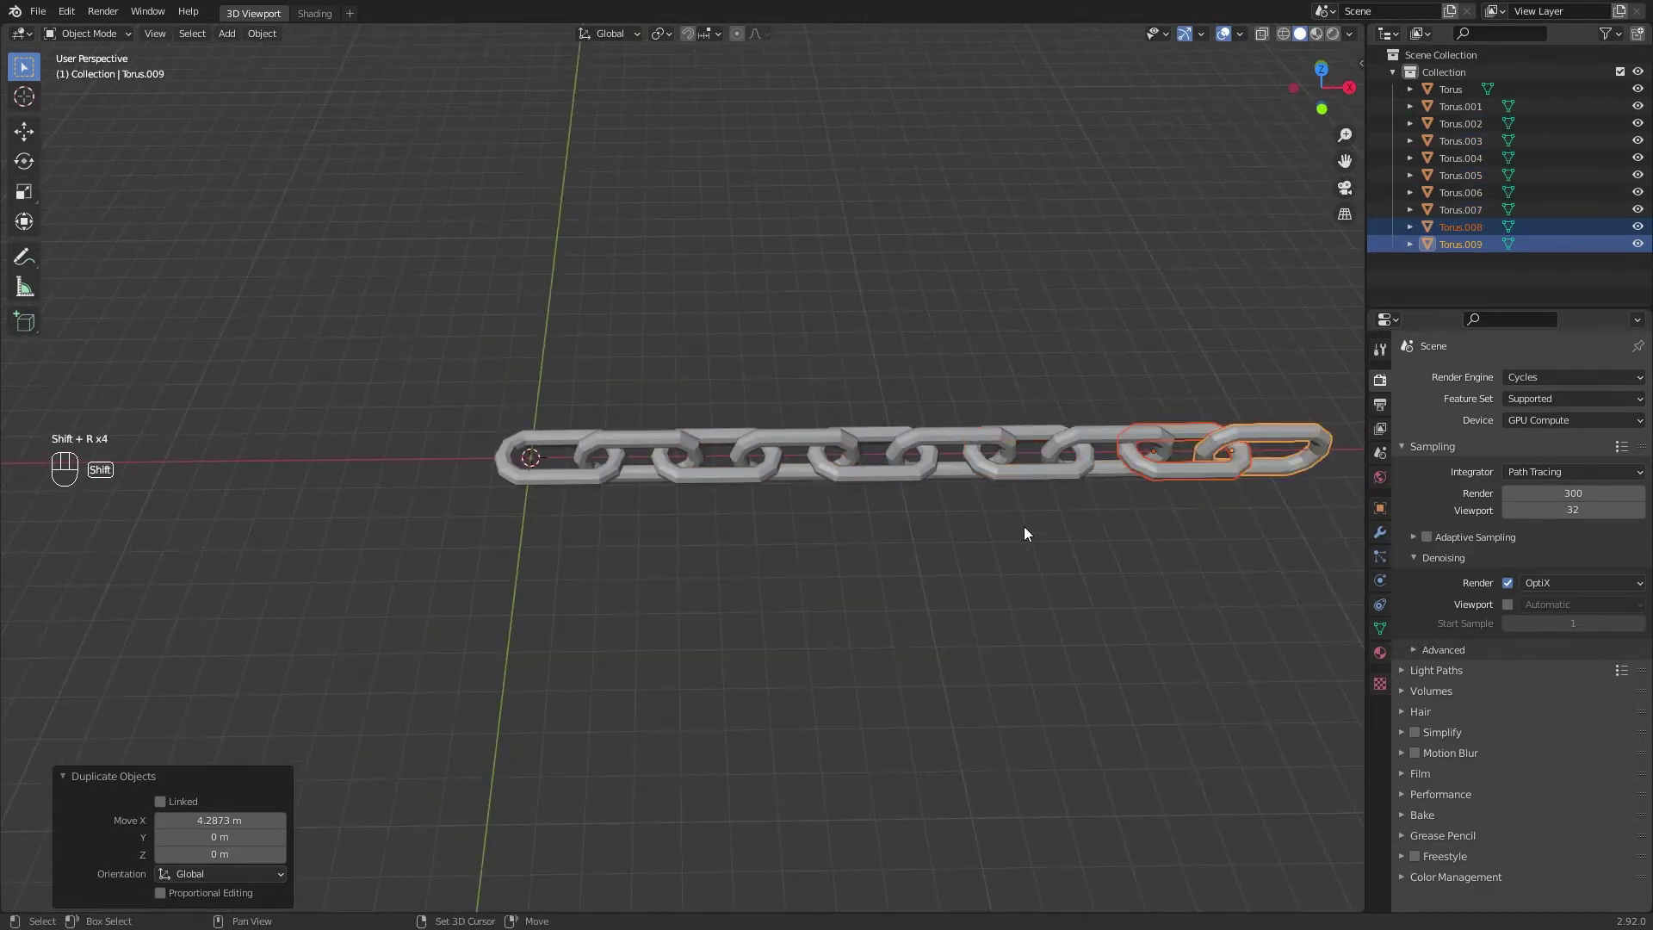
pyautogui.hotkey('shift', 'r')
pyautogui.scroll(-1, 1025, 527)
pyautogui.keyDown('shift'); pyautogui.moveTo(1024, 526); pyautogui.dragTo(973, 555, button='middle'); pyautogui.keyUp('shift')
pyautogui.hotkey('shift', 'r')
# Step: Select all the chain links and set their origins to Center of Mass (Volume)
pyautogui.scroll(2, 972, 555)
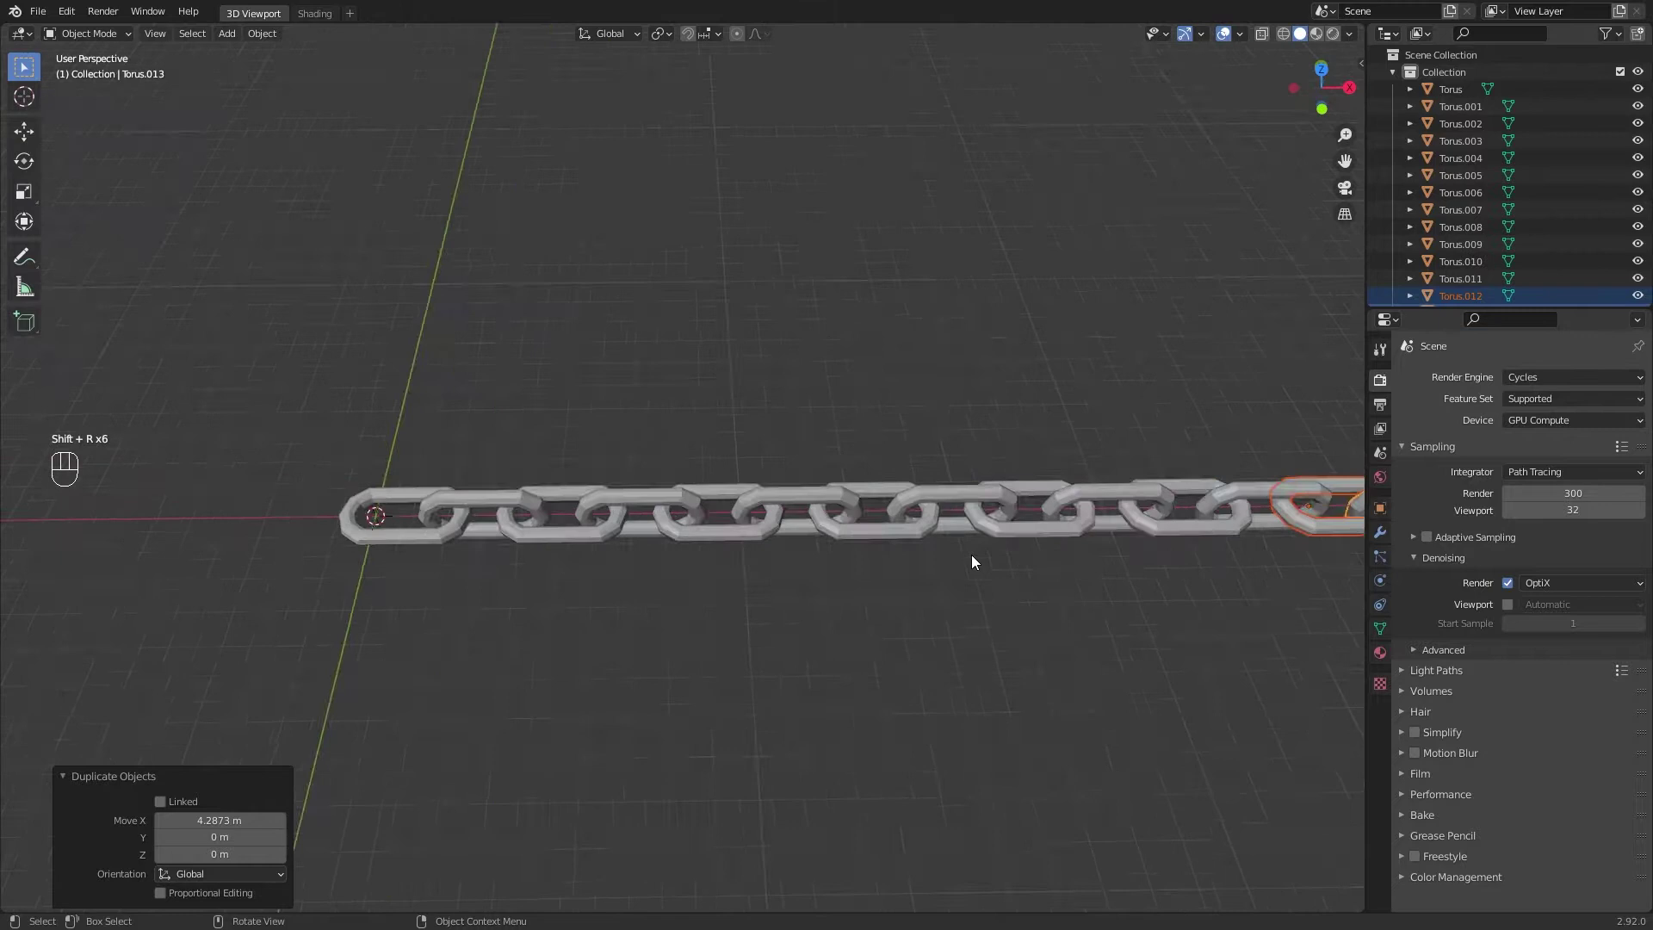
pyautogui.scroll(-2, 972, 555)
pyautogui.click(1084, 592)
pyautogui.moveTo(1203, 592); pyautogui.dragTo(489, 340)
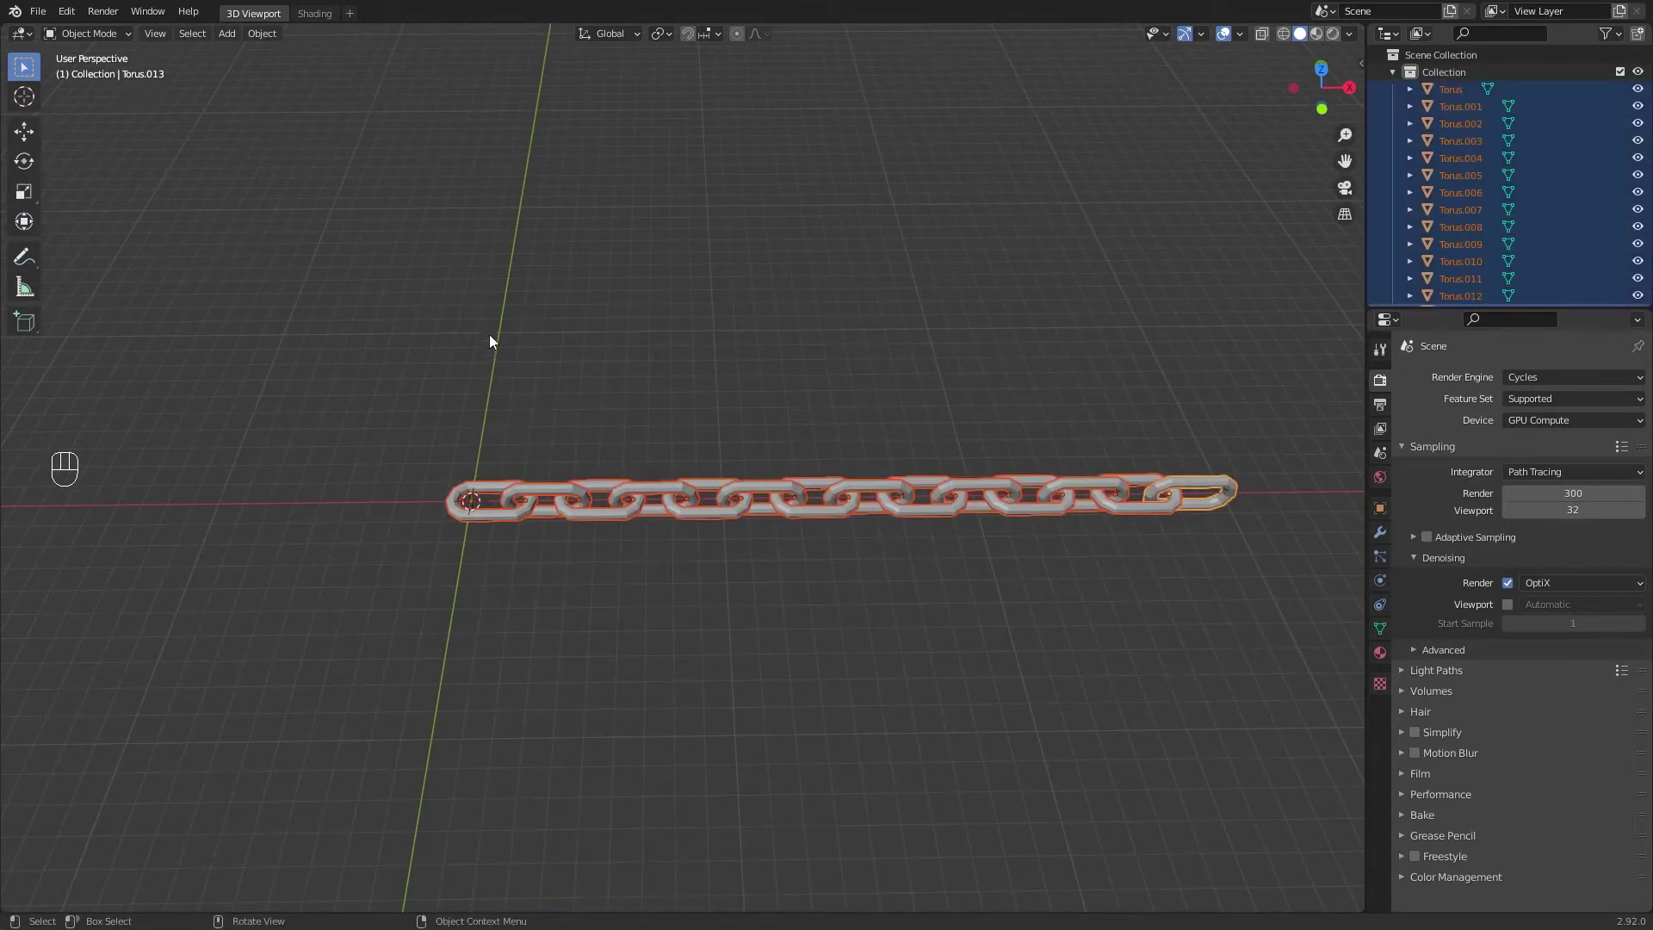
pyautogui.rightClick(738, 495)
pyautogui.moveTo(736, 533)
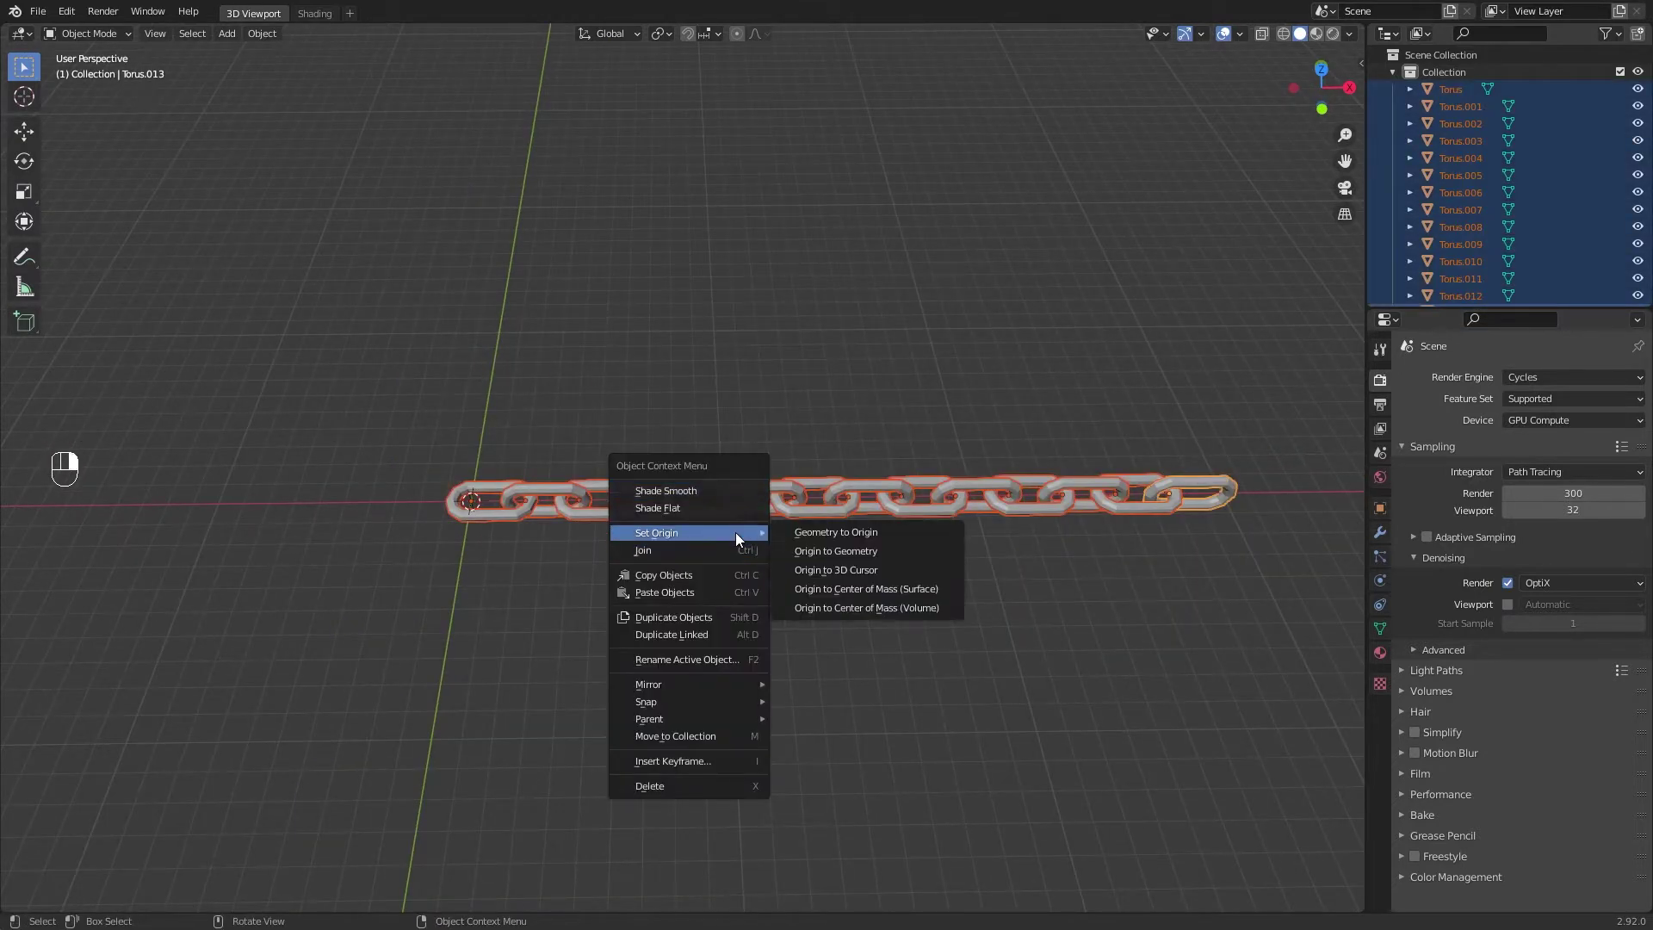
pyautogui.click(871, 611)
pyautogui.moveTo(990, 527); pyautogui.dragTo(1375, 581, button='middle')
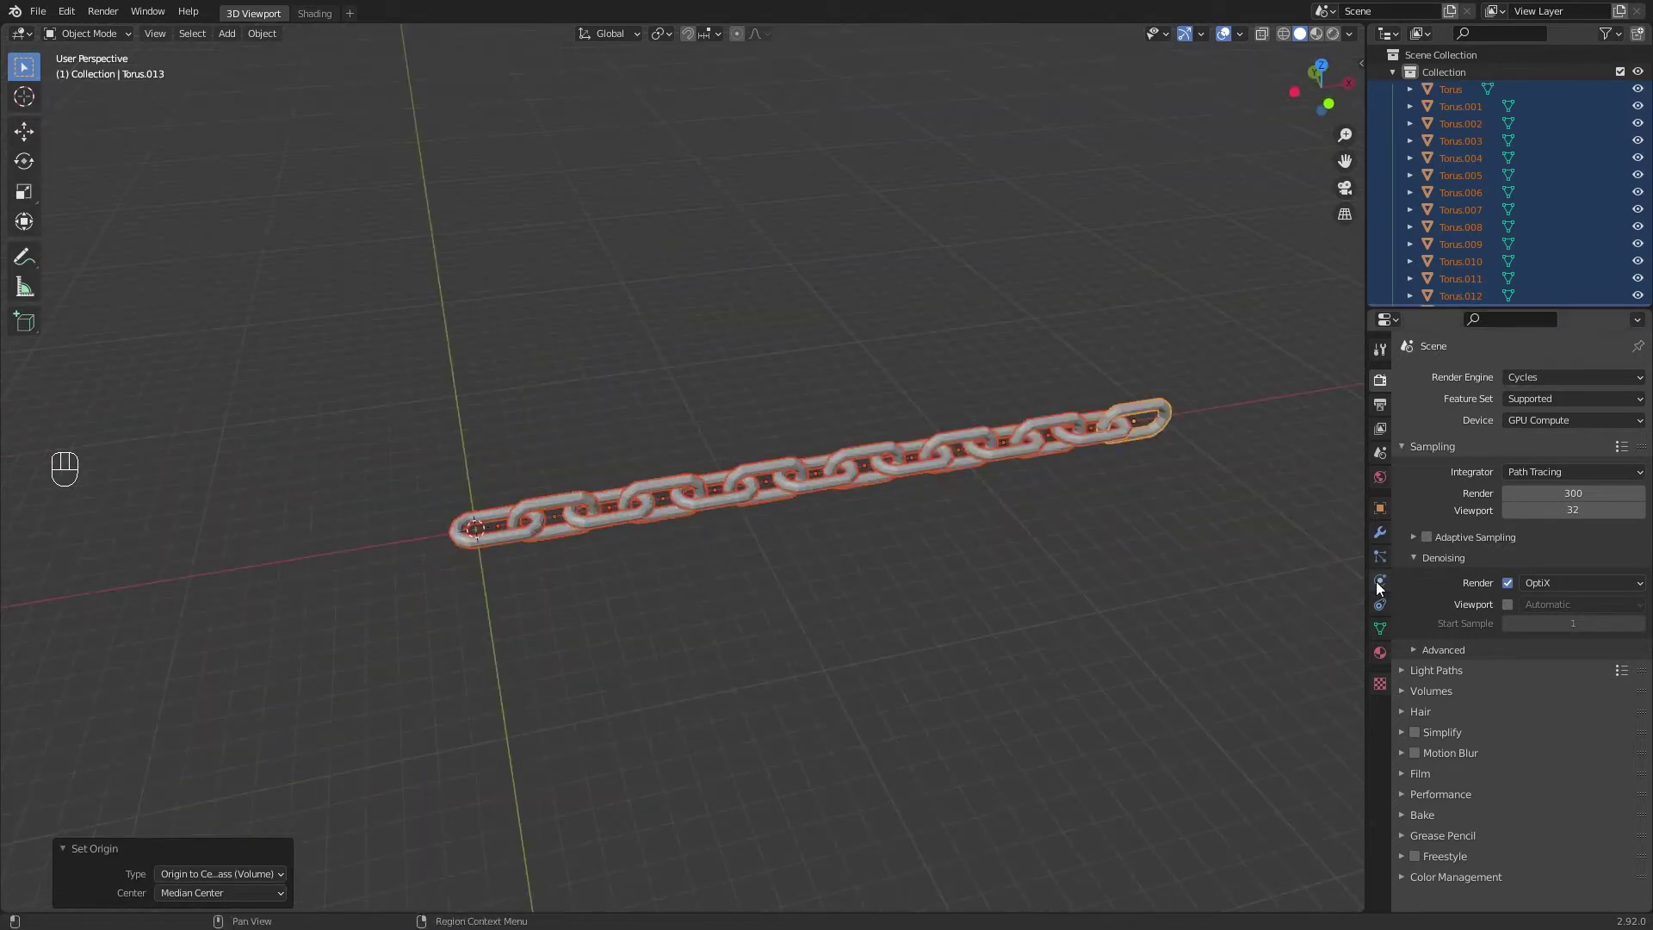
# Step: Enable Rigid Body physics on the active end link with type Active and collision shape Mesh
pyautogui.click(1376, 581)
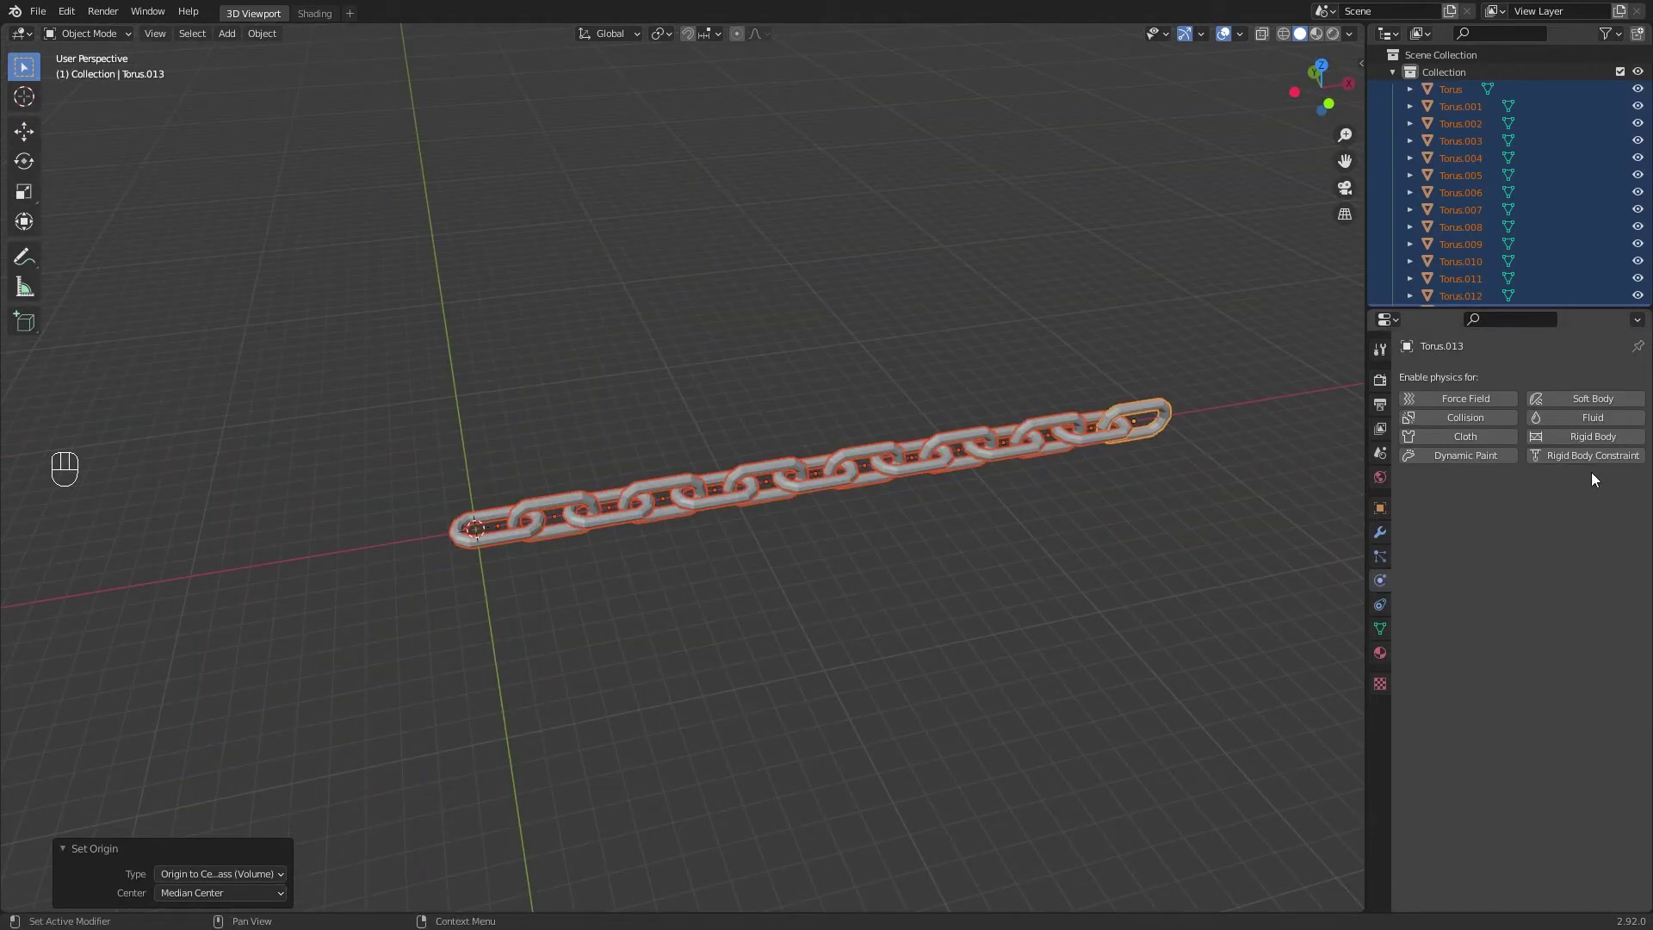
pyautogui.click(1598, 436)
pyautogui.click(1563, 506)
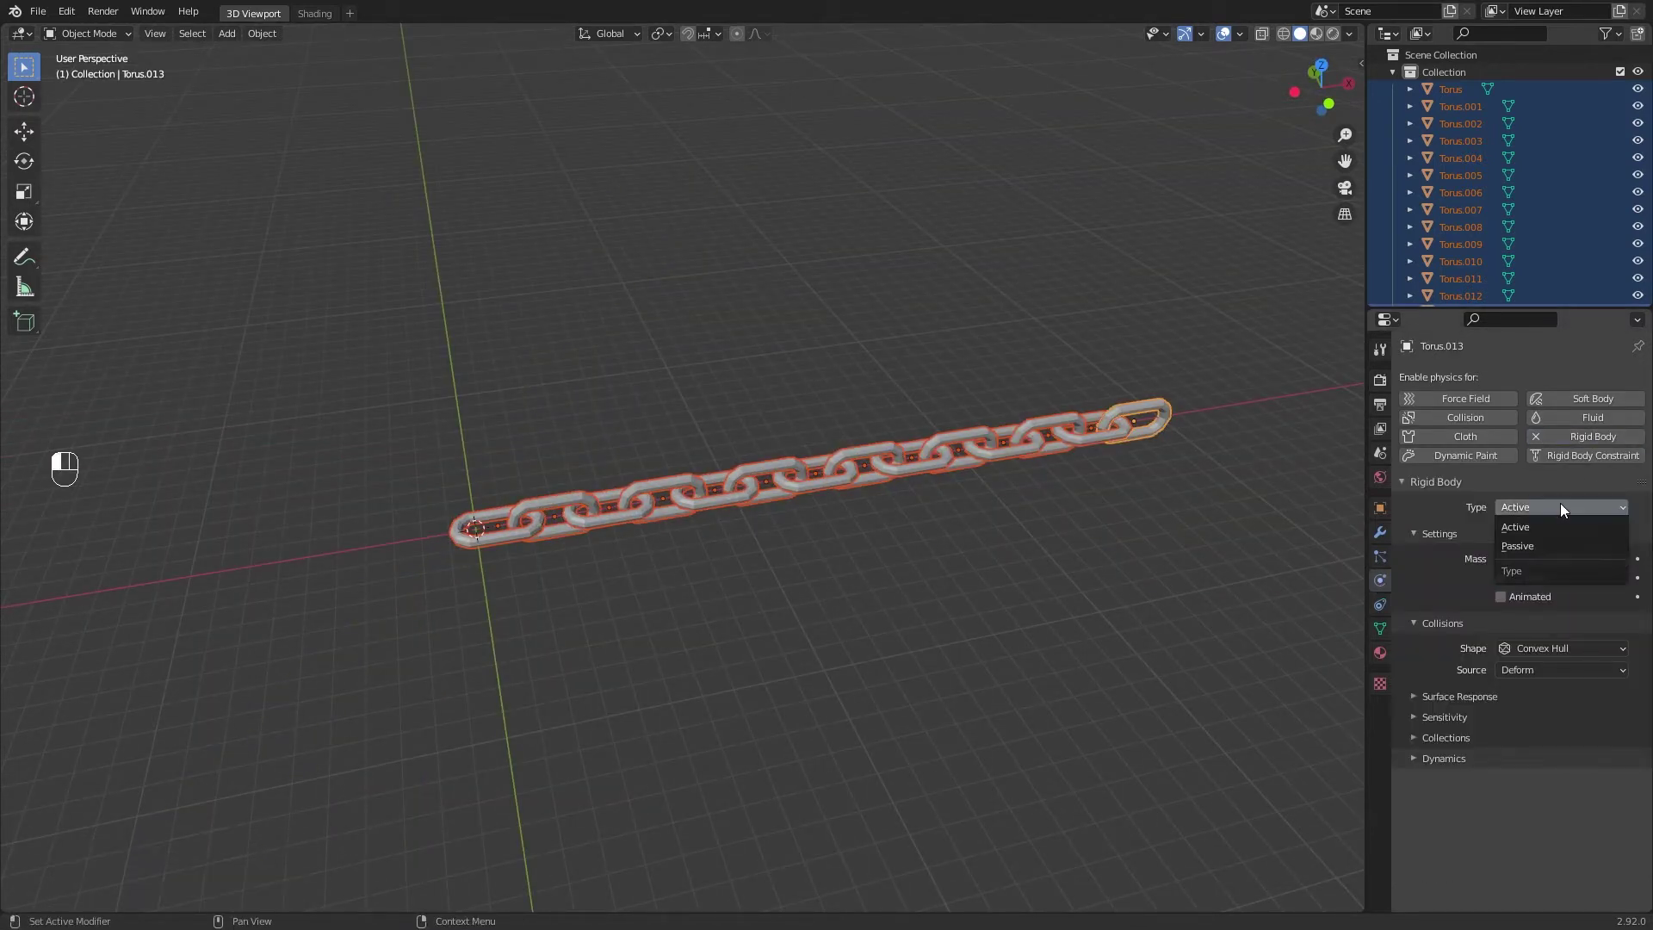
pyautogui.click(1526, 649)
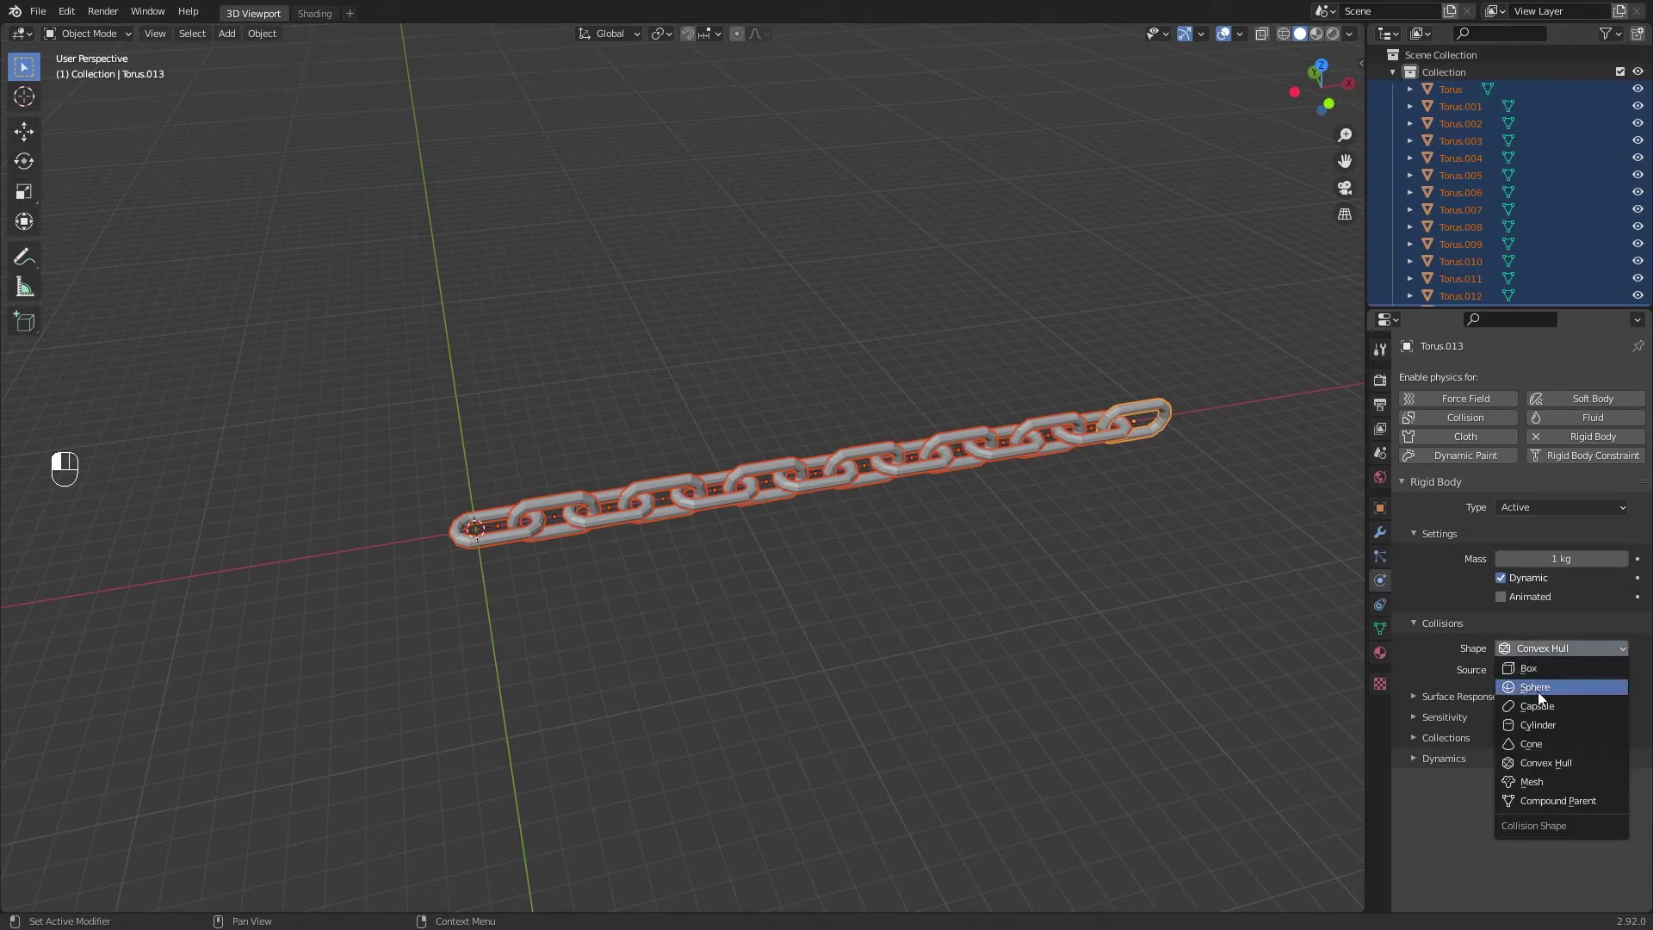
pyautogui.click(1541, 782)
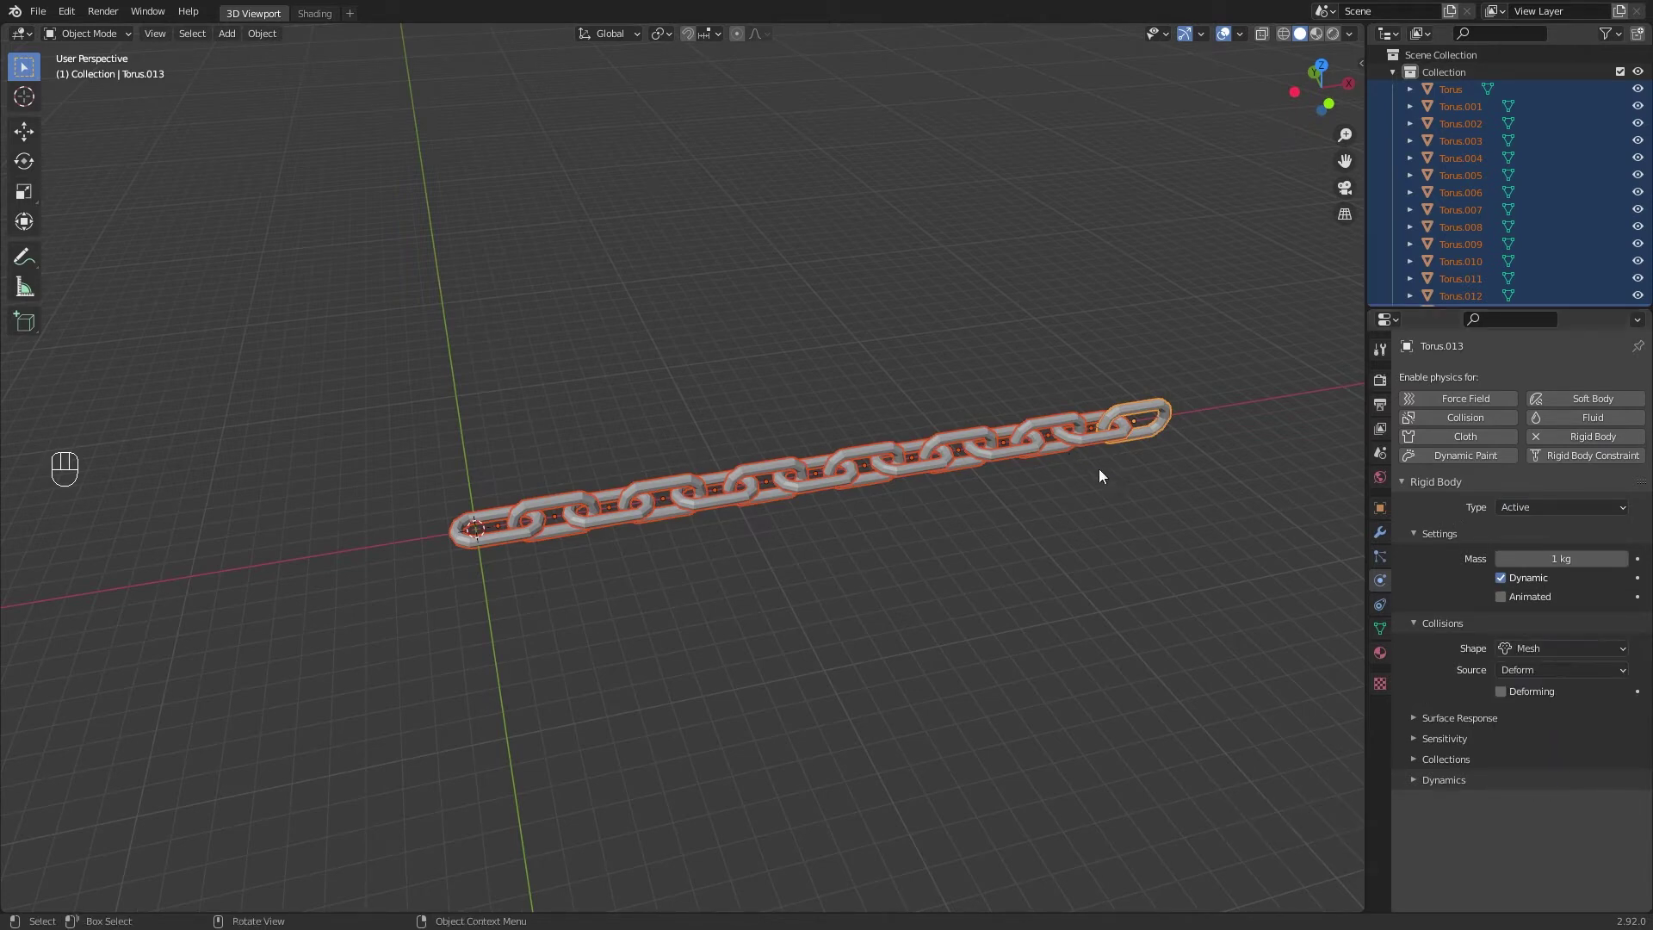
# Step: Copy the rigid body settings from the active link to all selected links, and clear the selection
pyautogui.click(248, 38)
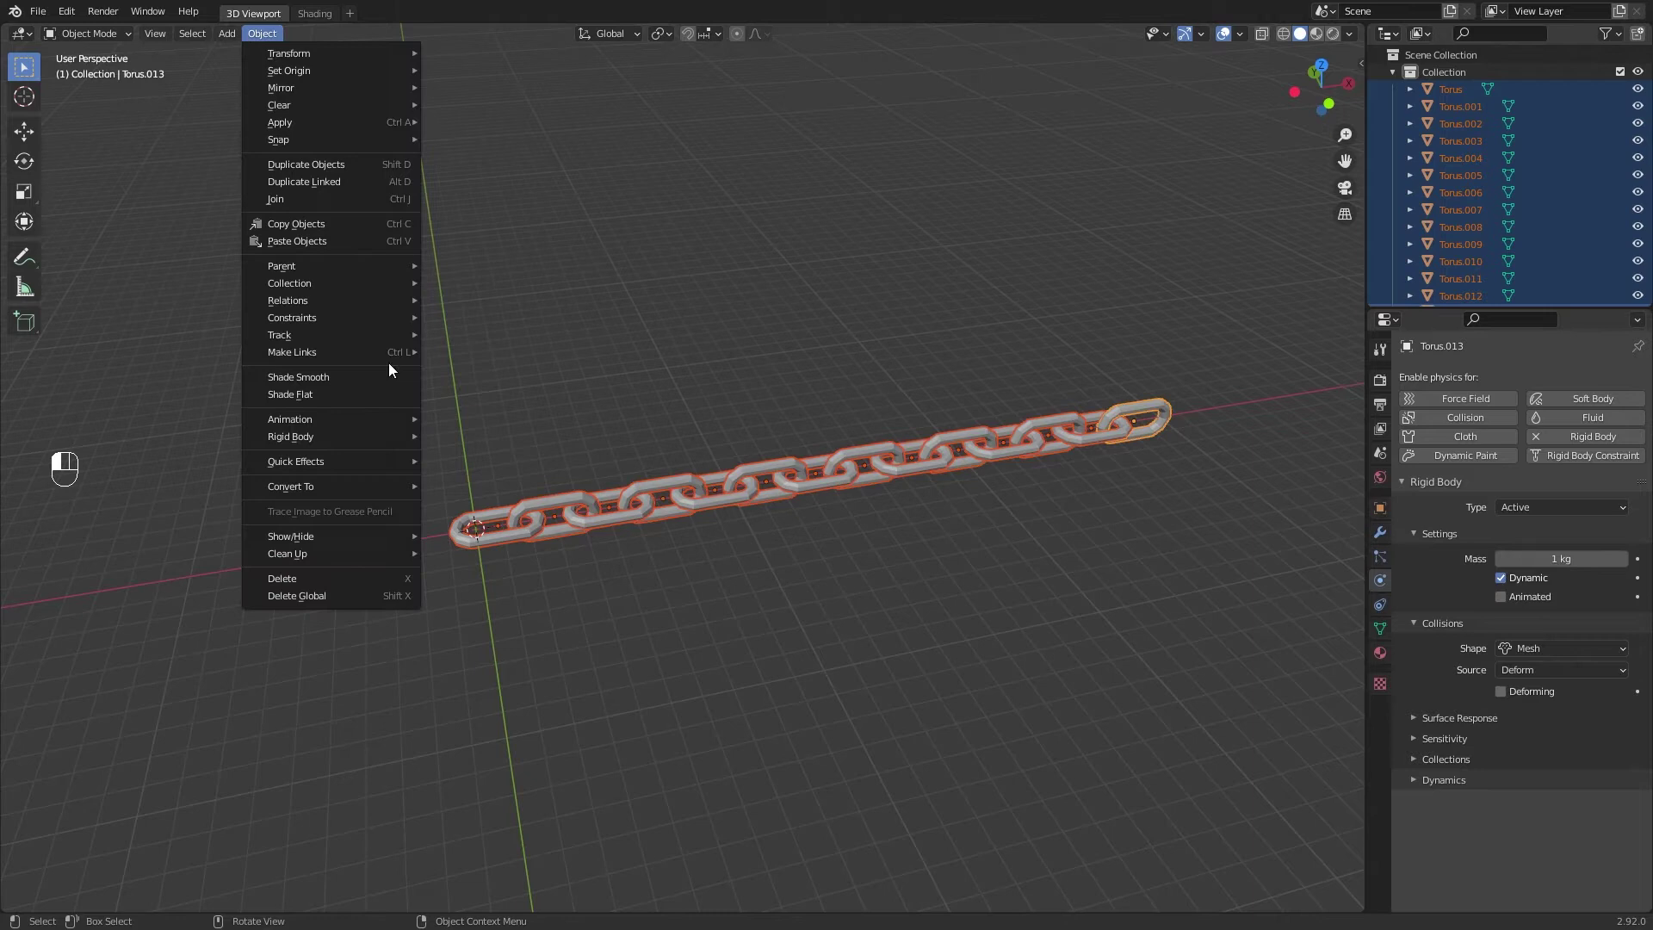
pyautogui.moveTo(373, 439)
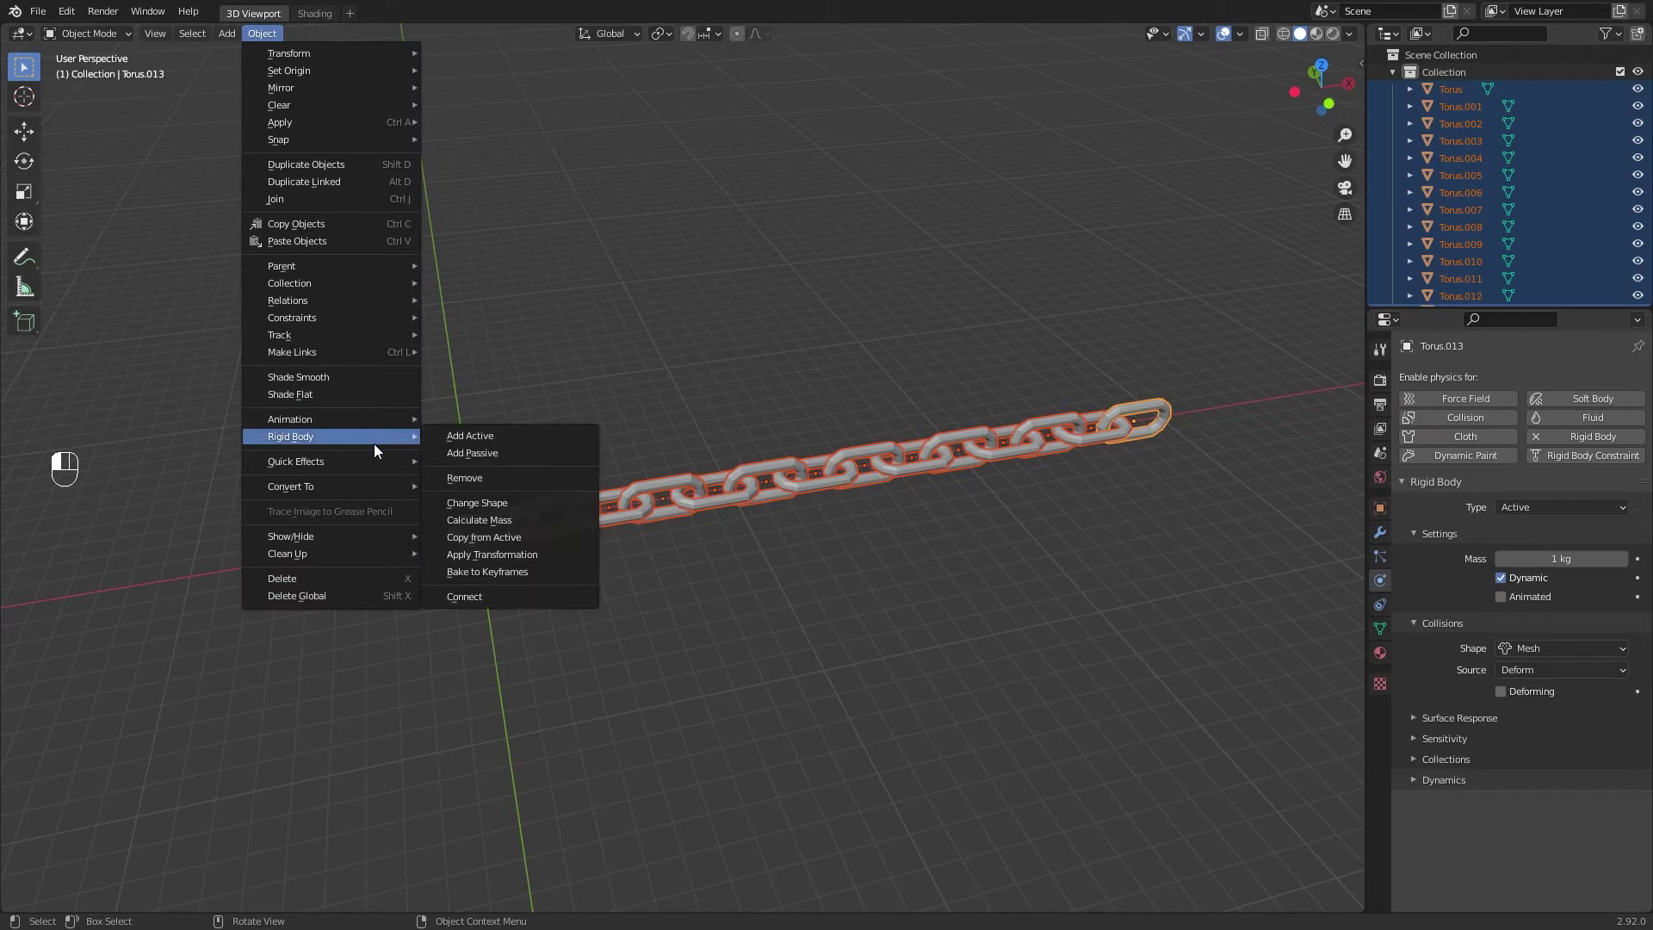
pyautogui.click(503, 538)
pyautogui.click(866, 563)
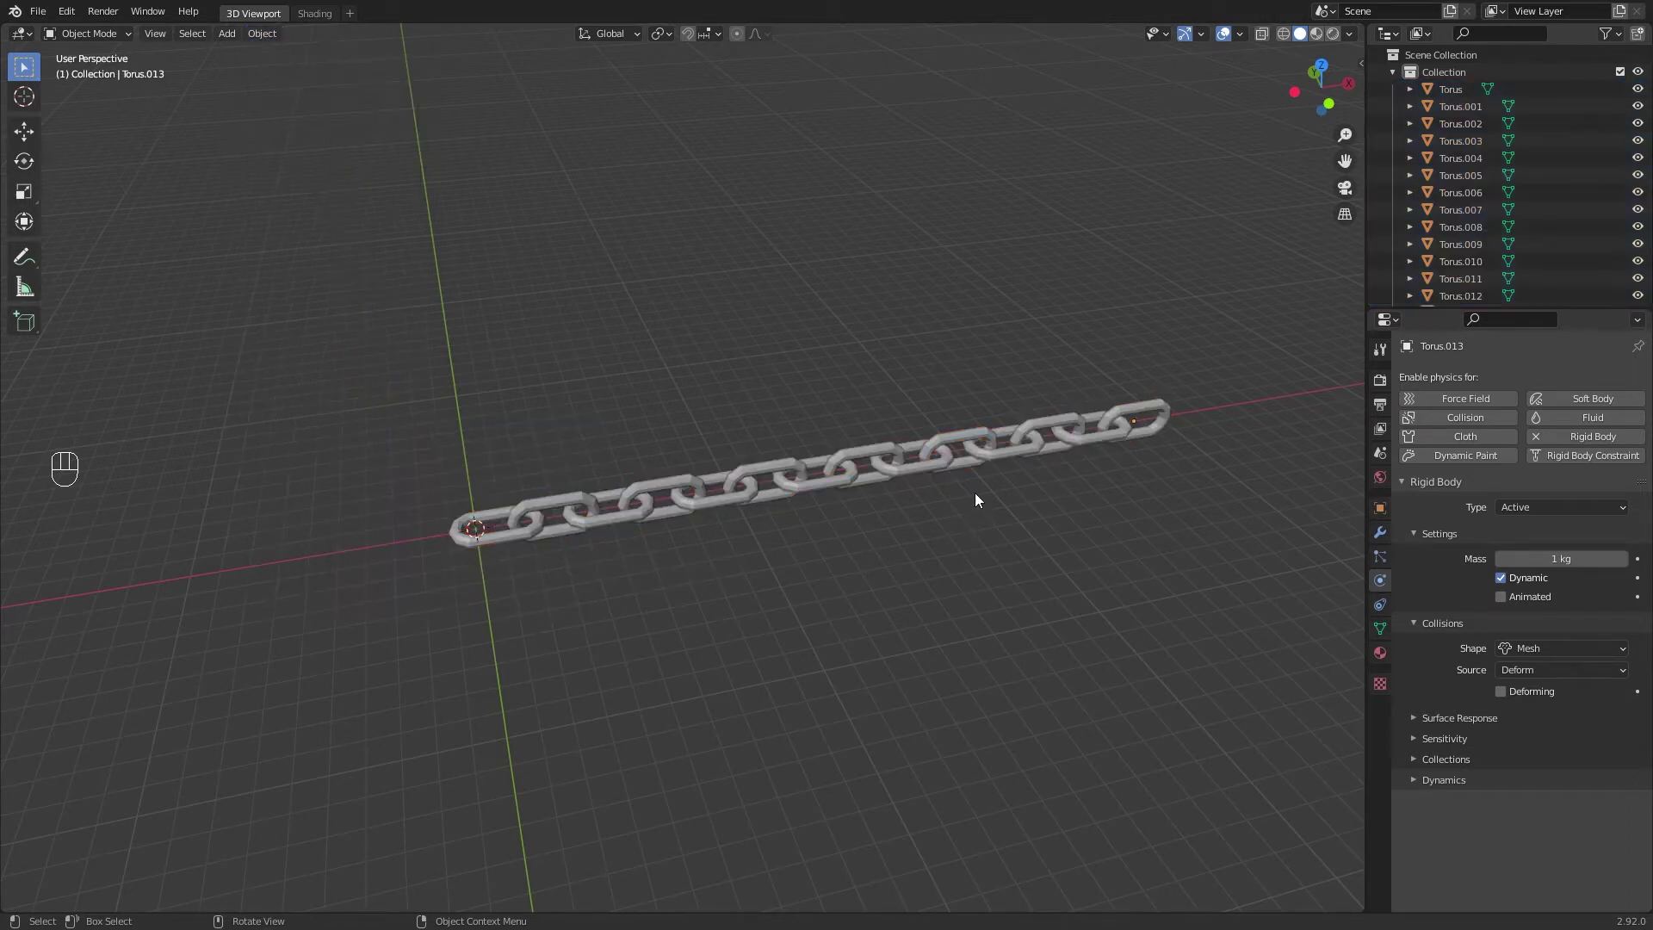
# Step: Check the rigid body settings of several individual links along the chain
pyautogui.click(937, 467)
pyautogui.click(965, 434)
pyautogui.click(1021, 451)
pyautogui.click(1099, 436)
pyautogui.click(1064, 419)
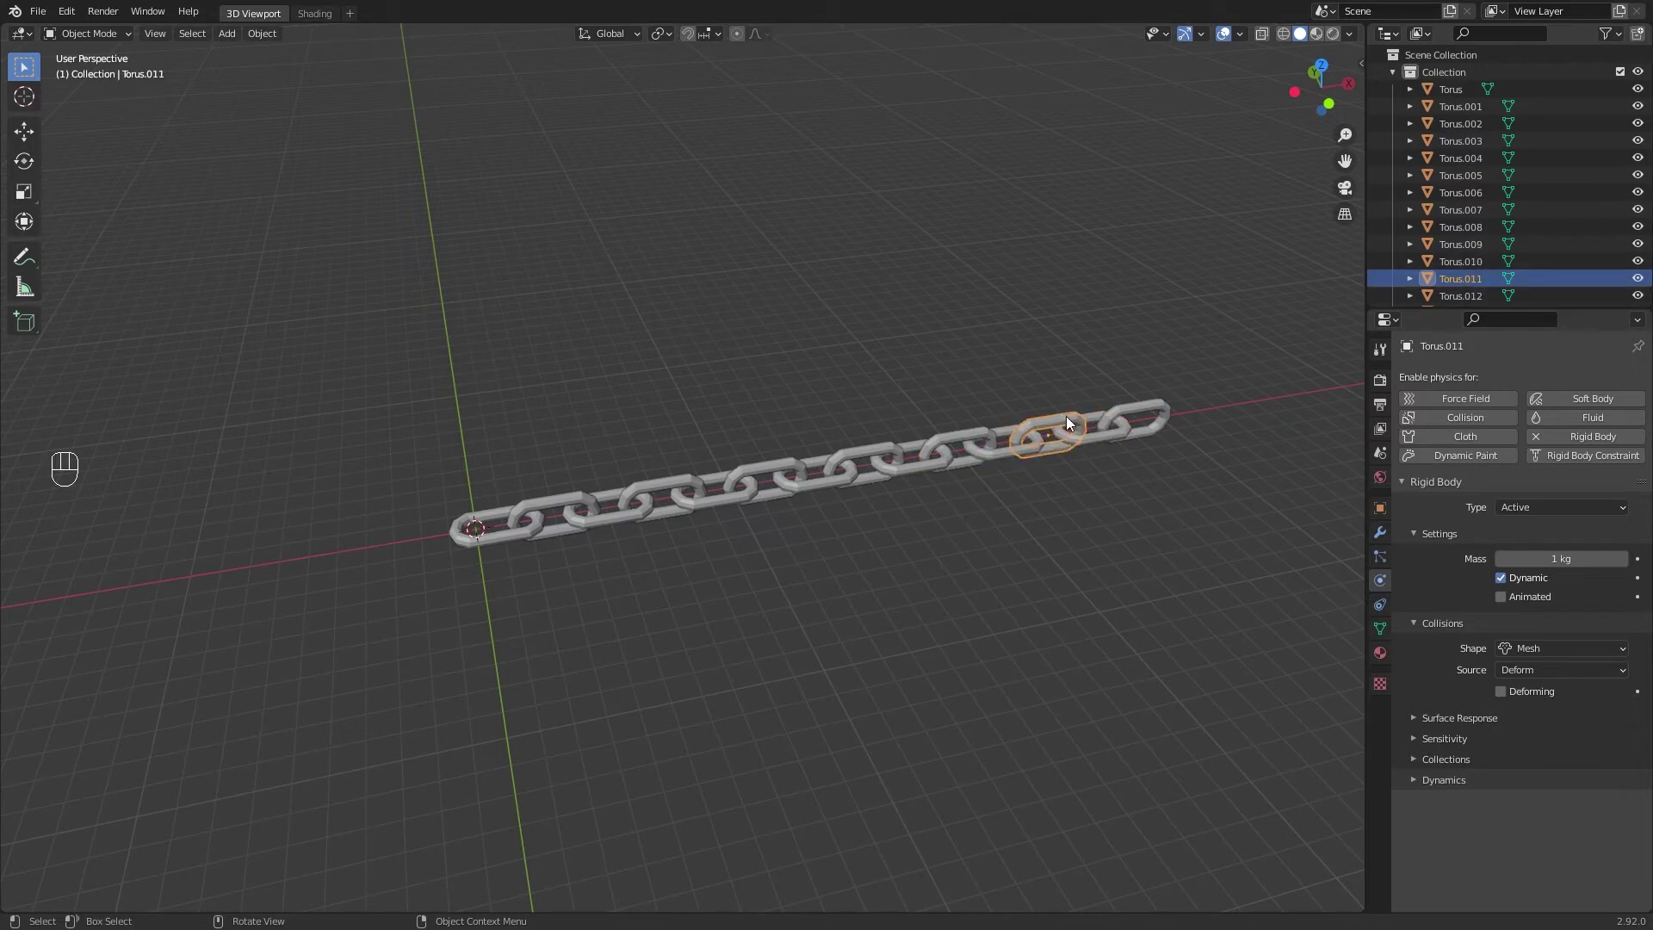
pyautogui.click(865, 449)
pyautogui.click(756, 465)
pyautogui.click(663, 482)
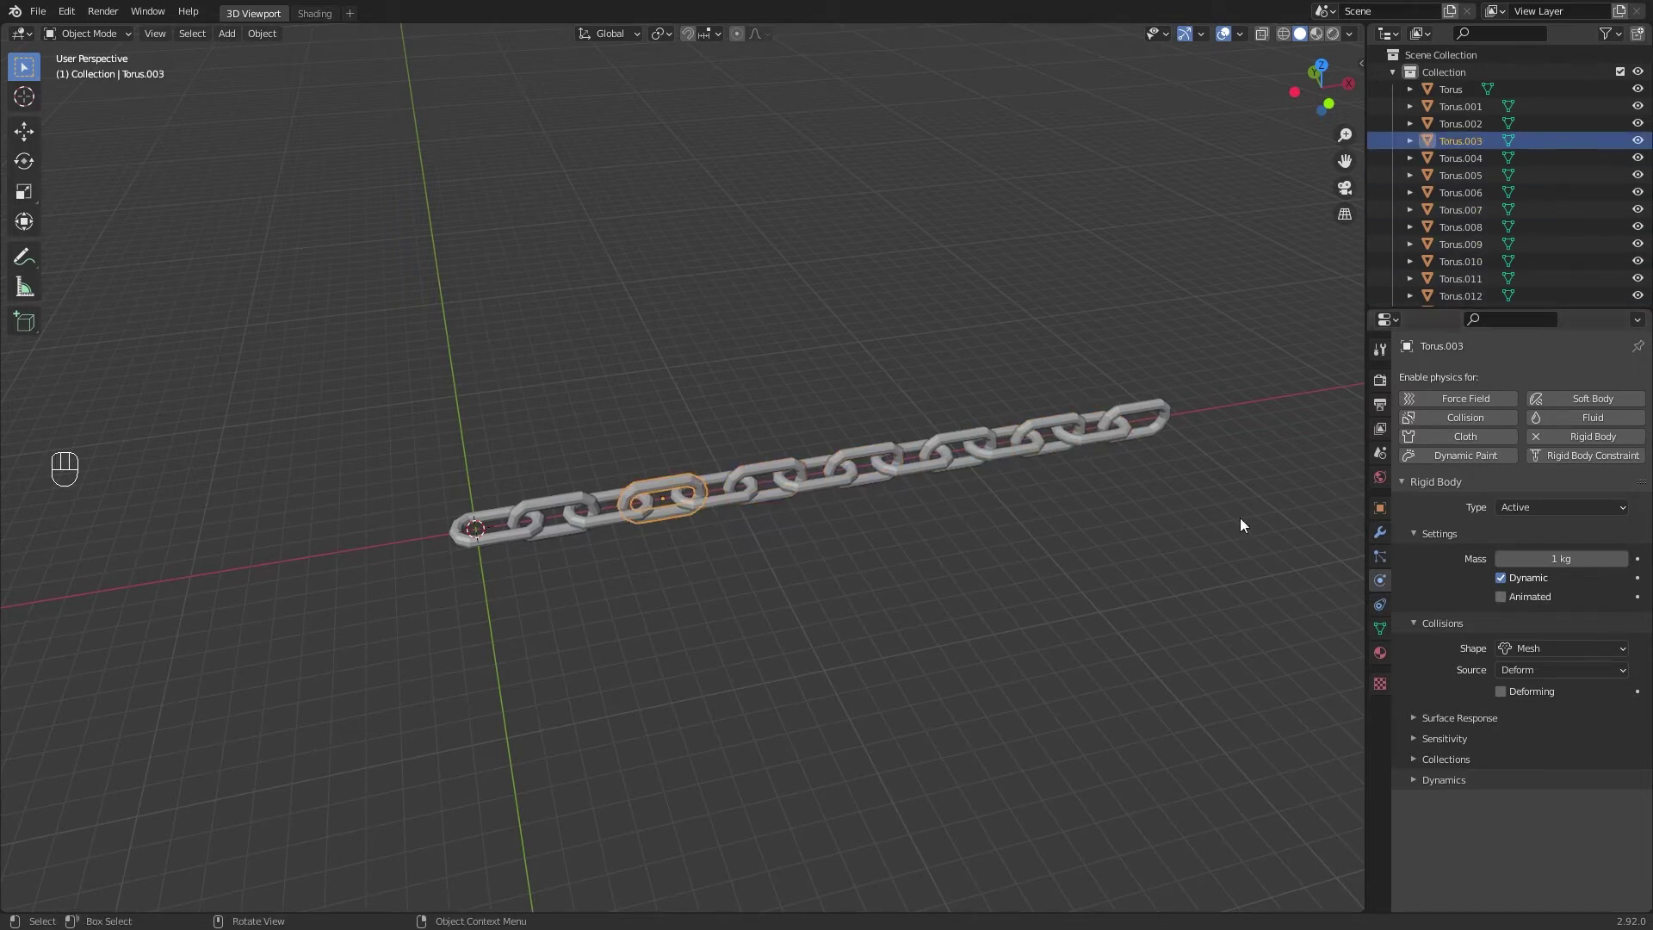
# Step: Keep the first end link's rigid body type at Active and turn off its Dynamic option
pyautogui.click(1001, 565)
pyautogui.keyDown('shift'); pyautogui.moveTo(1021, 518); pyautogui.dragTo(1004, 564, button='middle'); pyautogui.keyUp('shift')
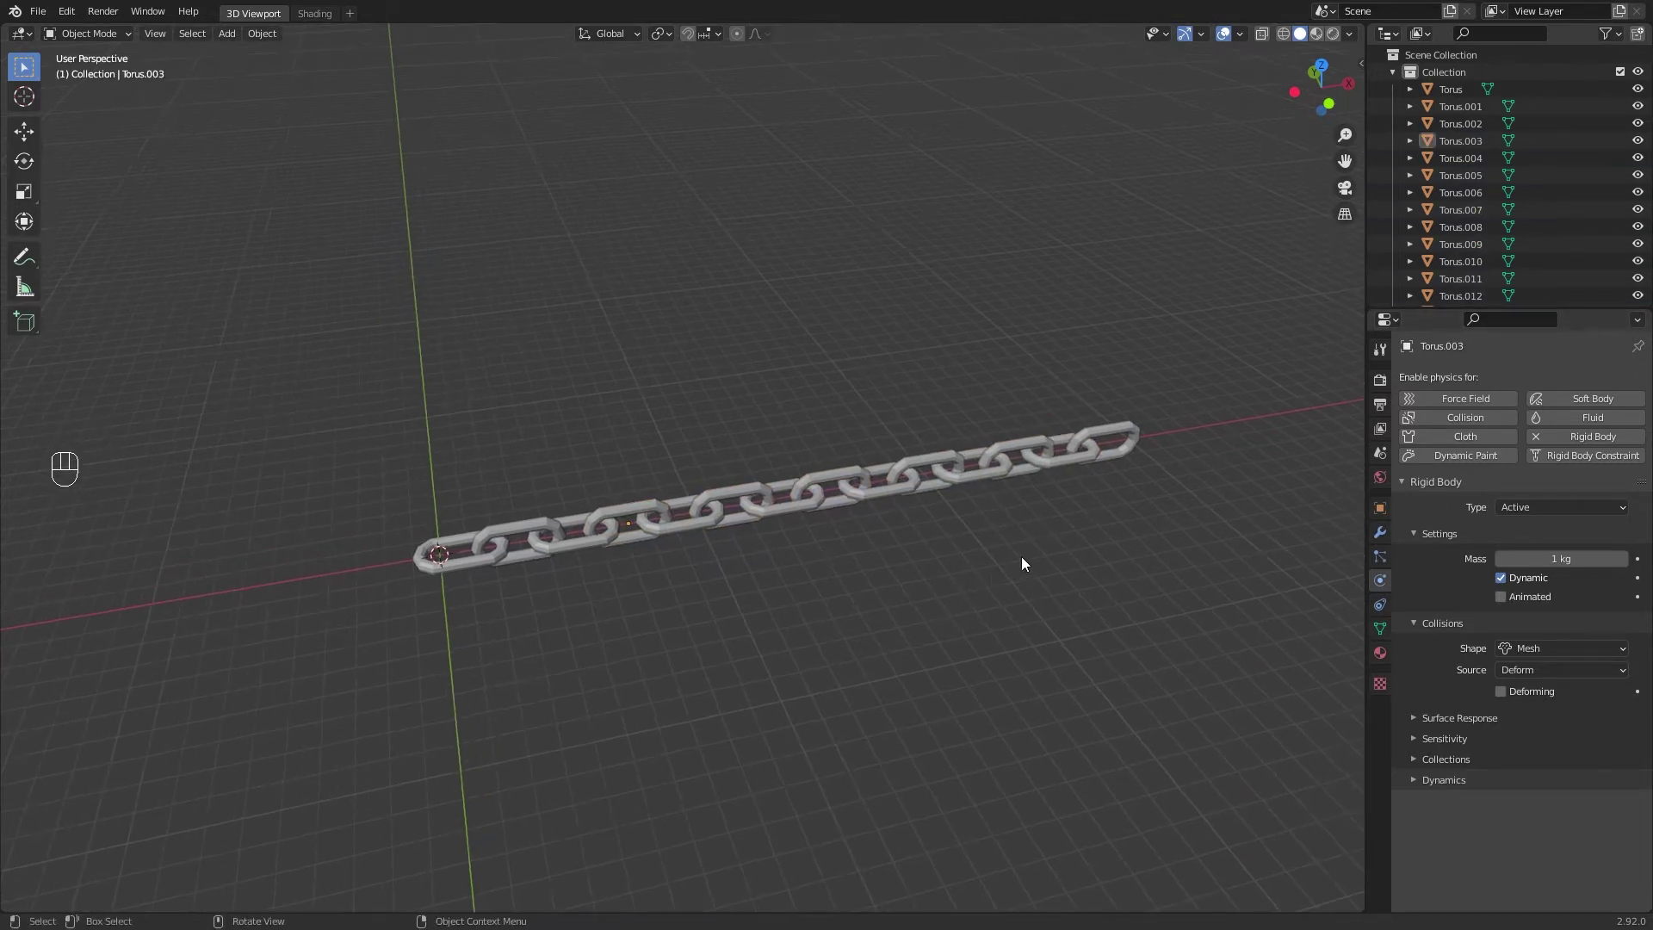
pyautogui.click(475, 559)
pyautogui.click(1562, 508)
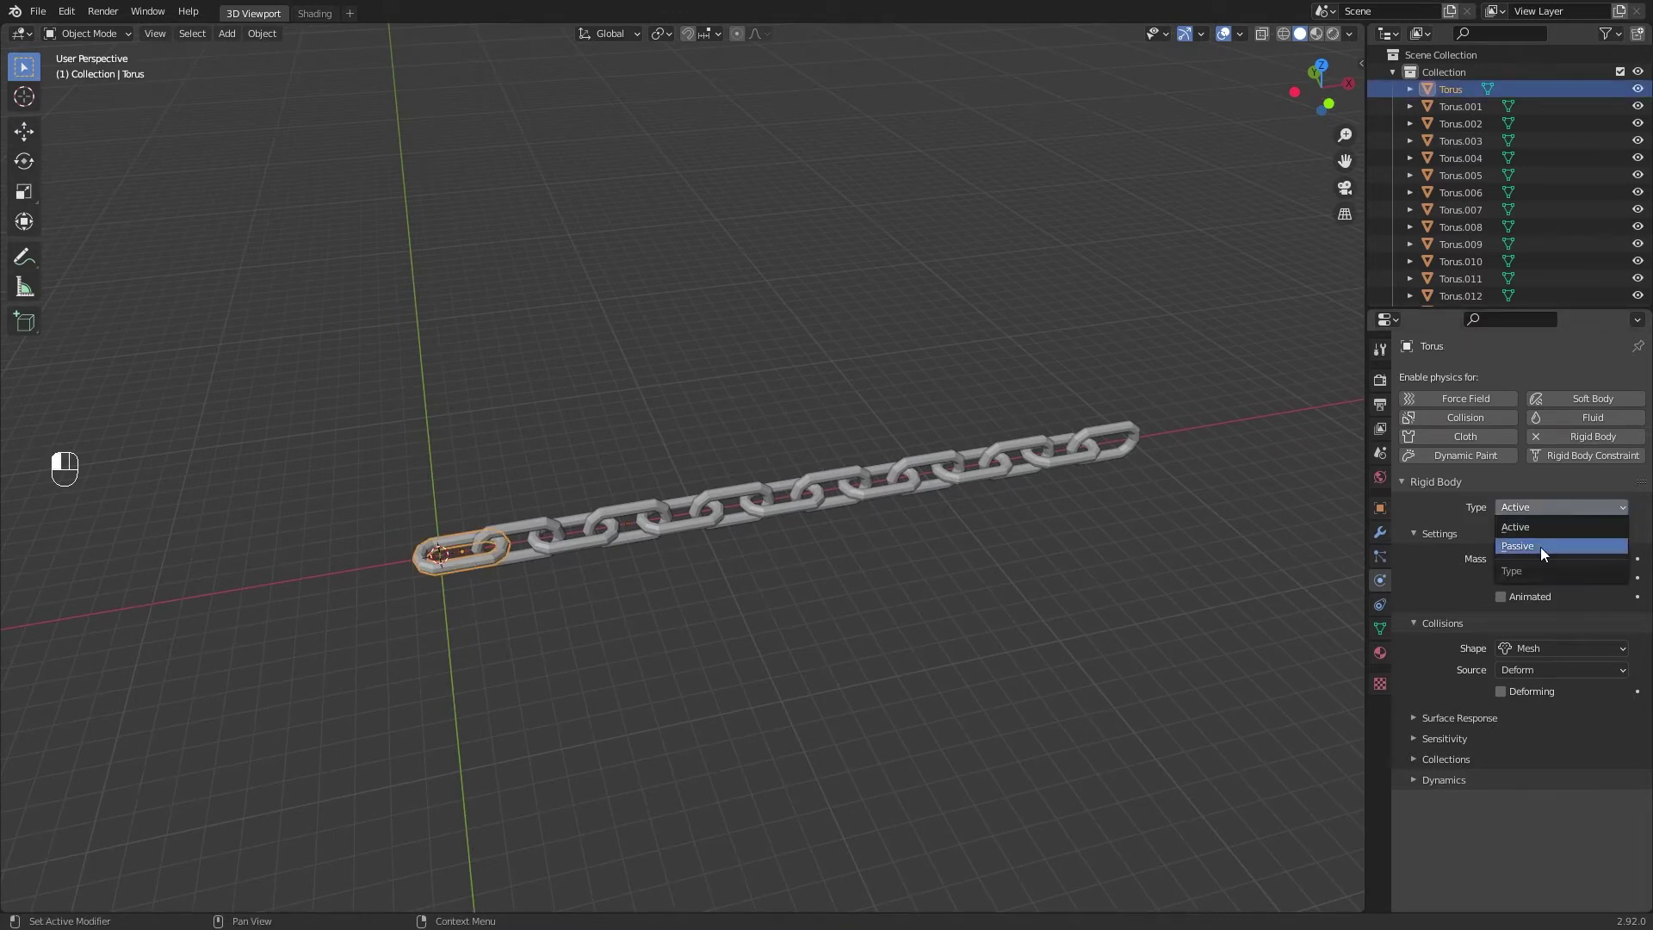
pyautogui.click(1541, 546)
pyautogui.click(1541, 505)
pyautogui.click(1536, 527)
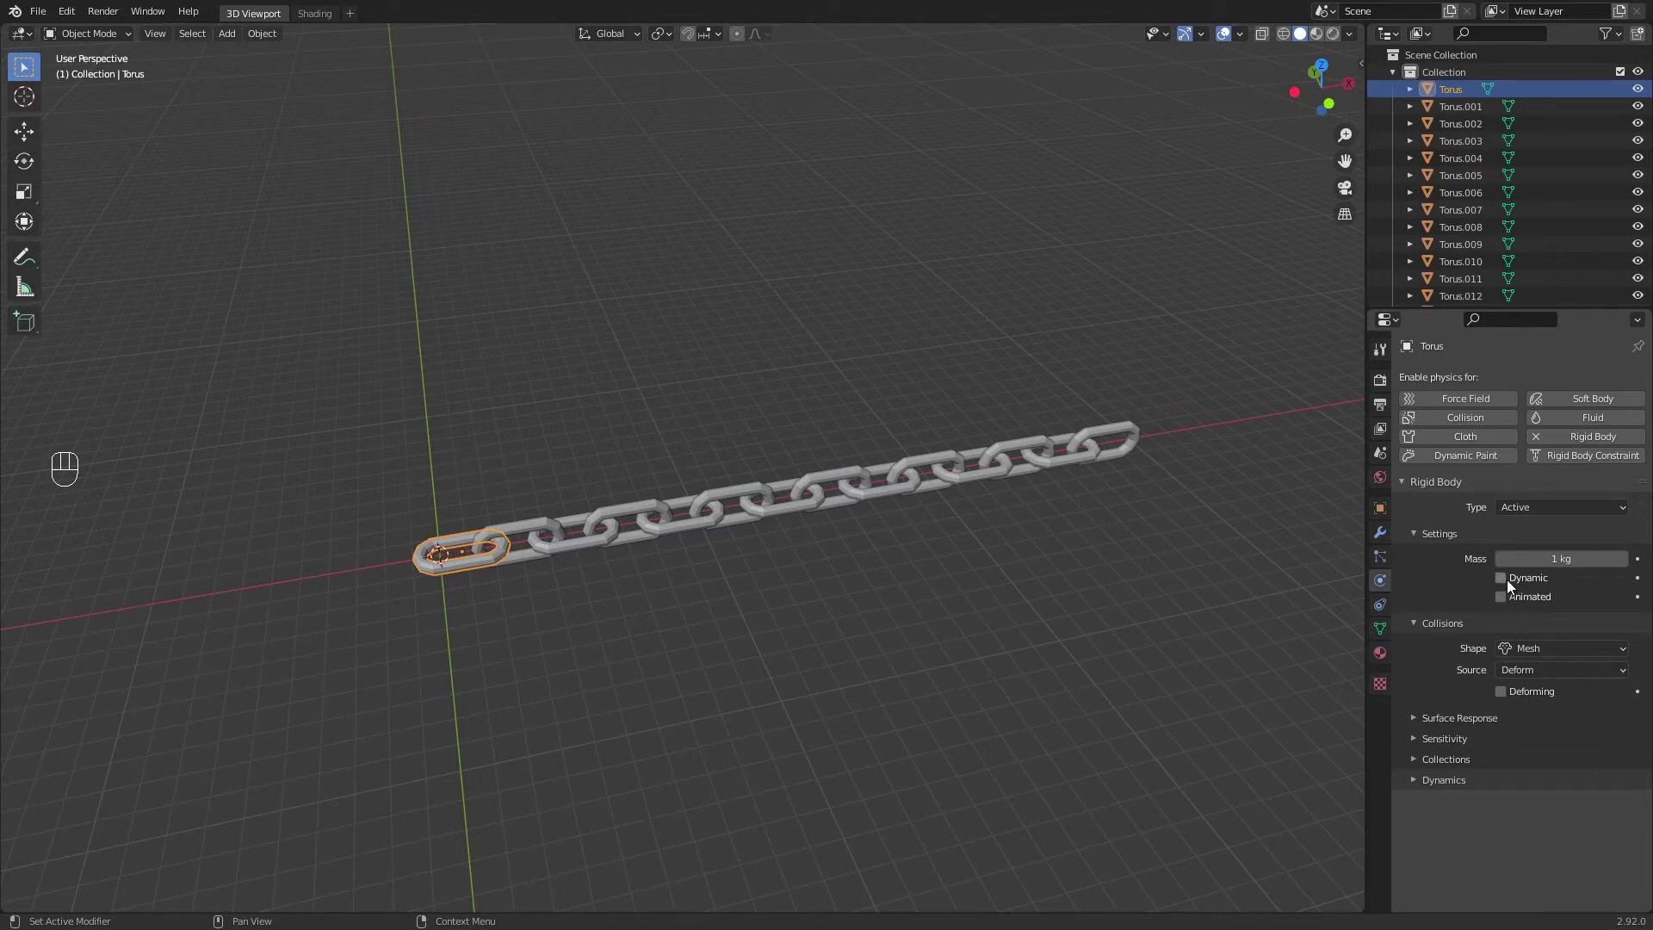
pyautogui.click(1500, 577)
pyautogui.click(1500, 577)
# Step: Play the simulation and examine how the chain hangs from the non-dynamic first link
pyautogui.press('space')
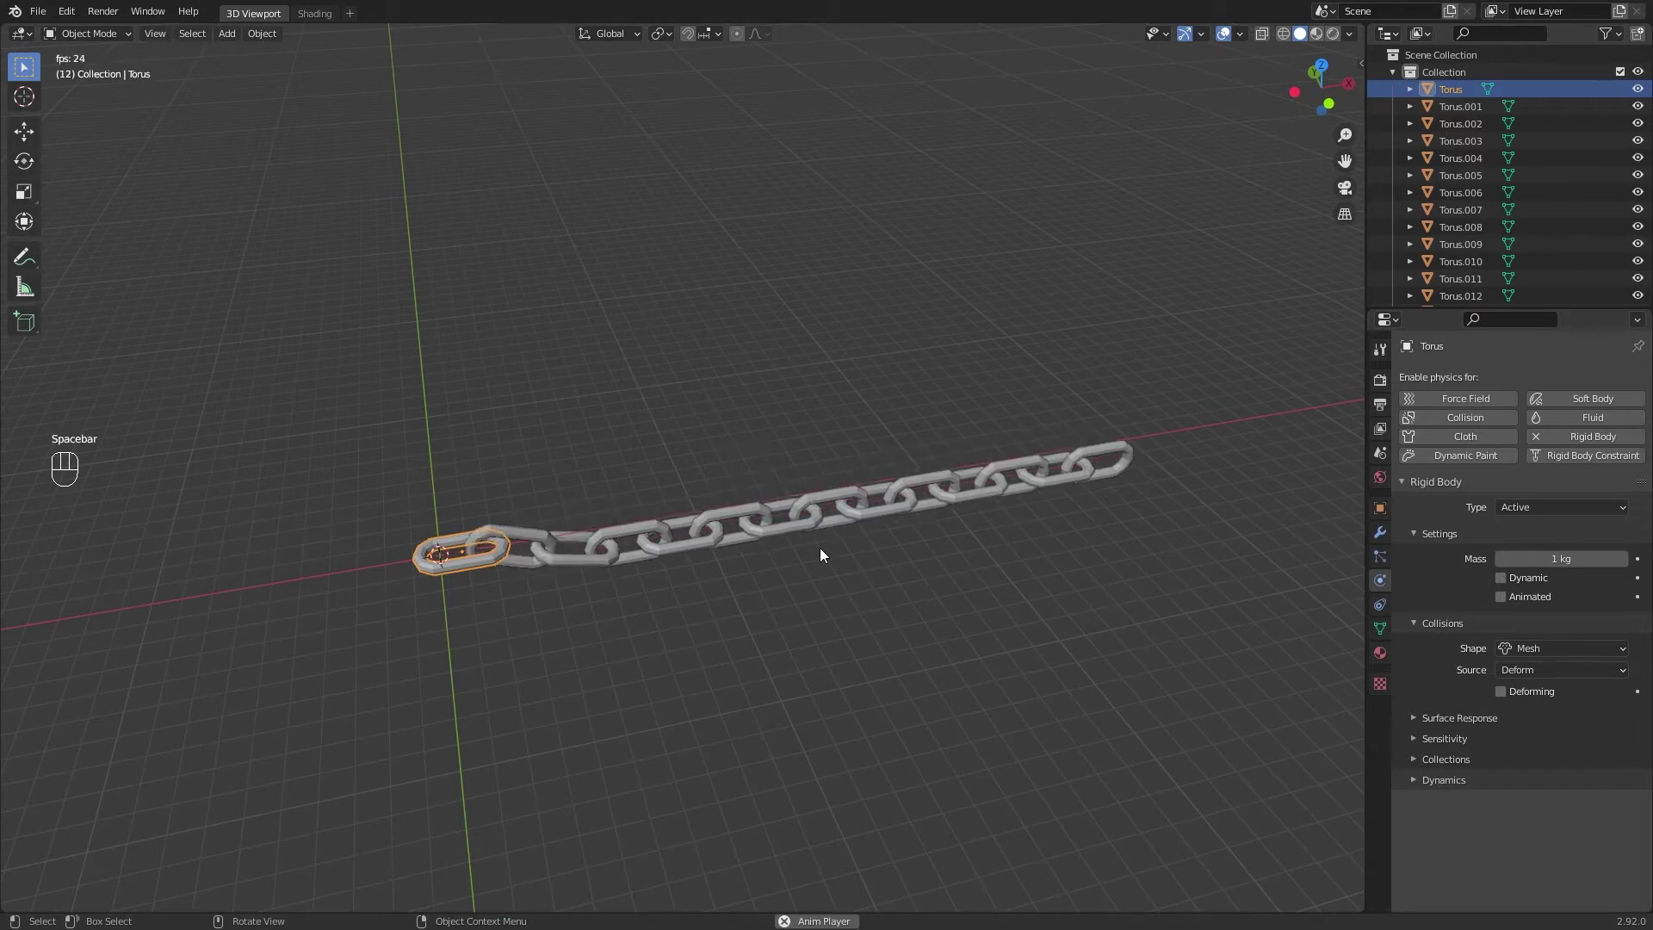
pyautogui.moveTo(863, 674); pyautogui.dragTo(896, 562, button='middle')
pyautogui.press('space')
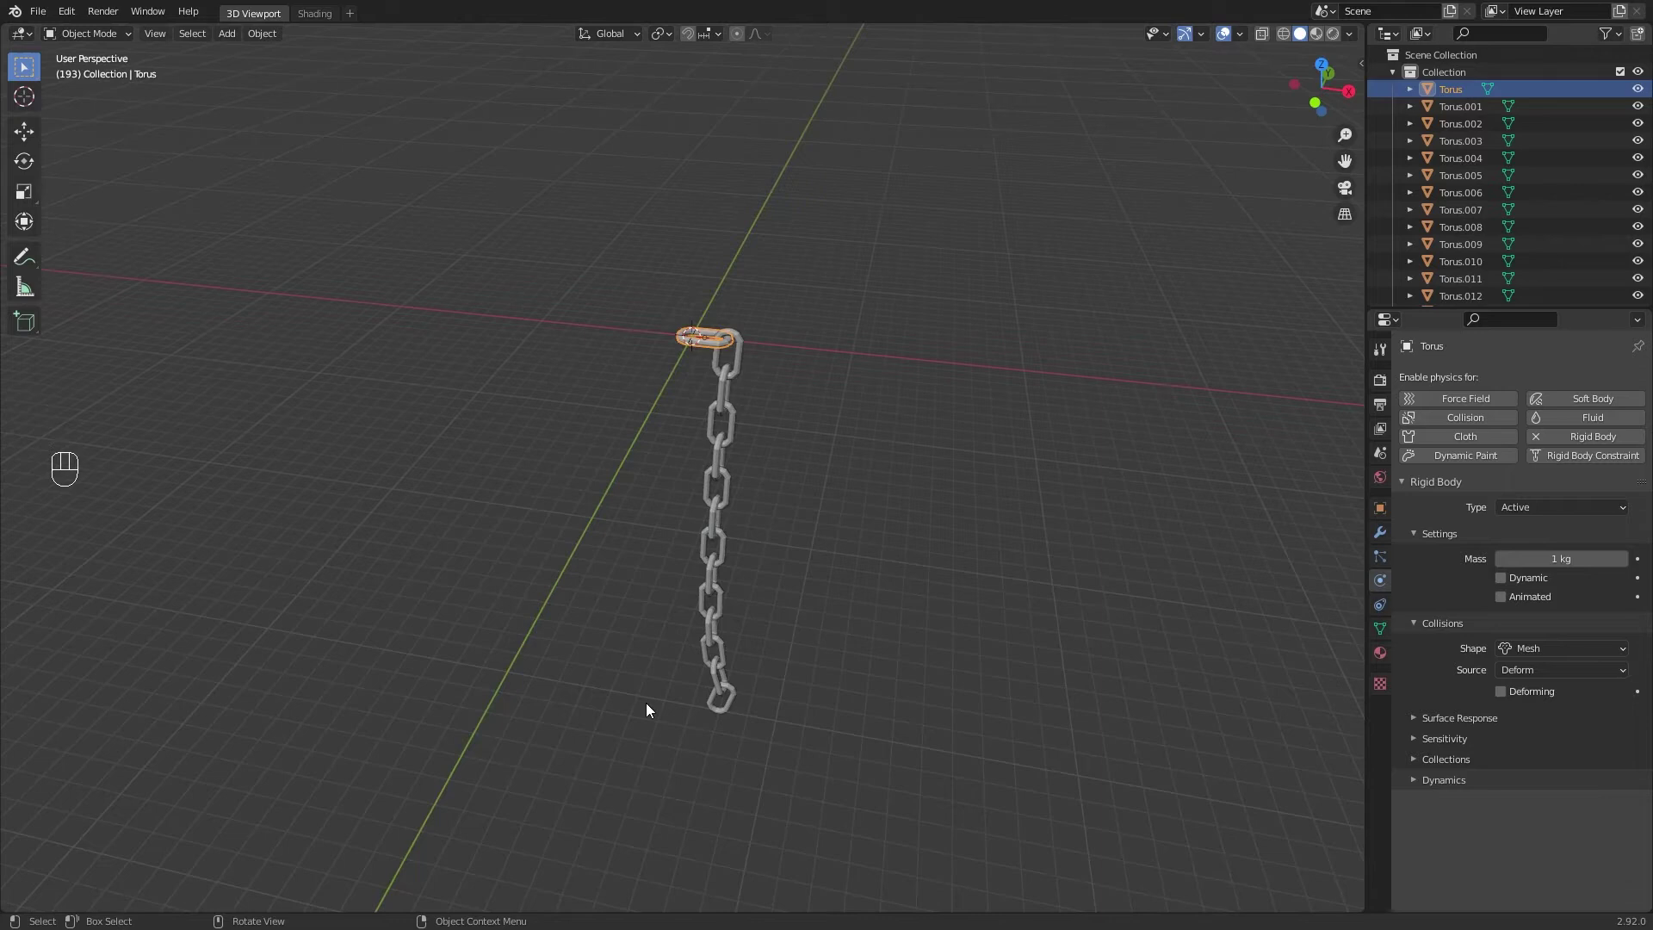
# Step: Split off an area below the 3D view, make it a Timeline, and return the animation to frame 0
pyautogui.moveTo(6, 913); pyautogui.dragTo(11, 814)
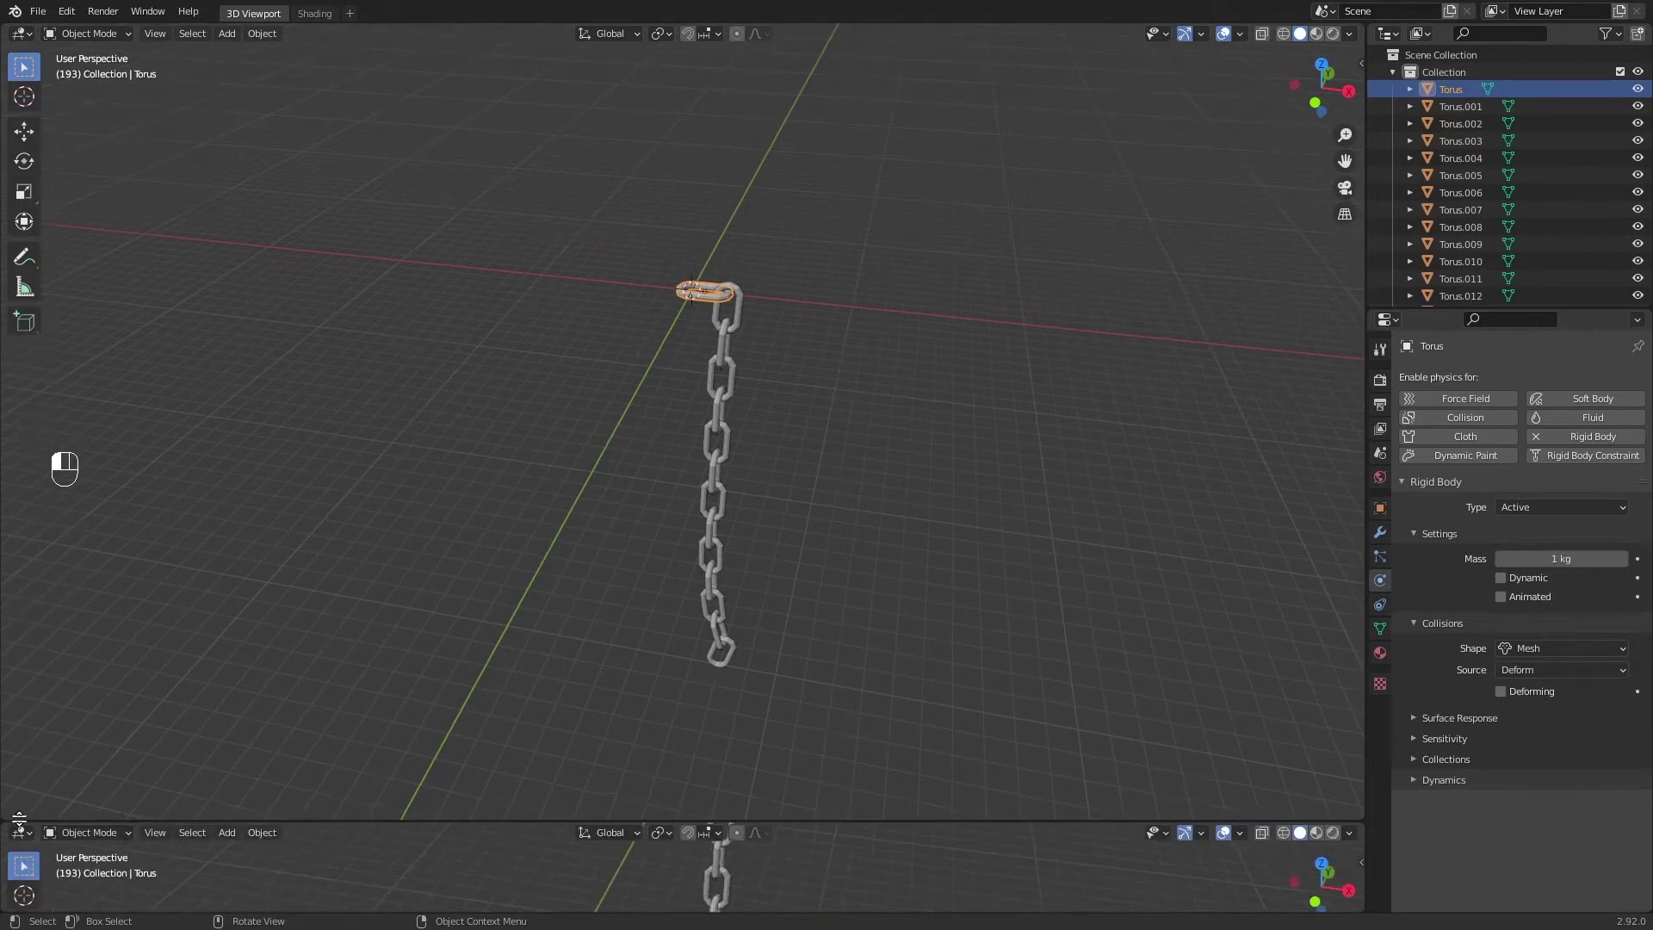
pyautogui.click(21, 819)
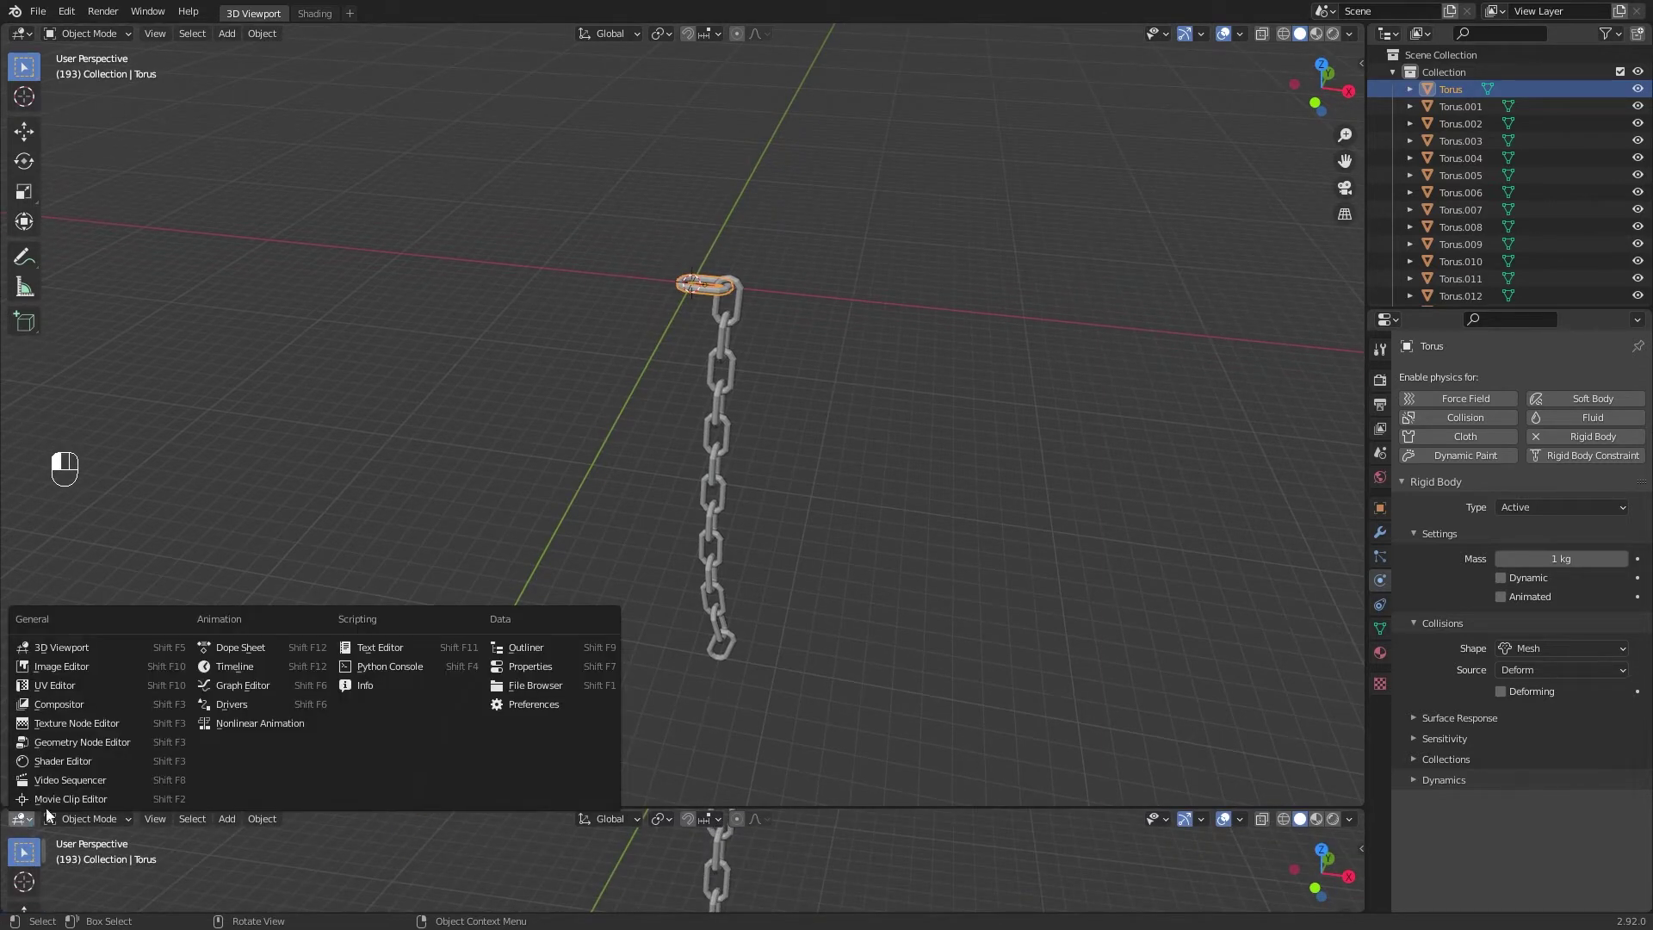
pyautogui.click(245, 668)
pyautogui.moveTo(1054, 842); pyautogui.dragTo(208, 871)
pyautogui.keyDown('shift'); pyautogui.moveTo(829, 525); pyautogui.dragTo(1160, 572, button='middle'); pyautogui.keyUp('shift')
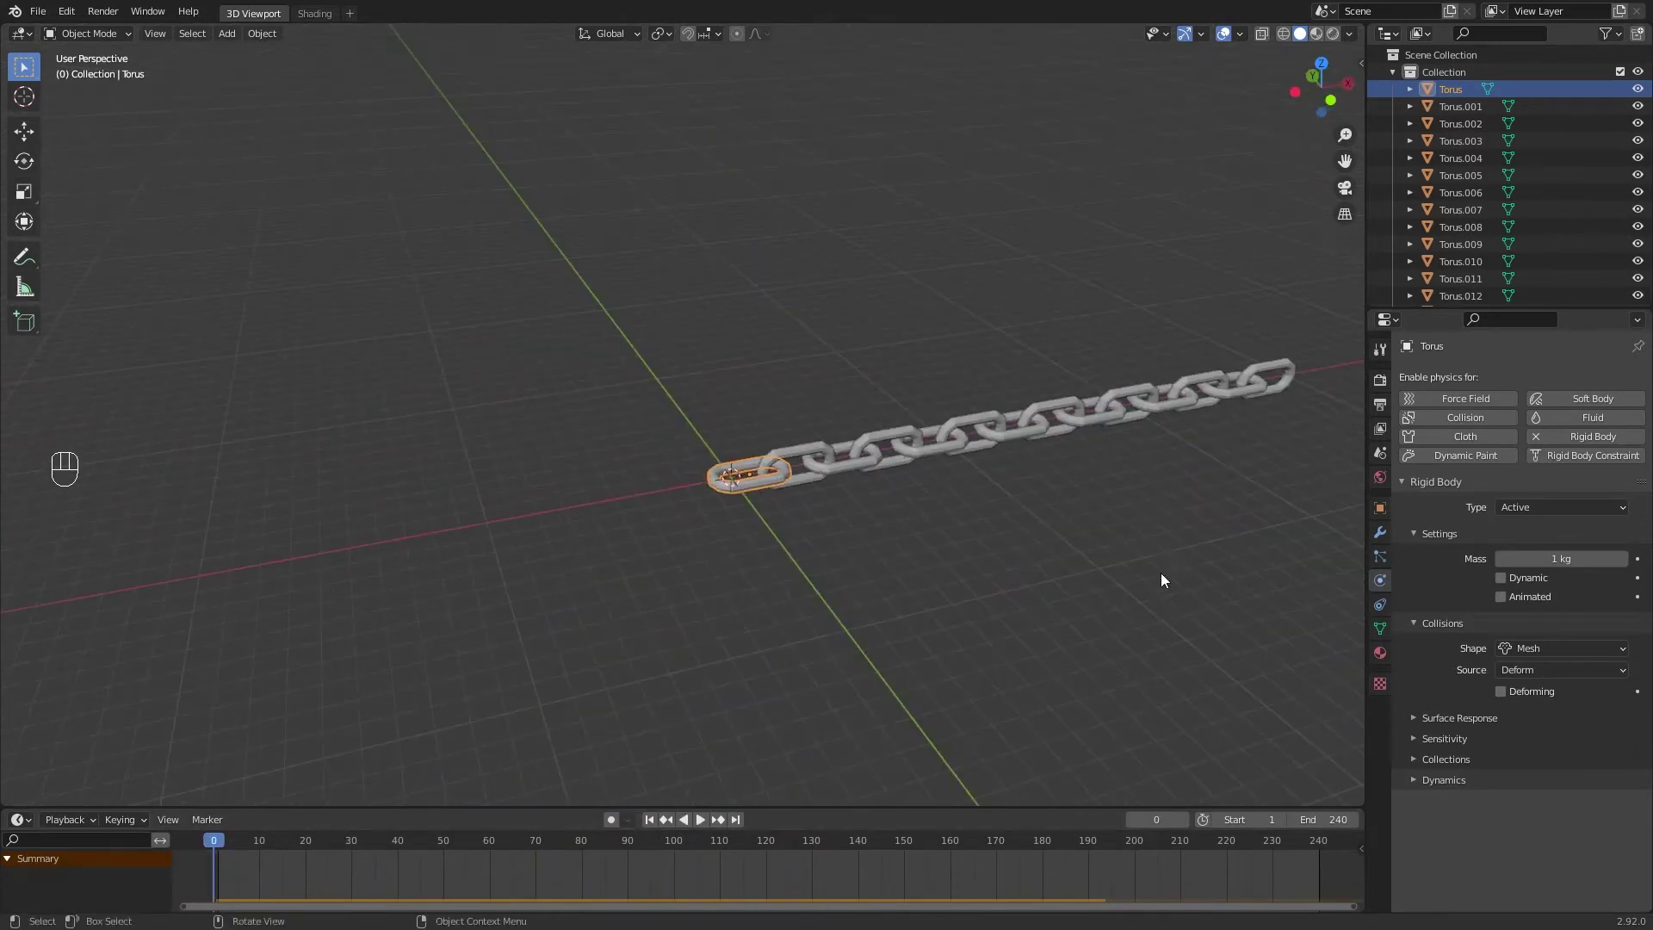
# Step: Set the first link's rigid body type to Passive and play the simulation to check the chain's motion
pyautogui.click(1553, 508)
pyautogui.click(1548, 541)
pyautogui.press('space')
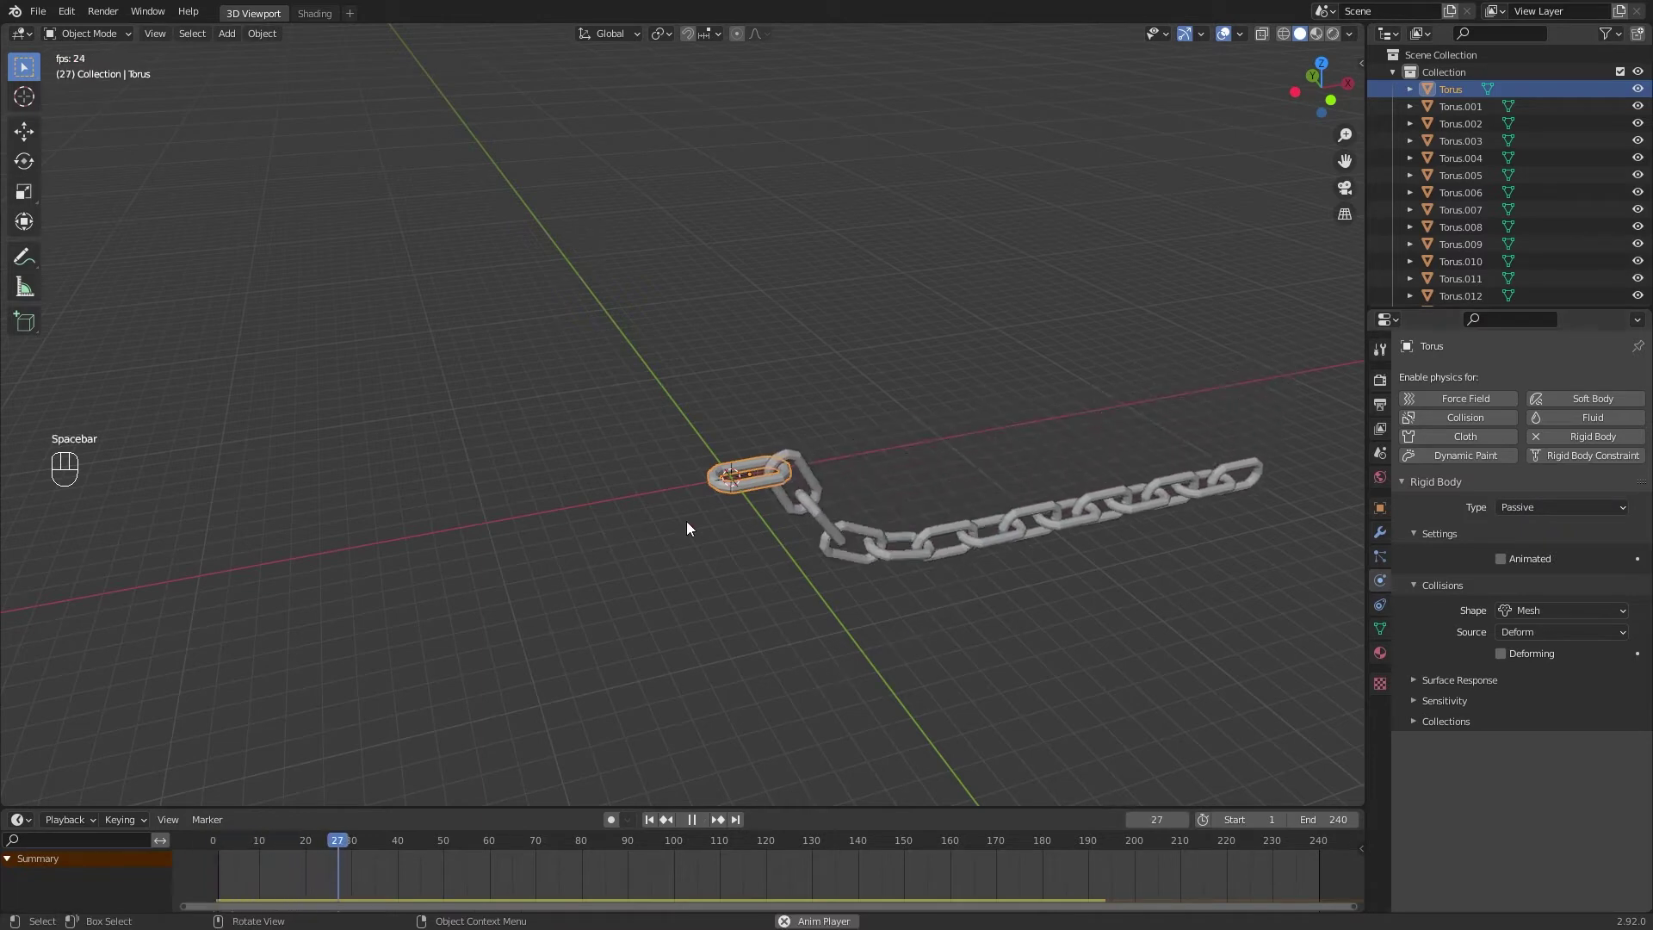
pyautogui.press('space')
pyautogui.click(1536, 507)
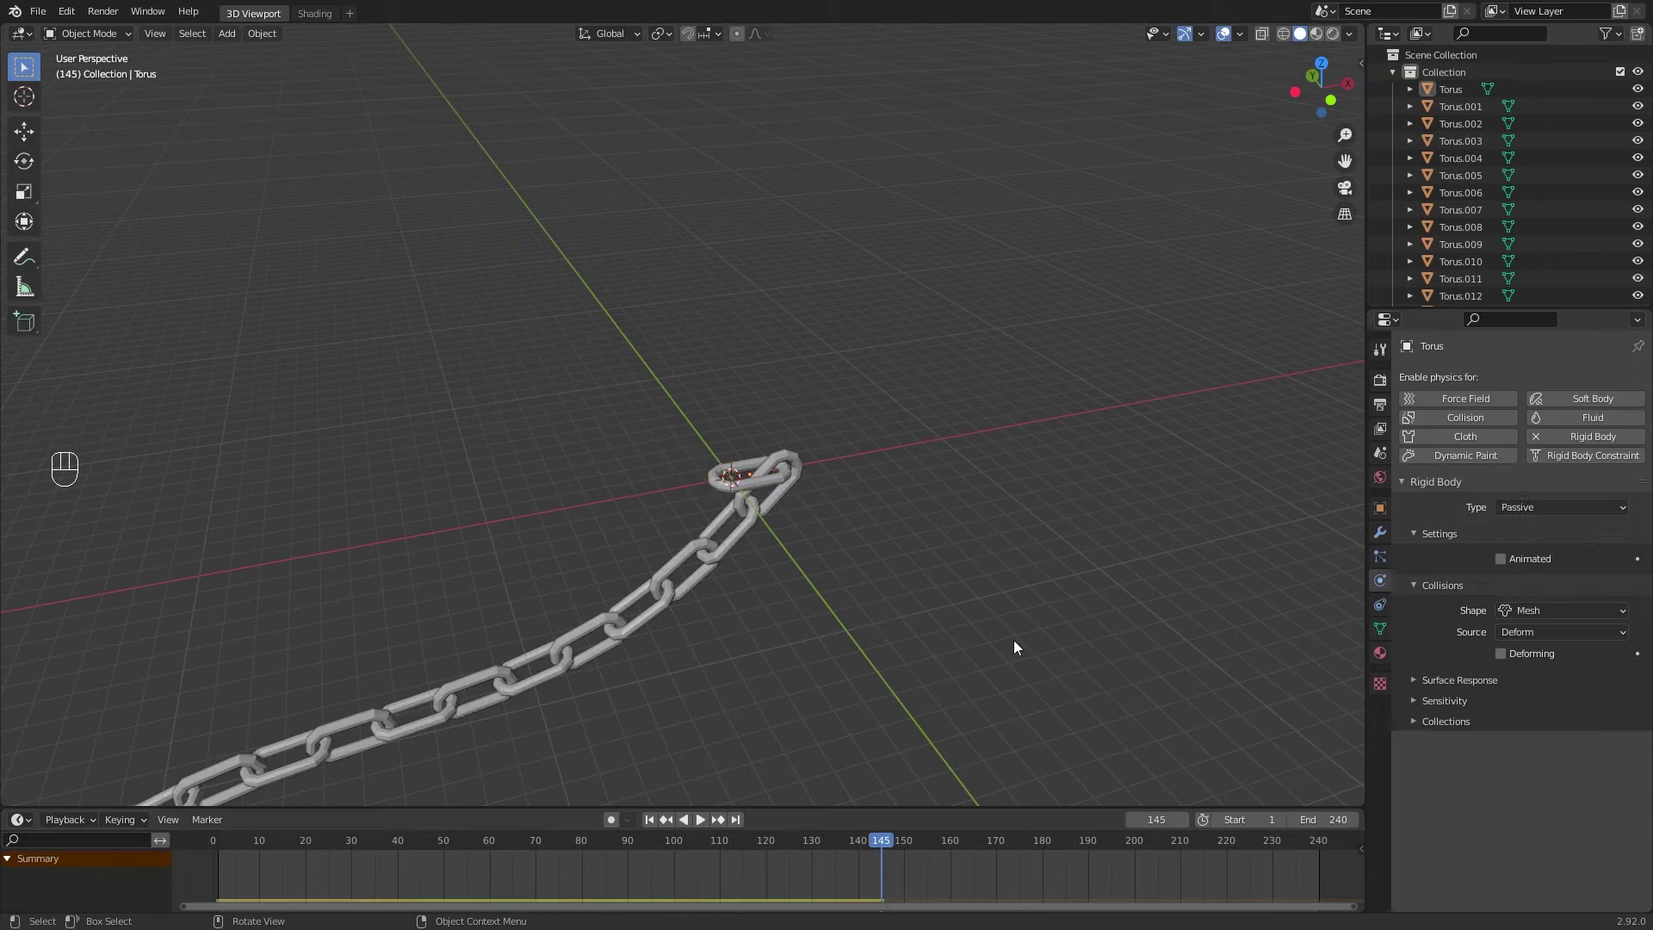
pyautogui.press('space')
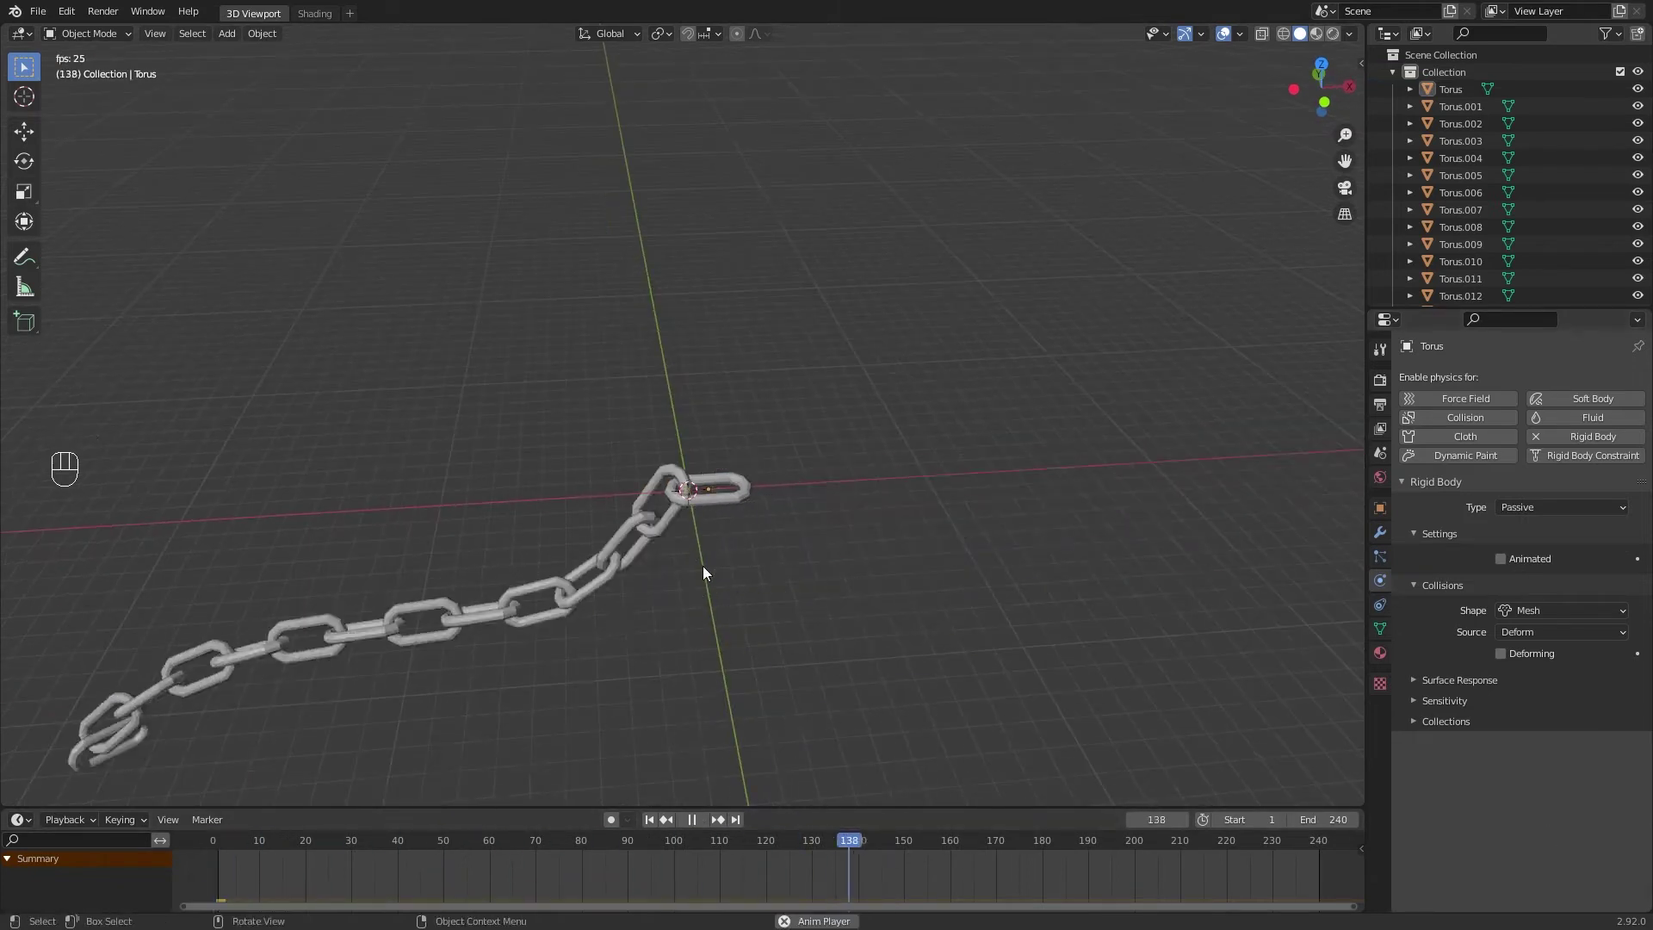
pyautogui.press('space')
pyautogui.click(314, 13)
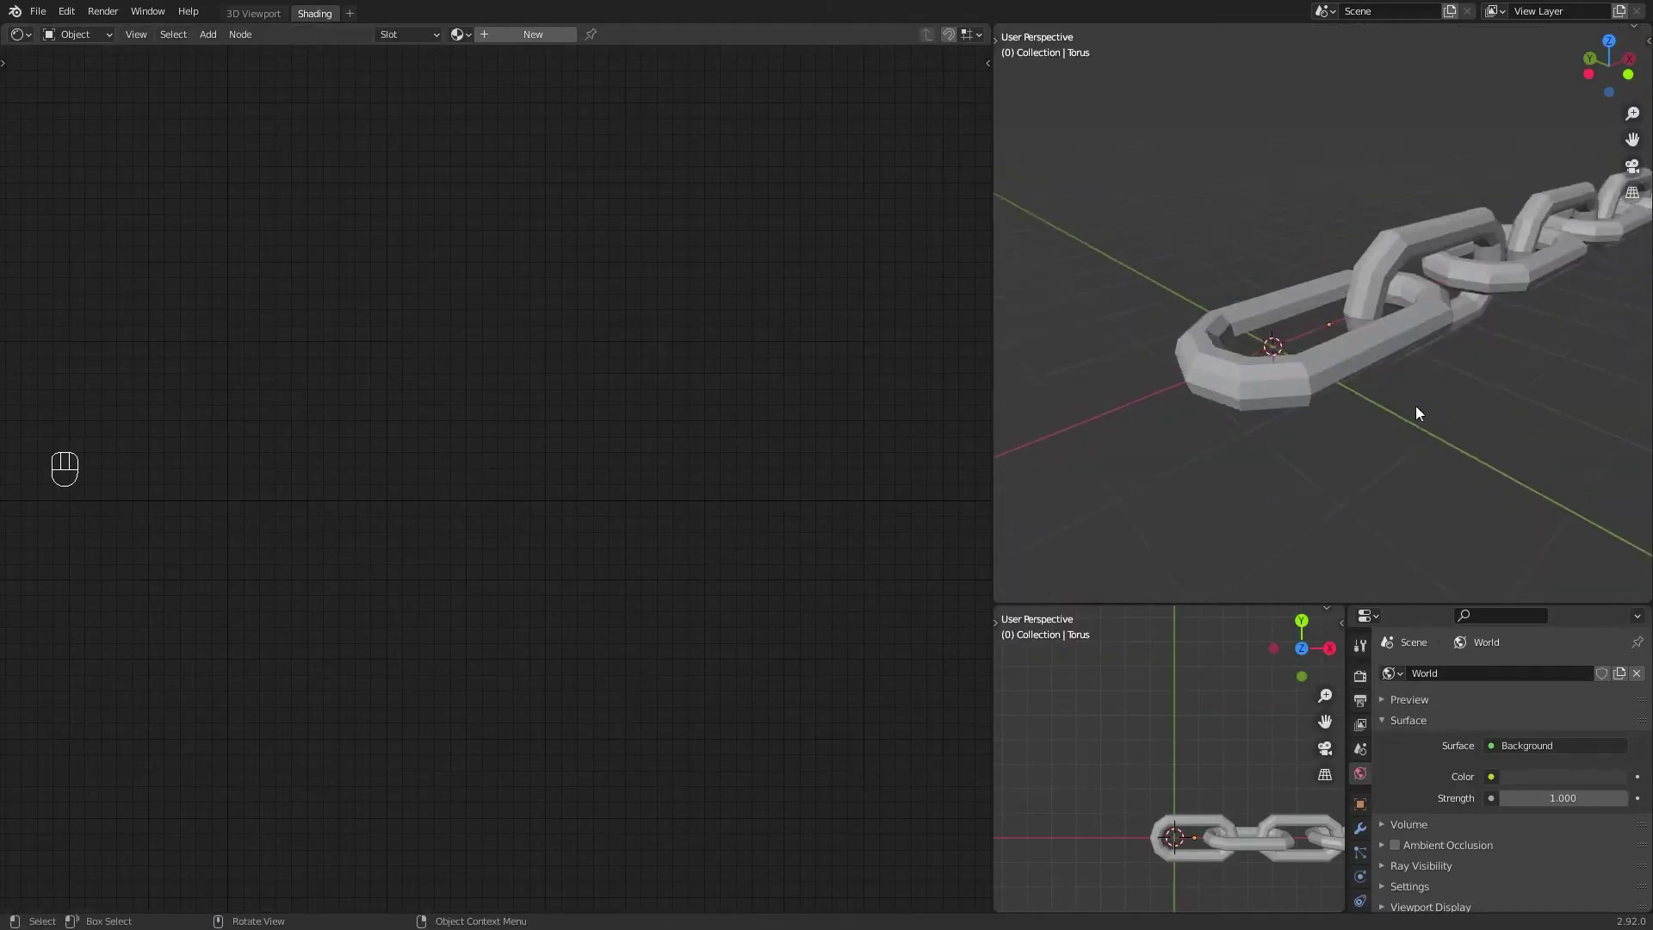
pyautogui.rightClick(1378, 330)
pyautogui.hotkey('ctrl', 'pageup')
# Step: Select all the chain links, apply Shade Smooth, and clear the selection
pyautogui.press('a')
pyautogui.rightClick(843, 480)
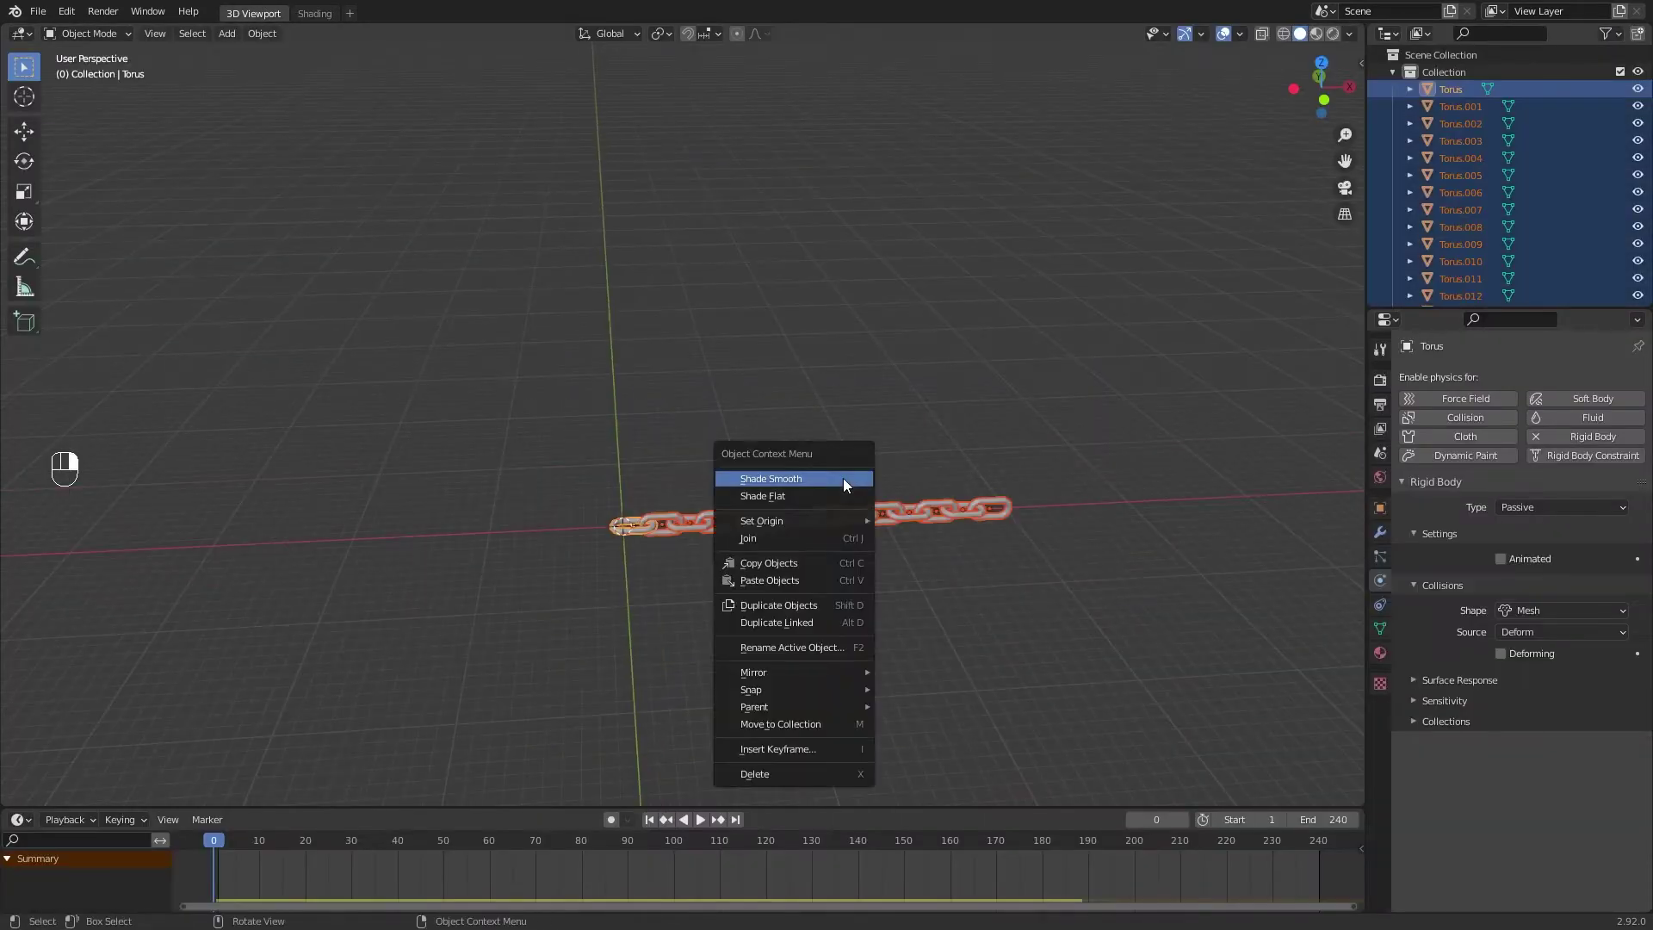
pyautogui.click(844, 478)
pyautogui.scroll(3, 724, 470)
pyautogui.click(794, 553)
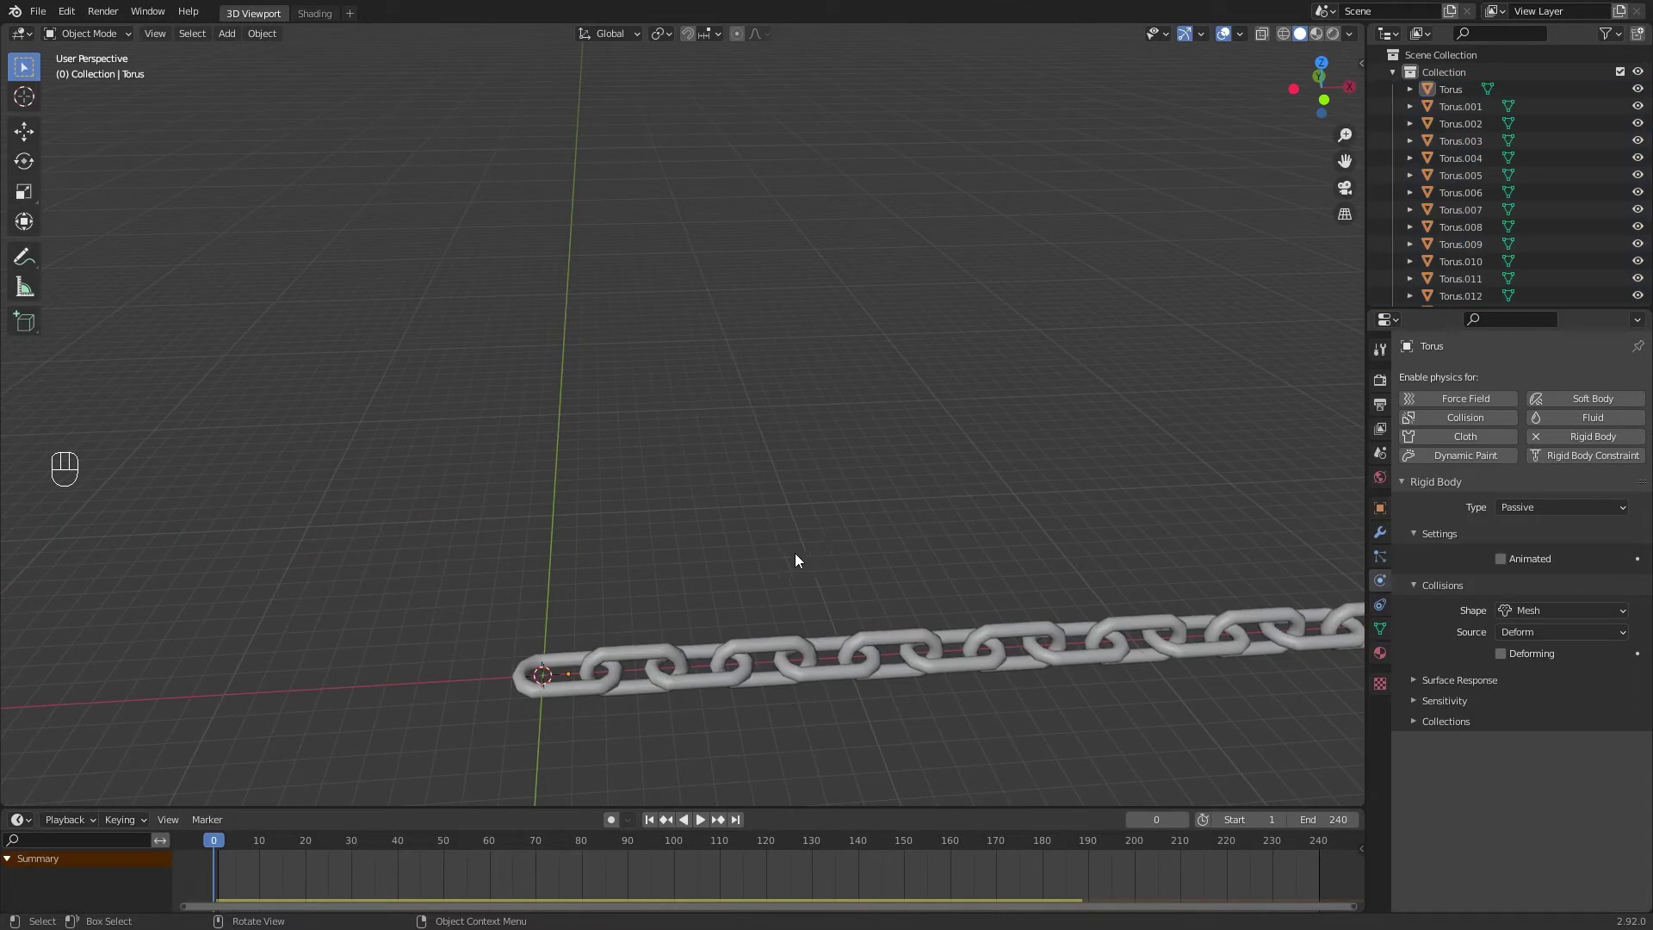
# Step: Add a Subdivision Surface modifier to the first link with viewport level 2 and render level 3
pyautogui.click(576, 687)
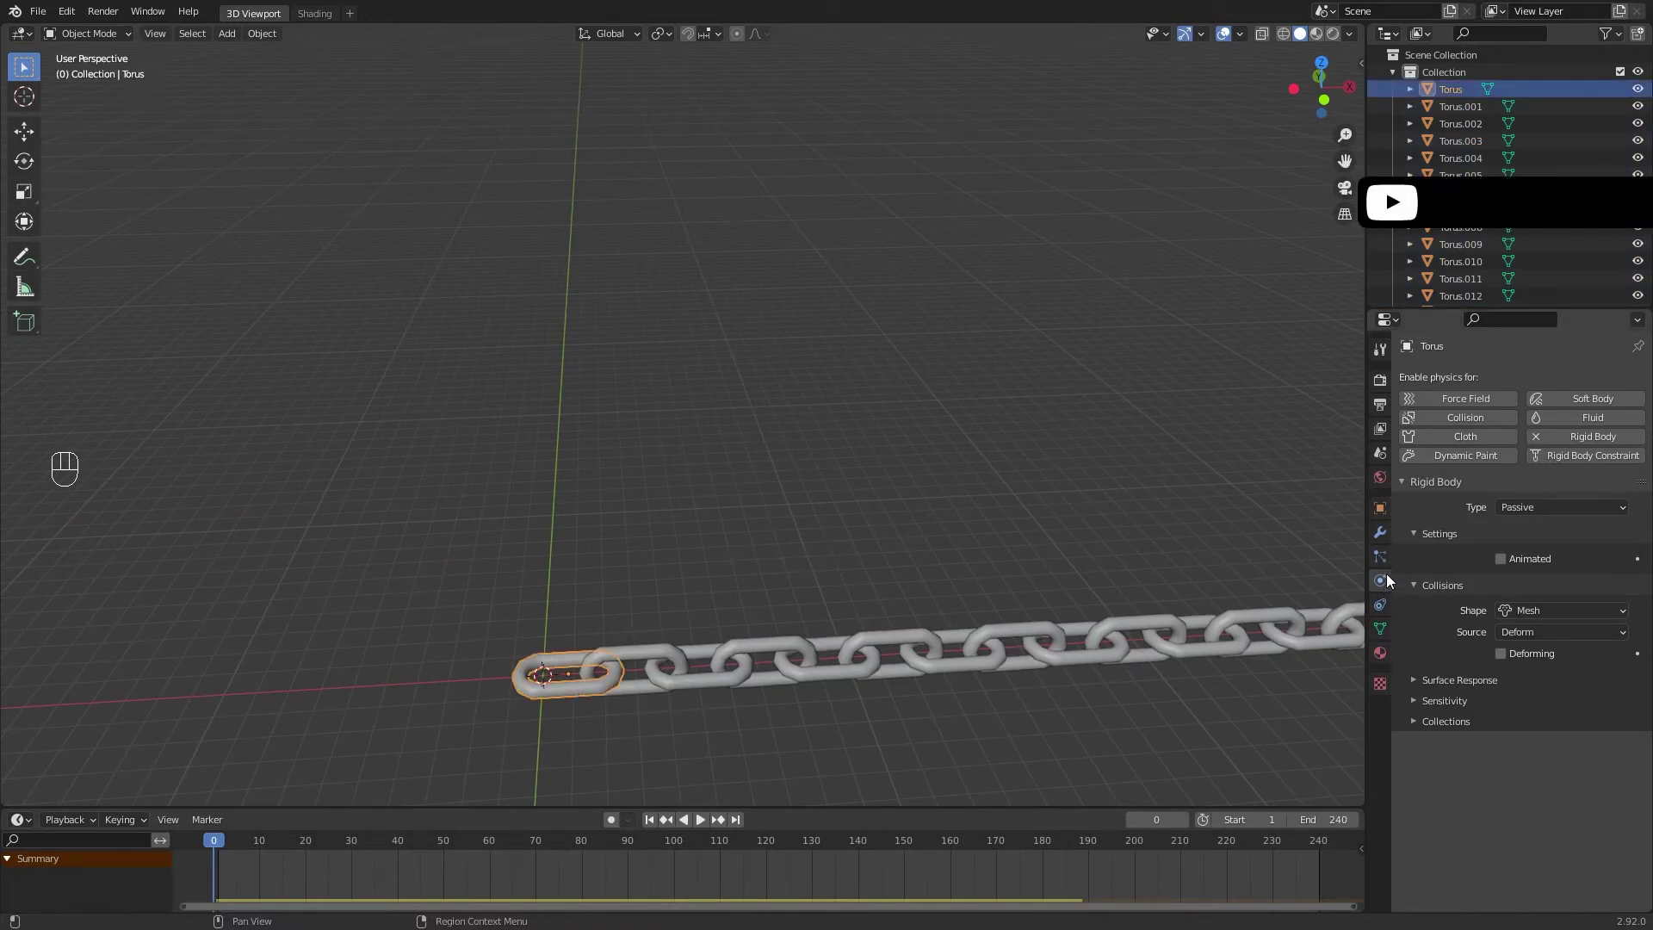
pyautogui.click(1380, 533)
pyautogui.click(1518, 376)
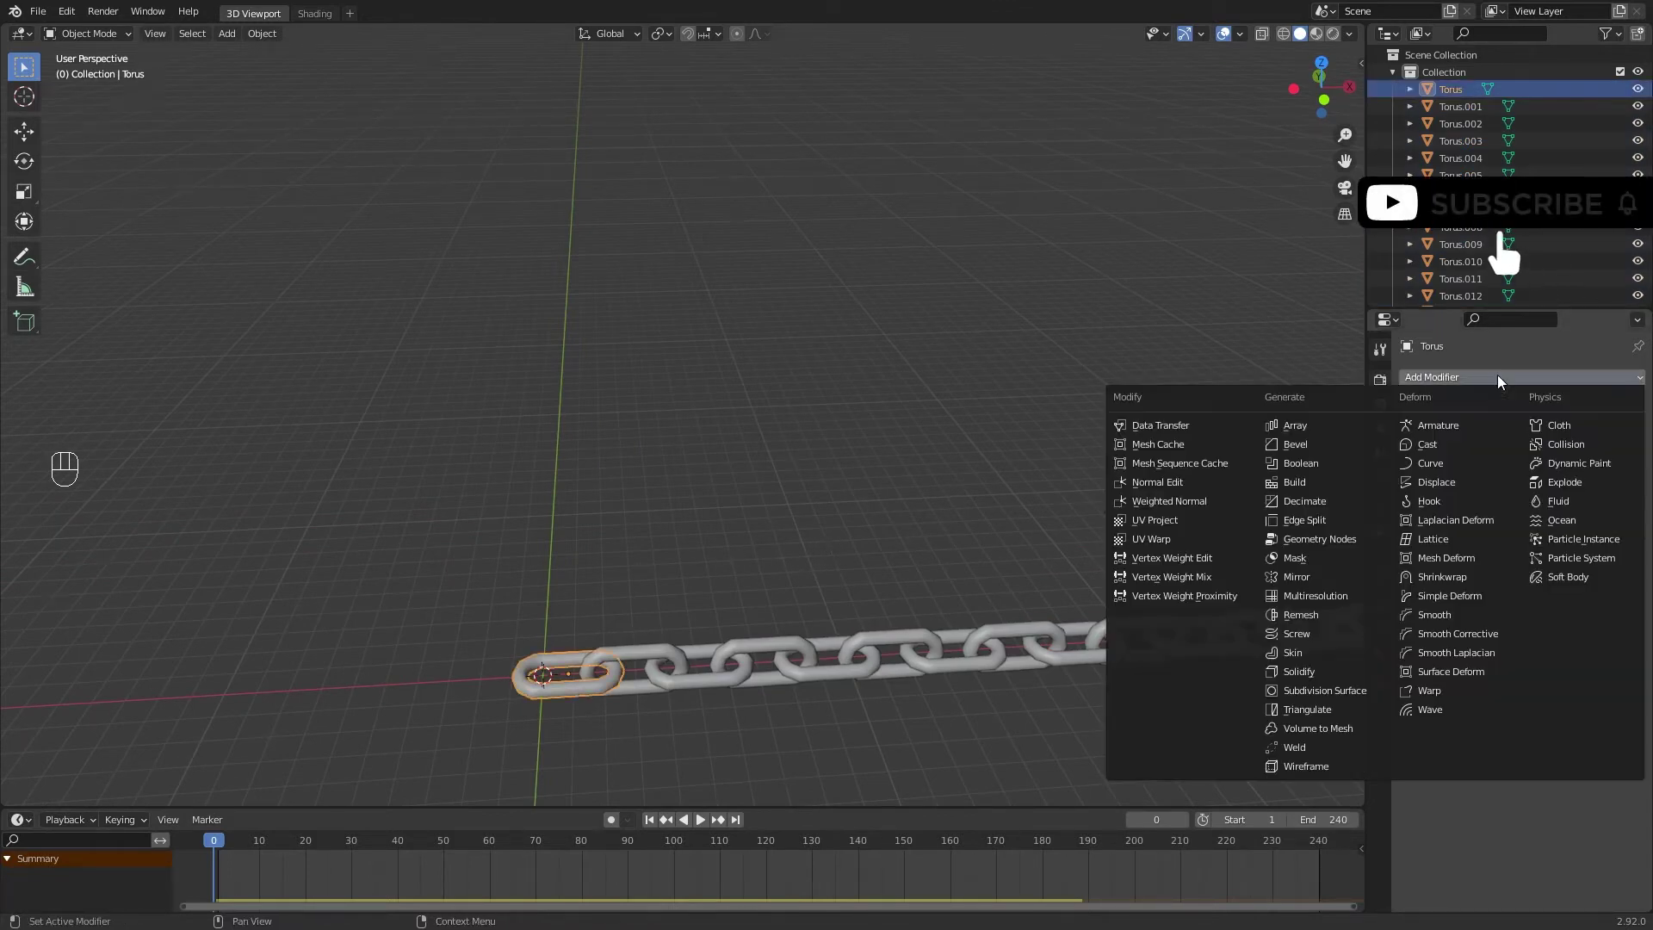
pyautogui.click(1326, 693)
pyautogui.moveTo(896, 654); pyautogui.dragTo(977, 607, button='middle')
pyautogui.click(1619, 470)
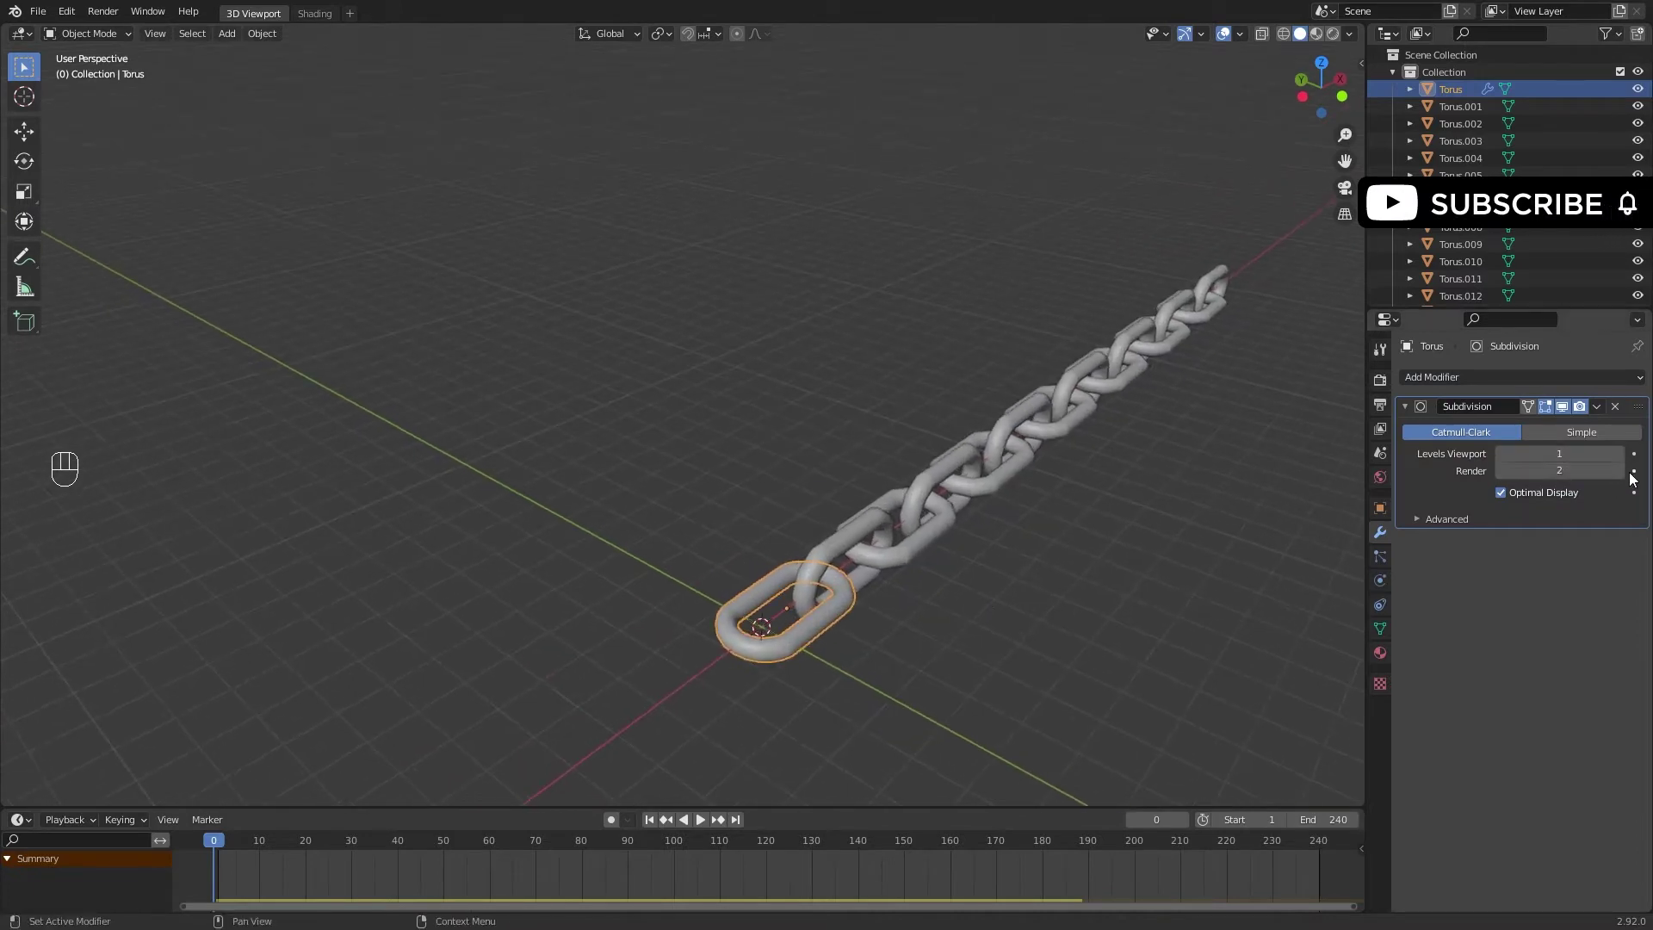
pyautogui.click(1620, 470)
pyautogui.click(1620, 453)
pyautogui.scroll(2, 932, 695)
pyautogui.keyDown('shift'); pyautogui.moveTo(932, 696); pyautogui.dragTo(853, 536, button='middle'); pyautogui.keyUp('shift')
pyautogui.scroll(1, 855, 535)
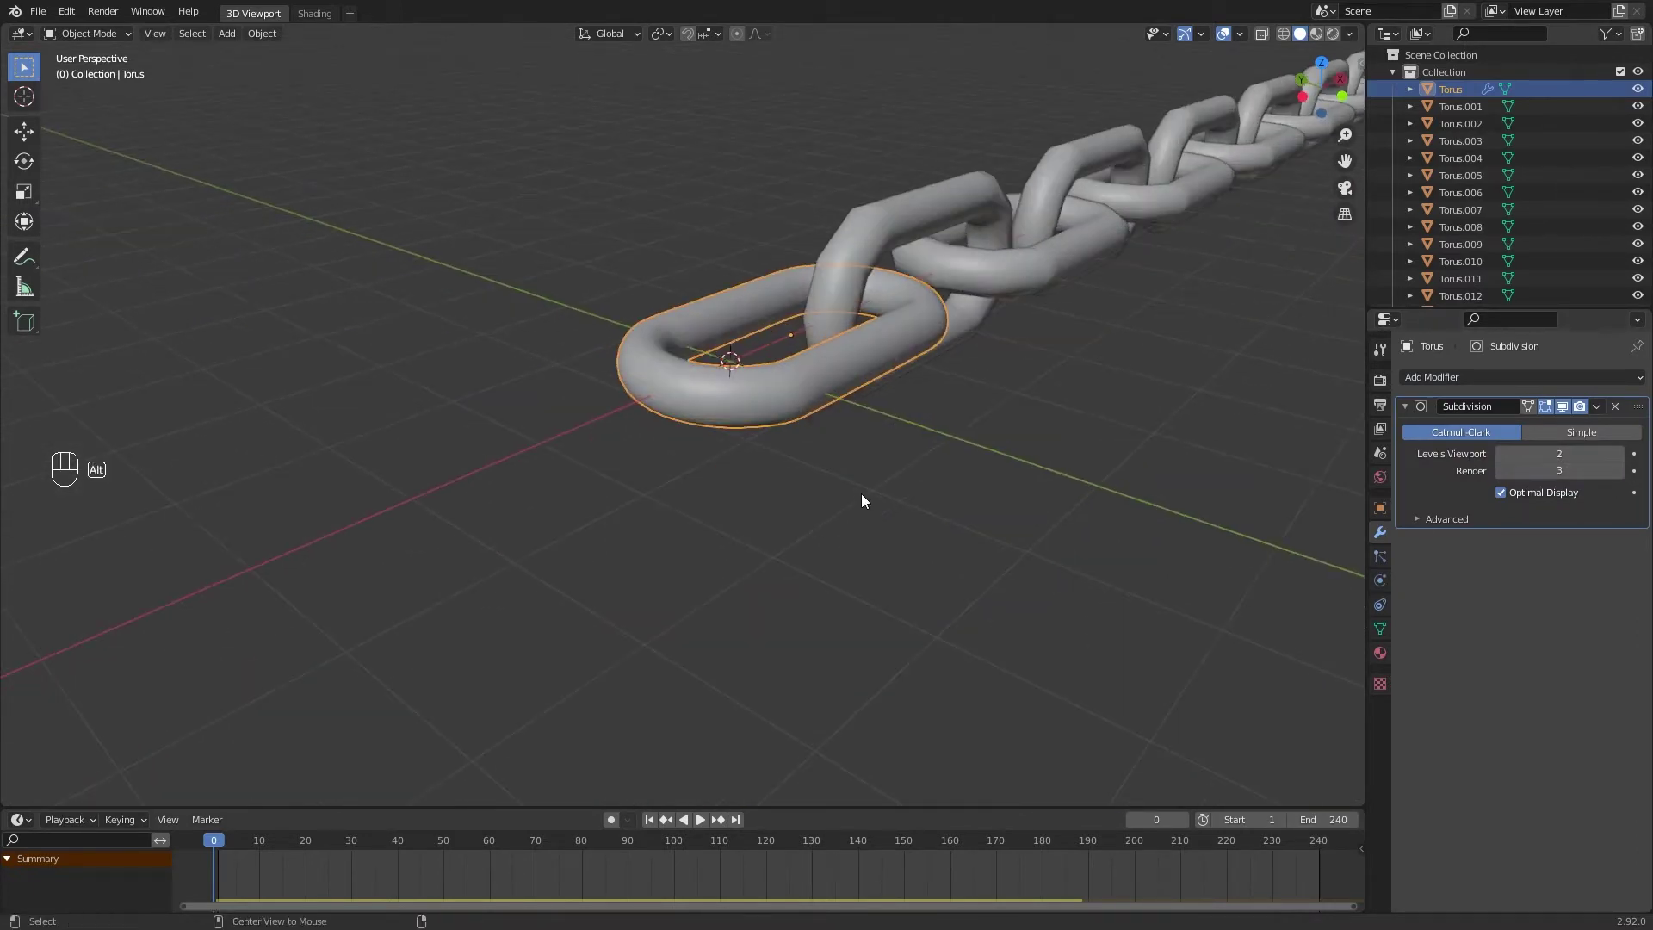
pyautogui.hotkey('alt', 'a')
pyautogui.moveTo(942, 466); pyautogui.dragTo(911, 468, button='middle')
pyautogui.moveTo(708, 466); pyautogui.dragTo(717, 528, button='middle')
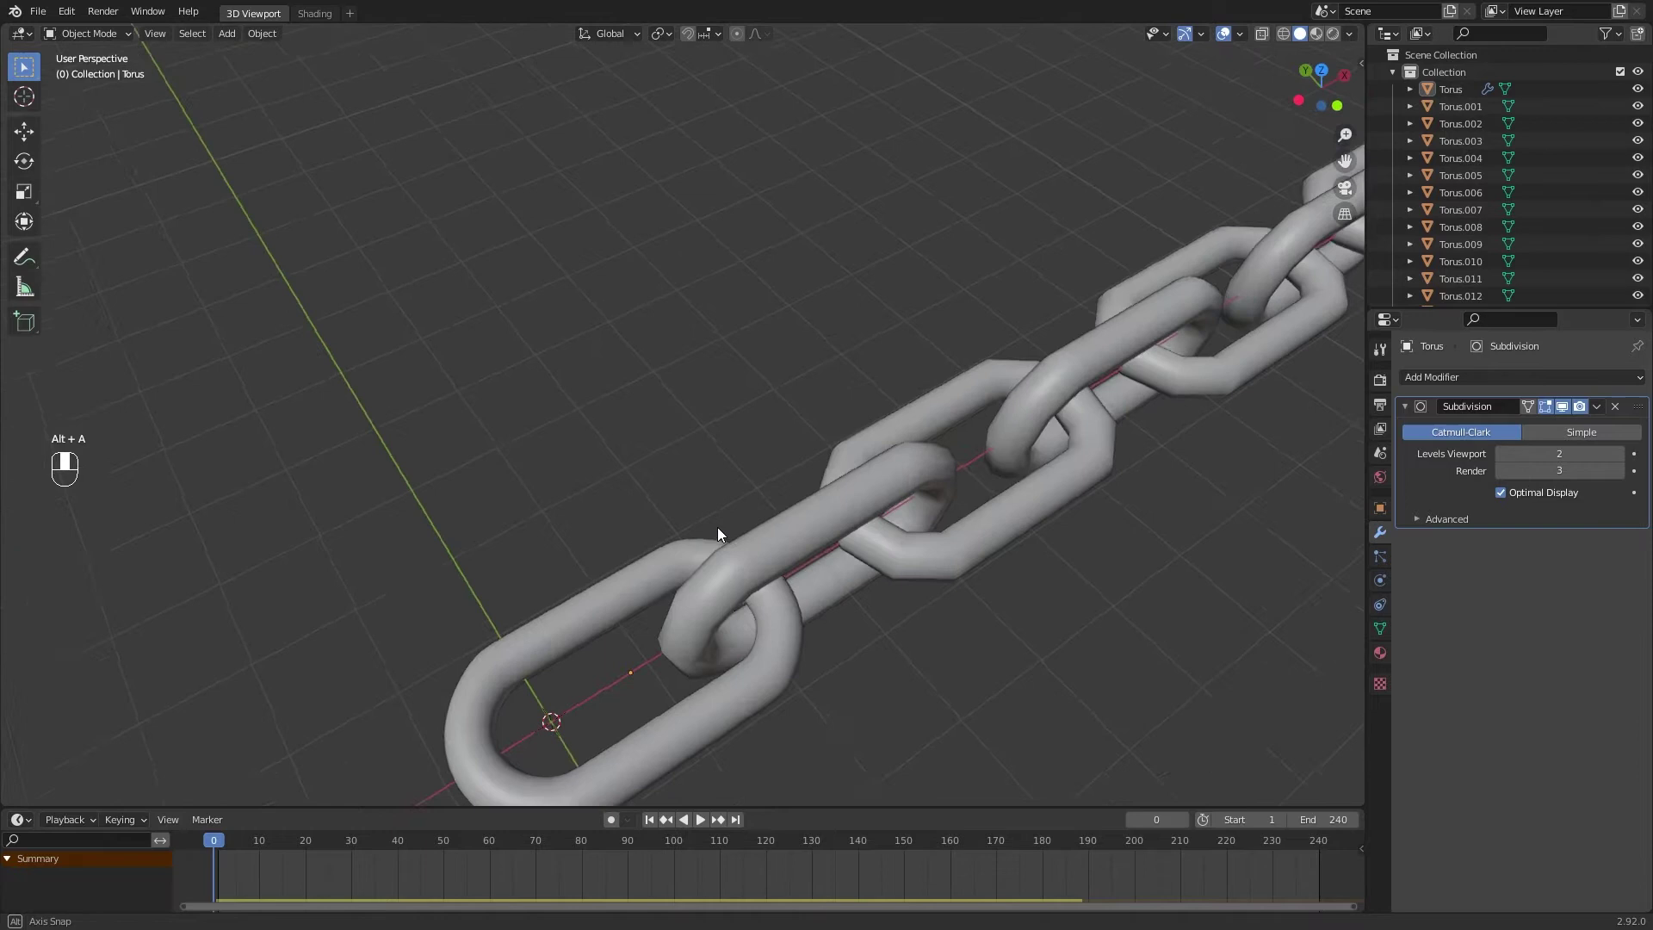
pyautogui.scroll(-3, 718, 533)
# Step: Switch to the Shading workspace and show the main 3D view in Rendered shading
pyautogui.click(314, 13)
pyautogui.moveTo(1253, 786)
pyautogui.mouseDown(button='middle')
pyautogui.moveTo(1161, 730)
pyautogui.moveTo(1241, 827)
pyautogui.mouseUp(button='middle')
pyautogui.press('z')
pyautogui.click(1236, 218)
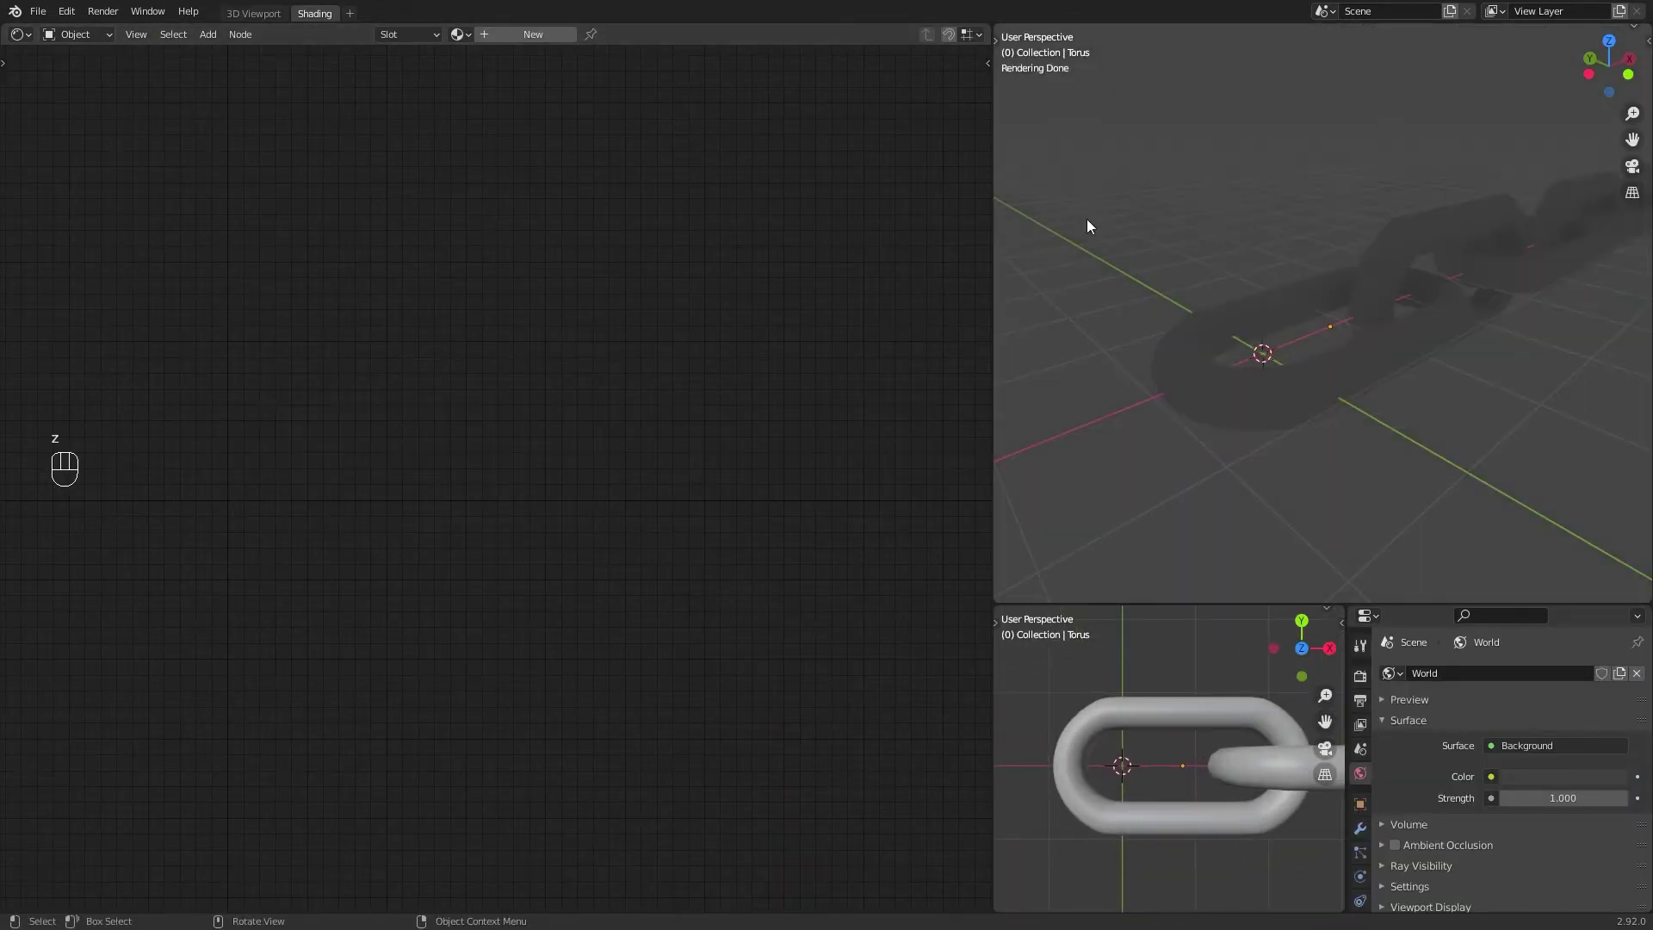
# Step: Show the World nodes and add an Environment Texture with Mapping and Texture Coordinate nodes to the Background color
pyautogui.click(78, 73)
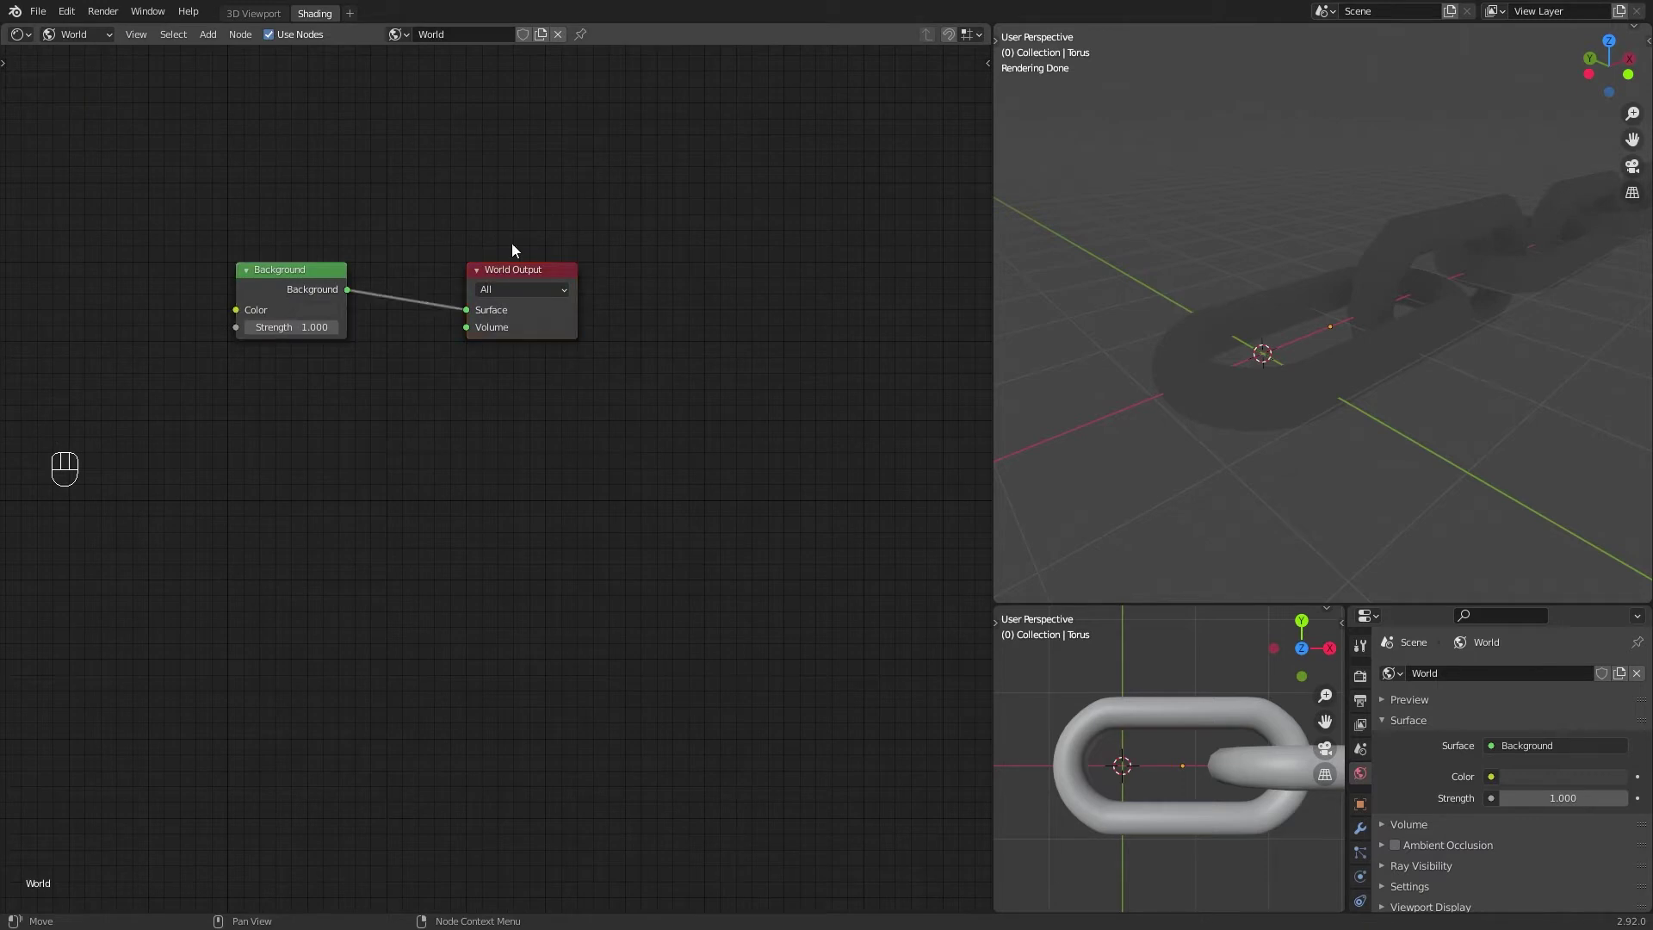
pyautogui.moveTo(511, 243); pyautogui.dragTo(694, 334, button='middle')
pyautogui.hotkey('ctrl', 't')
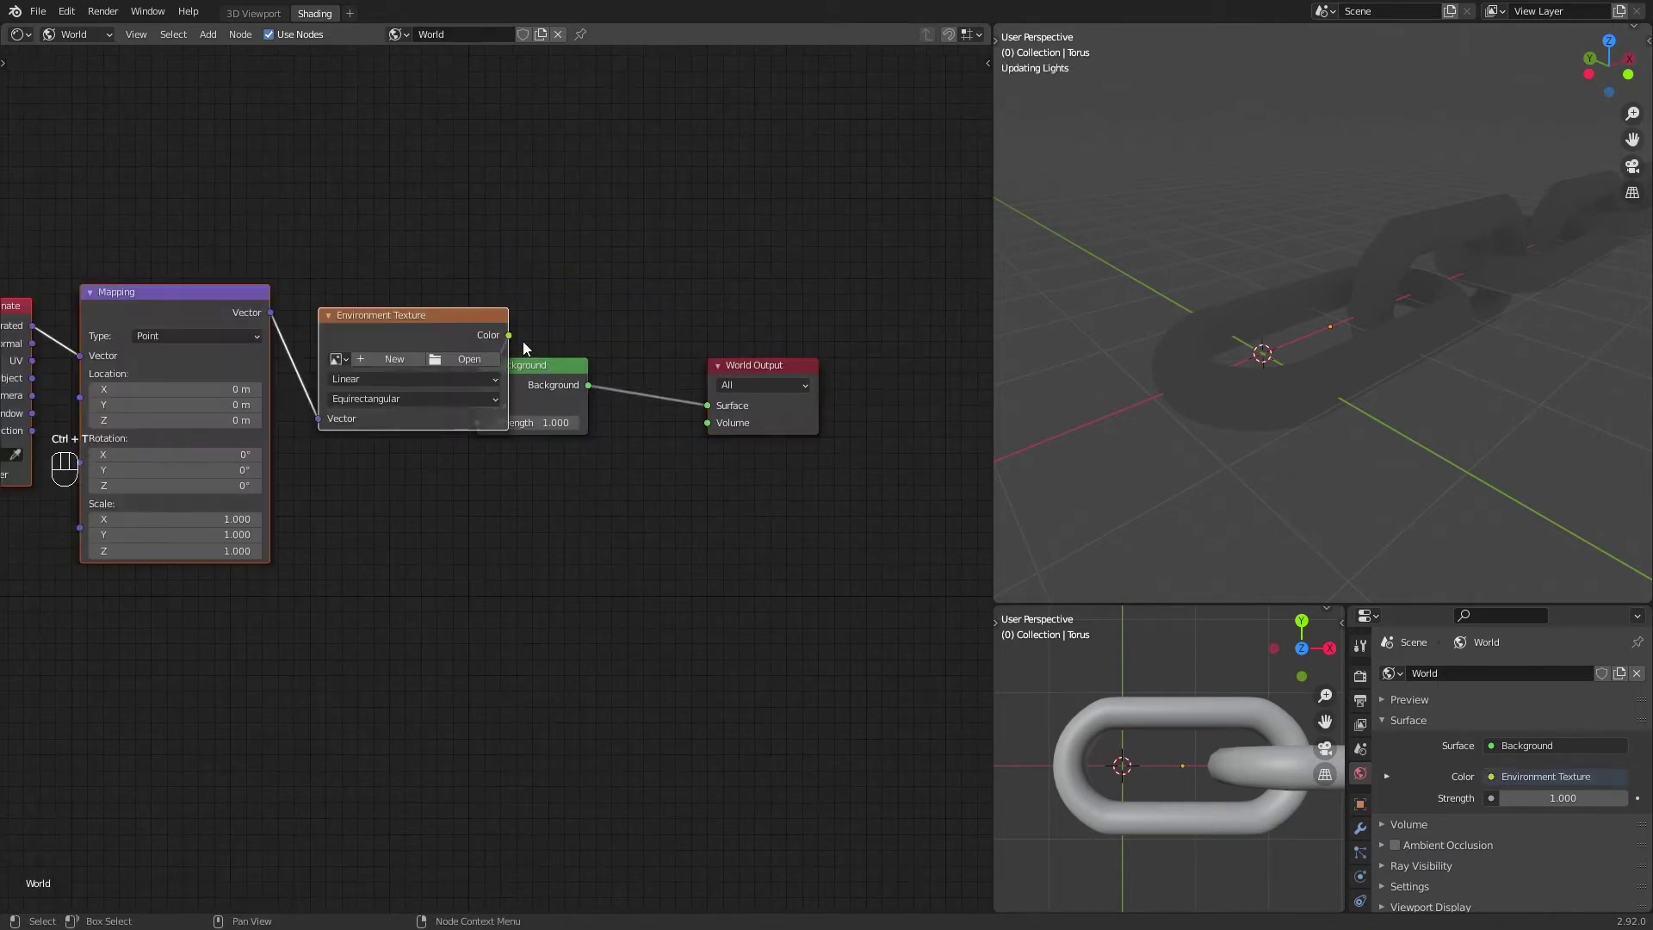
# Step: Move the texture nodes clear of the Background node and load peppermint_powerplant_4k.hdr as the environment image
pyautogui.moveTo(394, 337); pyautogui.dragTo(591, 447, button='middle')
pyautogui.scroll(-2, 592, 446)
pyautogui.moveTo(186, 304); pyautogui.dragTo(530, 675)
pyautogui.press('g')
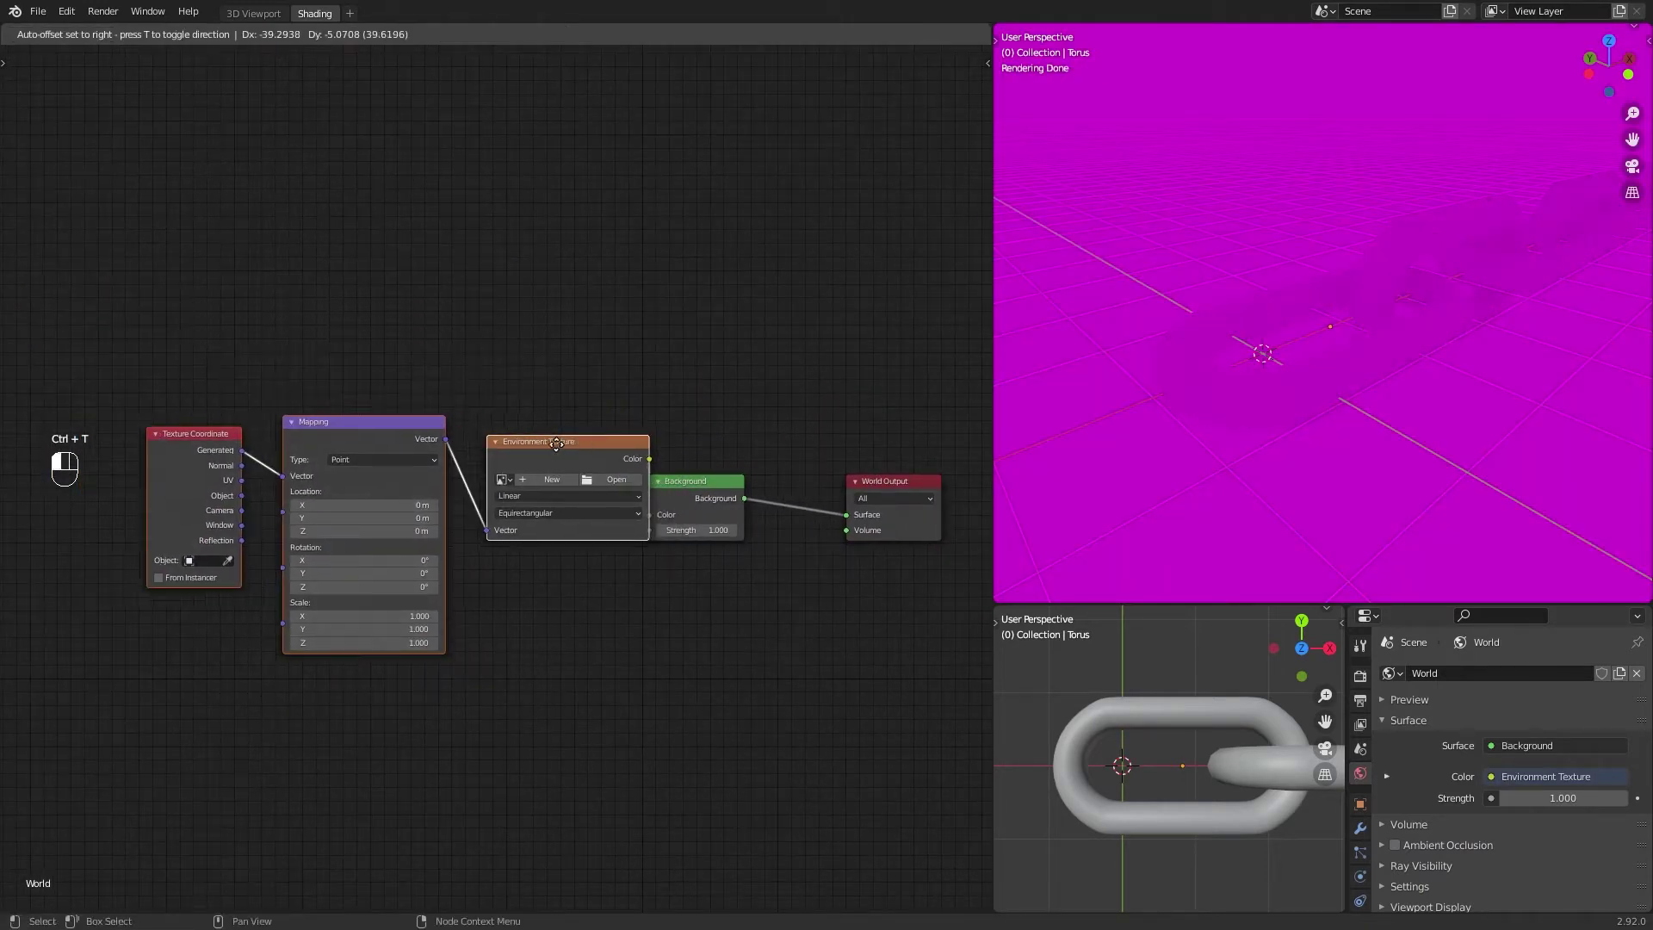
pyautogui.click(419, 684)
pyautogui.click(462, 483)
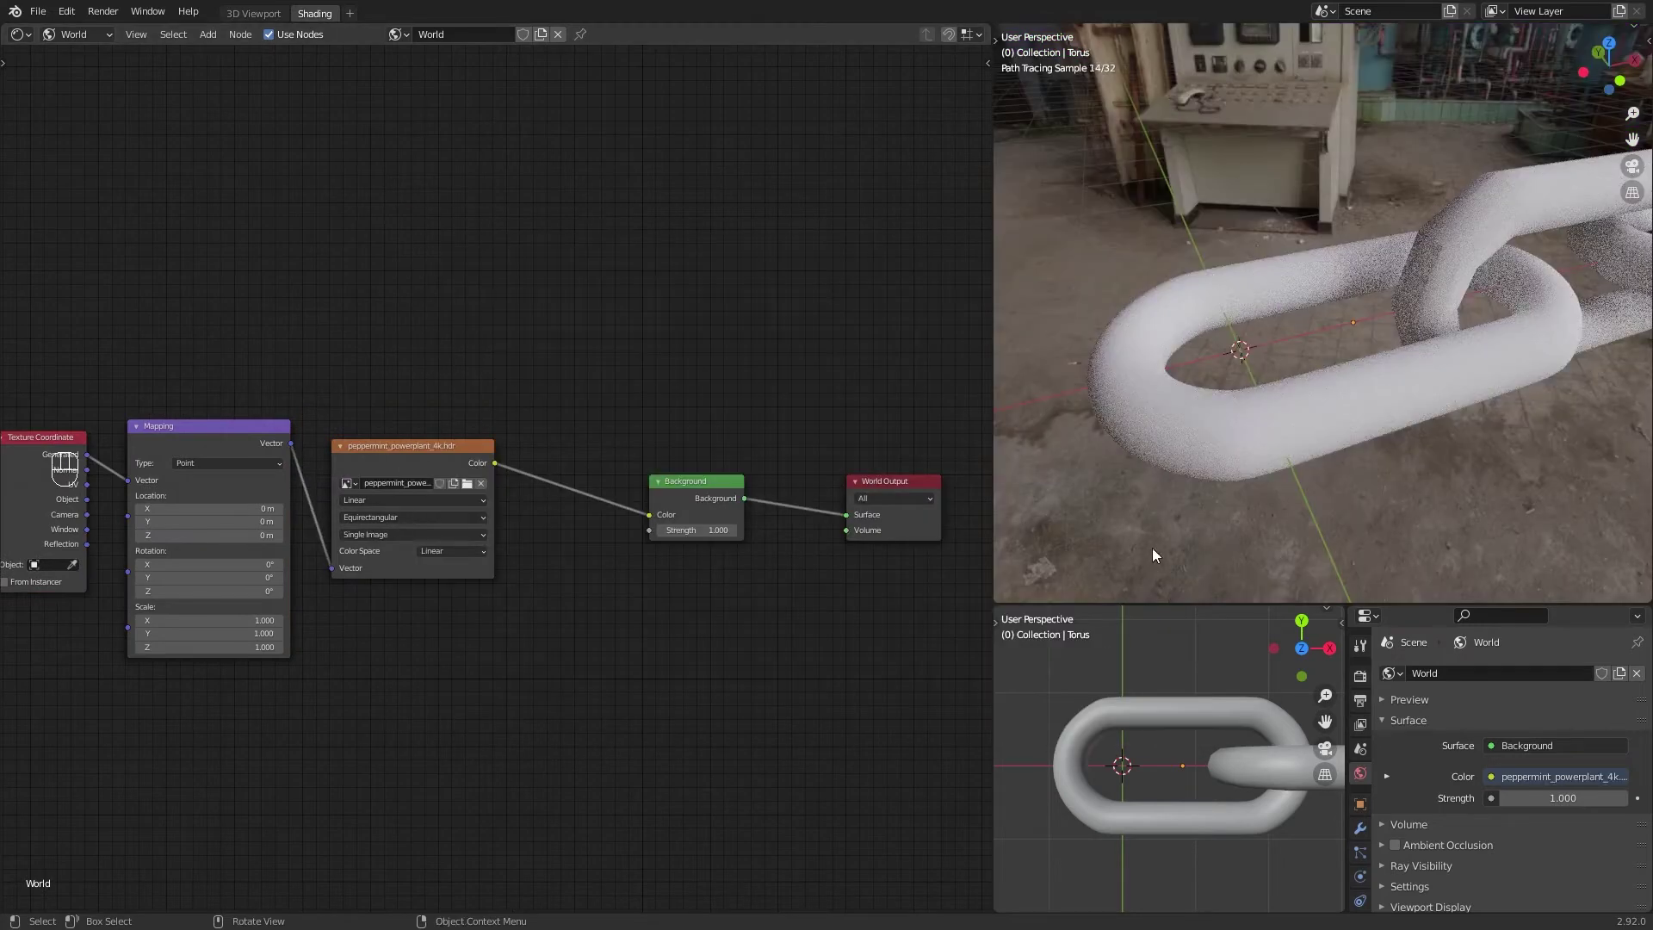
pyautogui.moveTo(1152, 548); pyautogui.dragTo(1248, 497, button='middle')
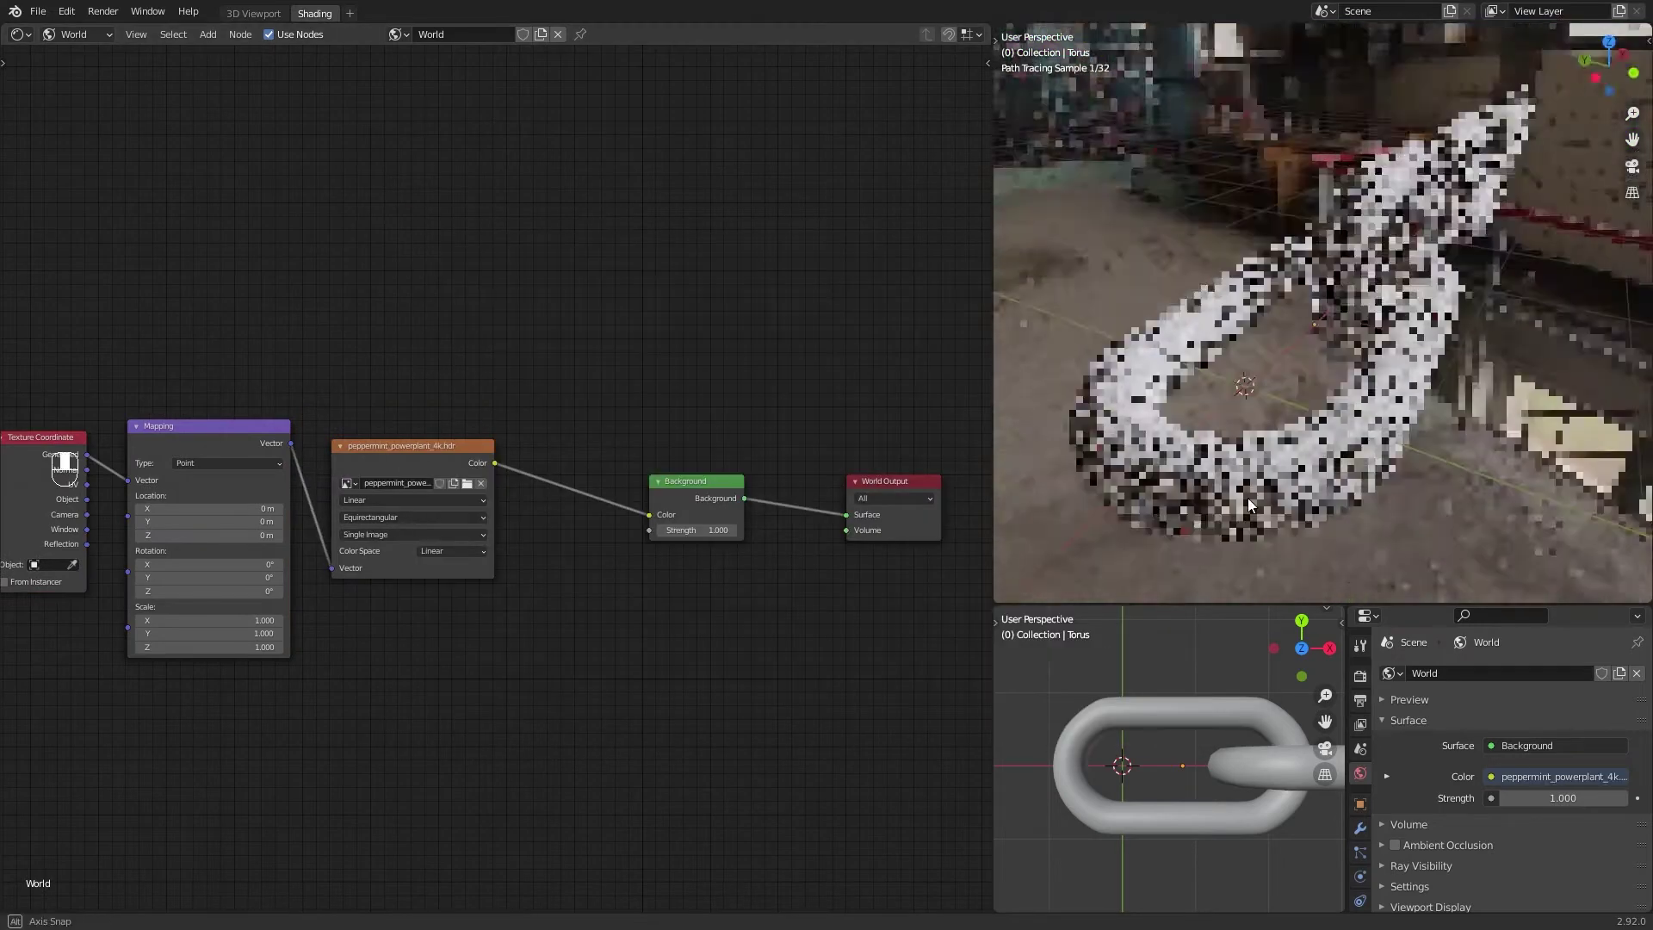
# Step: Return the node editor to Object shading and create a new material for the first link
pyautogui.click(100, 53)
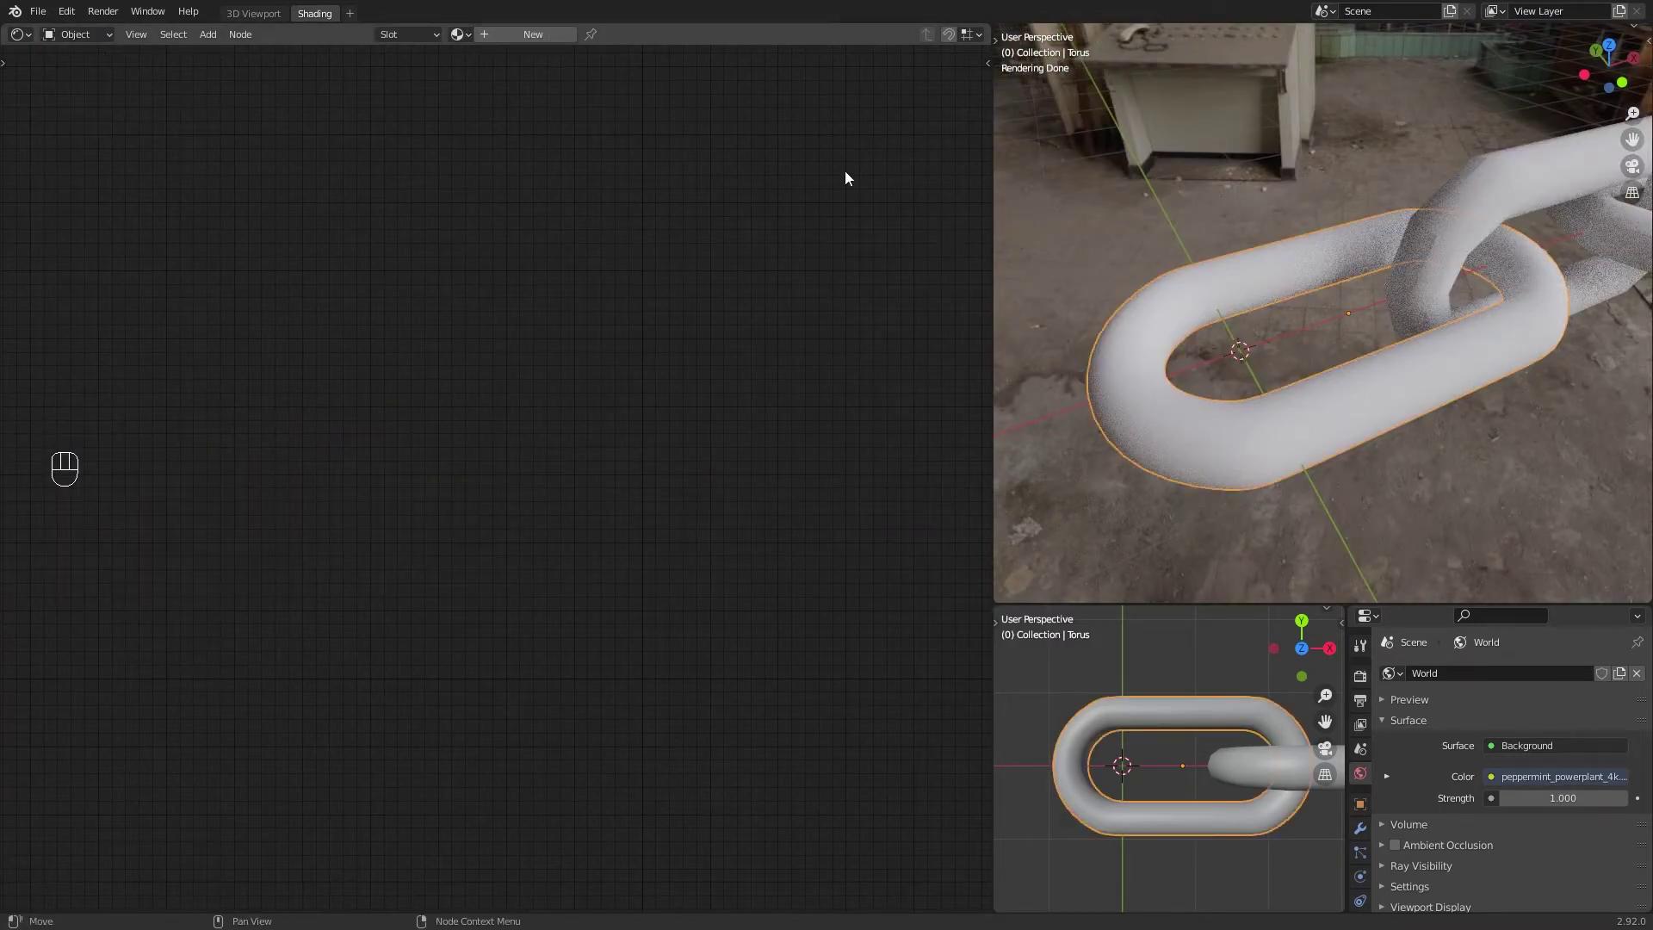
pyautogui.click(525, 36)
pyautogui.moveTo(680, 427); pyautogui.dragTo(745, 354, button='middle')
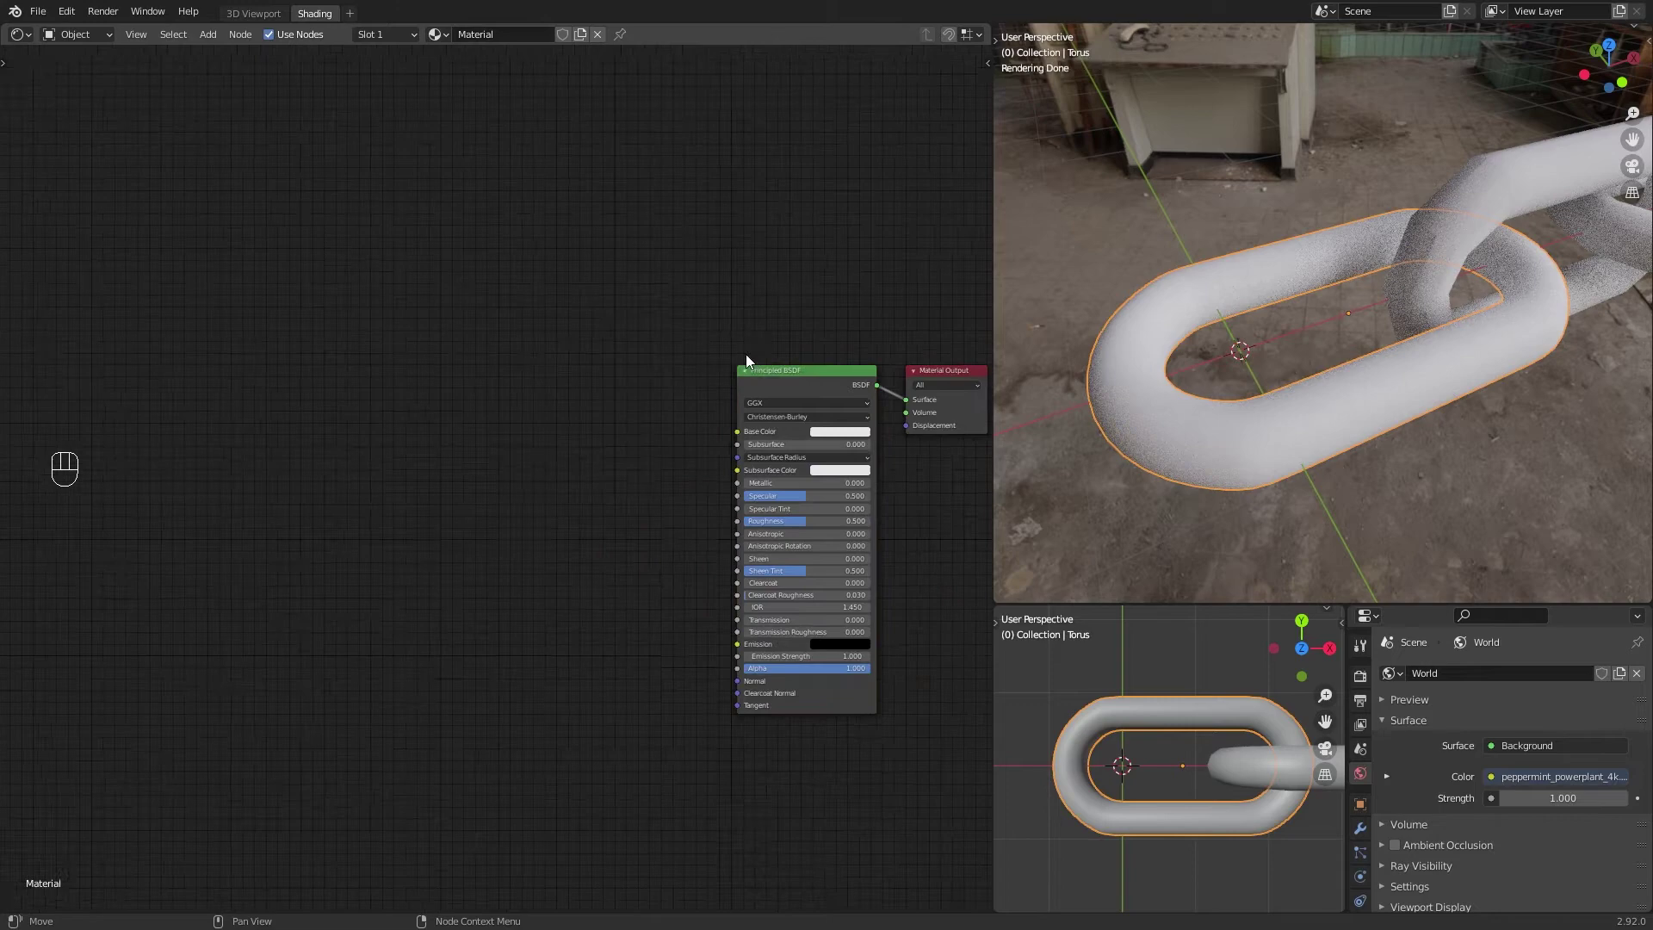
# Step: Add a Noise Texture node and connect its Color output to the Principled BSDF's Base Color
pyautogui.hotkey('shift', 'a')
pyautogui.click(720, 364)
pyautogui.write('no')
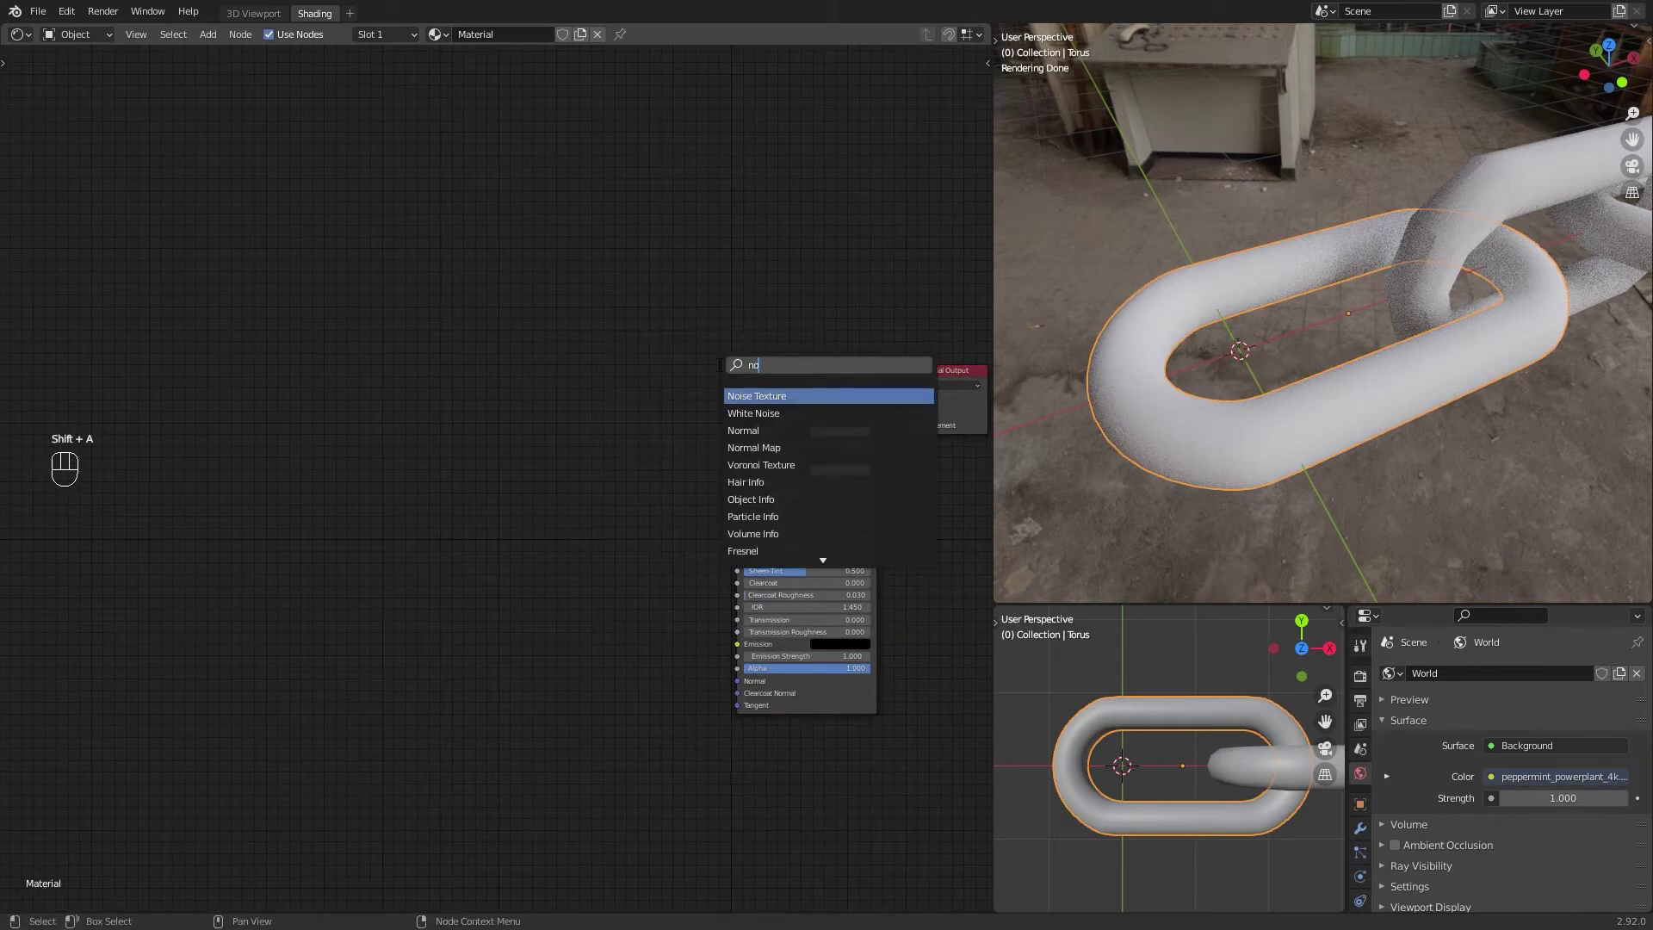
pyautogui.click(779, 396)
pyautogui.click(557, 431)
pyautogui.moveTo(544, 436); pyautogui.dragTo(501, 498)
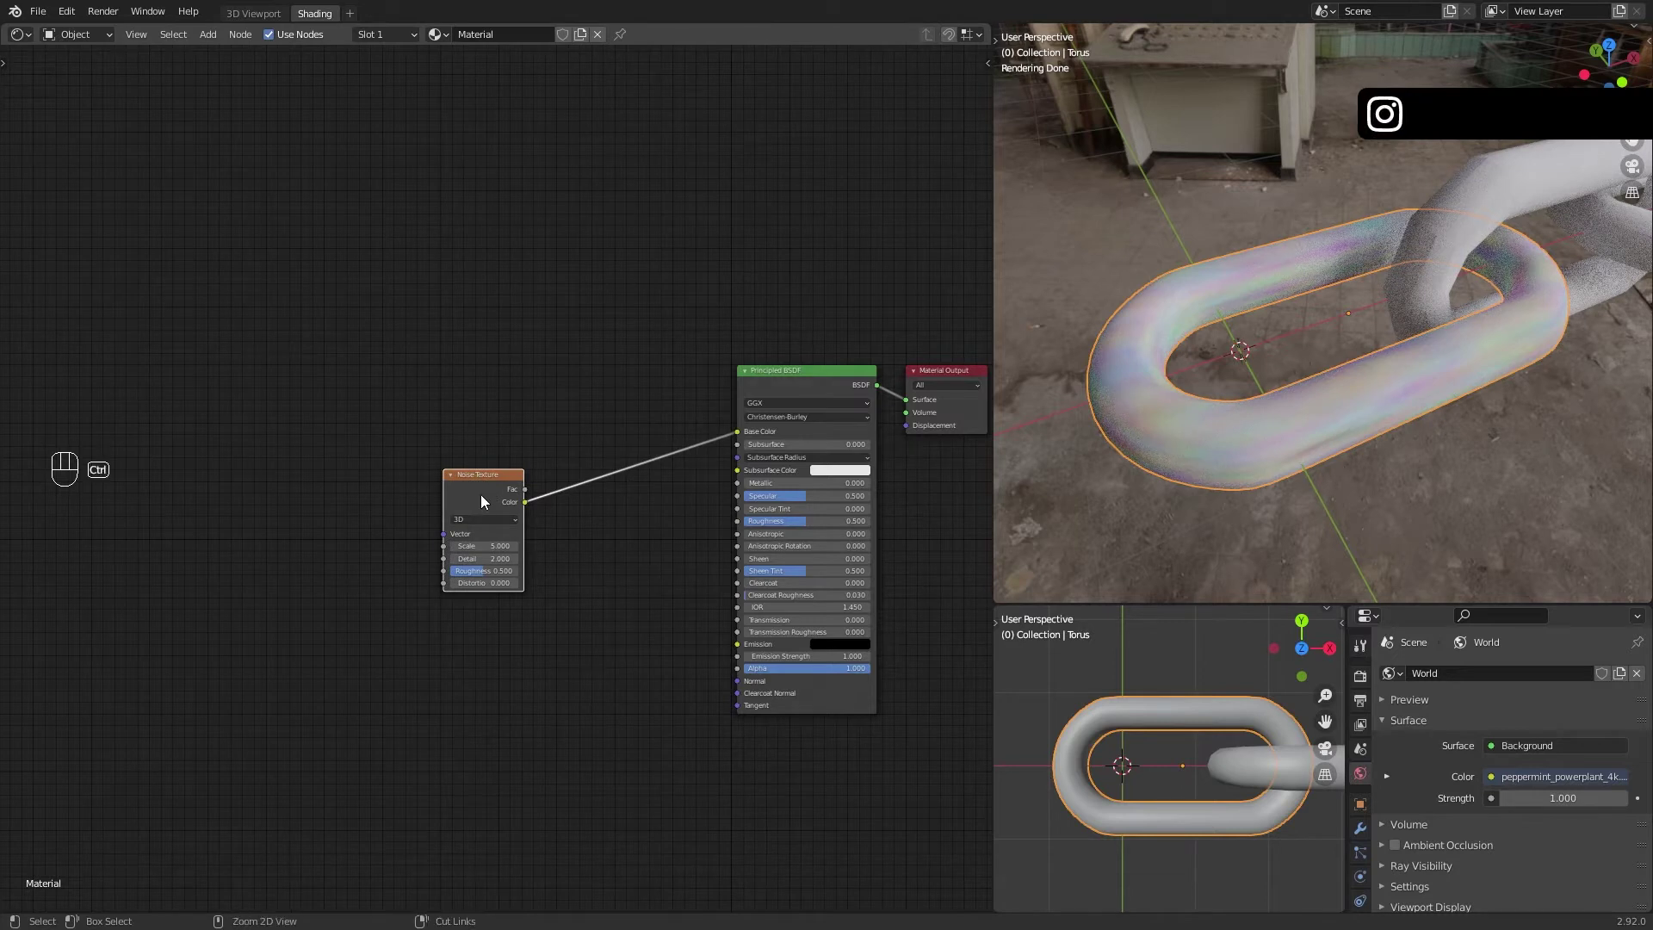
# Step: Add Mapping and Texture Coordinate nodes to the Noise Texture and link the Reflection output to the Mapping vector
pyautogui.hotkey('ctrl', 't')
pyautogui.moveTo(457, 461); pyautogui.dragTo(667, 431, button='middle')
pyautogui.moveTo(424, 534); pyautogui.dragTo(491, 511)
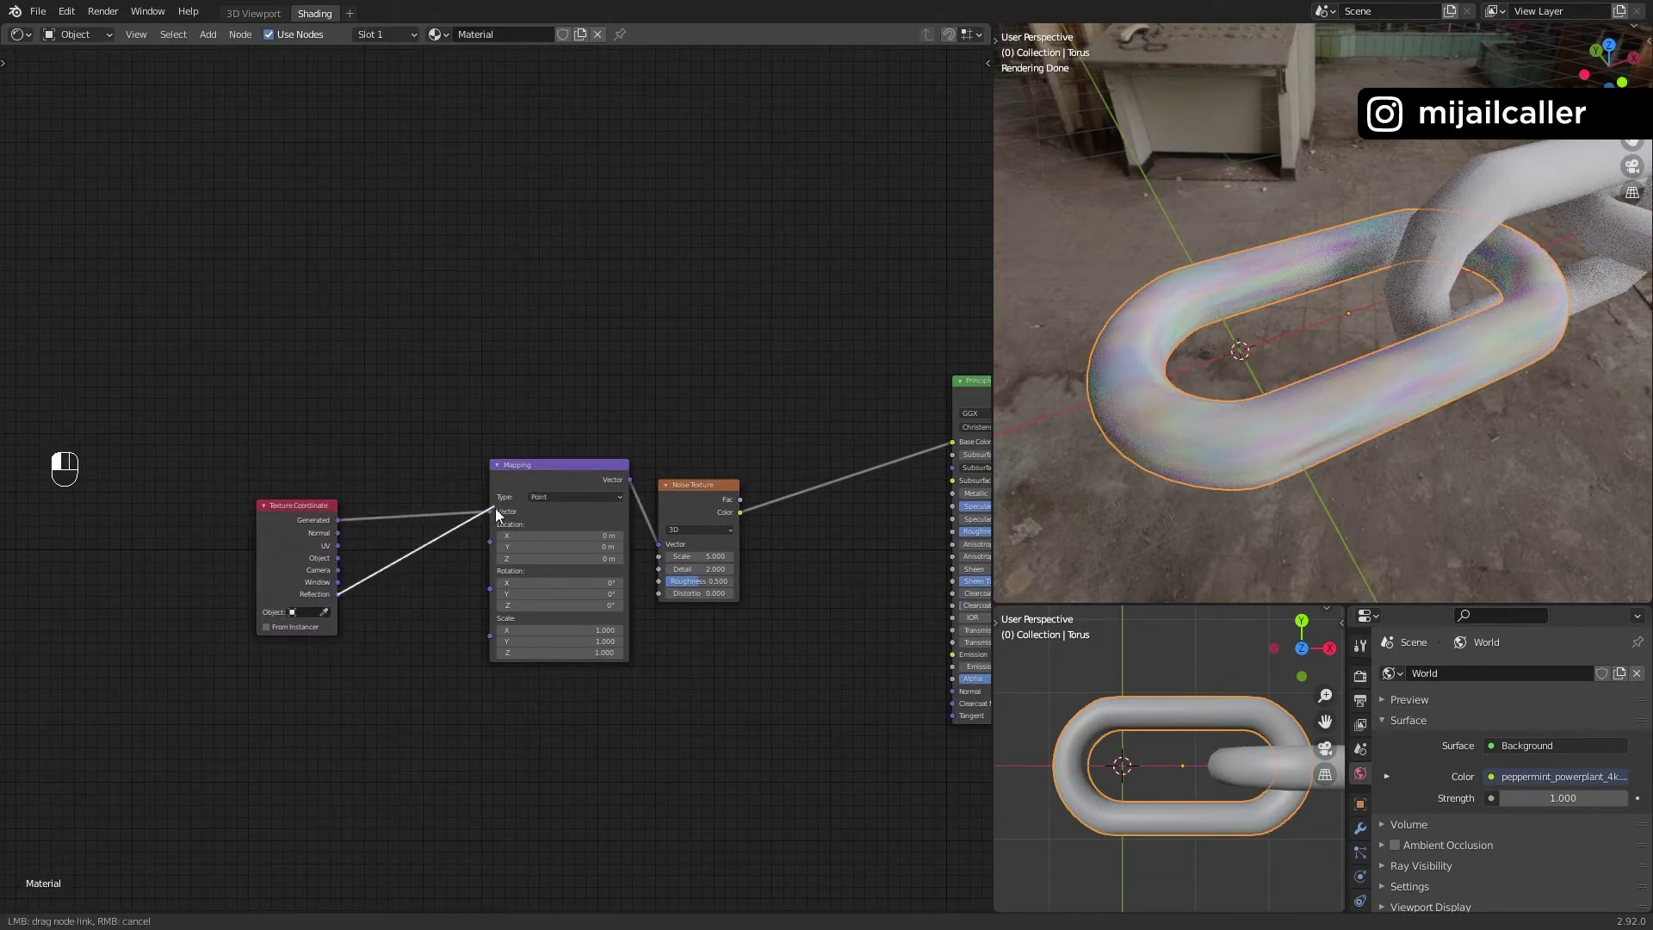
# Step: Space the Noise Texture node away from the Mapping node and set its scale to 0.8
pyautogui.scroll(1, 456, 542)
pyautogui.moveTo(590, 546); pyautogui.dragTo(407, 527, button='middle')
pyautogui.scroll(-3, 464, 499)
pyautogui.scroll(2, 617, 551)
pyautogui.moveTo(568, 514); pyautogui.dragTo(706, 446)
pyautogui.scroll(1, 759, 530)
pyautogui.moveTo(759, 530); pyautogui.dragTo(639, 537, button='middle')
pyautogui.moveTo(580, 513); pyautogui.dragTo(262, 513)
pyautogui.moveTo(591, 513); pyautogui.dragTo(547, 513)
pyautogui.moveTo(656, 507); pyautogui.dragTo(594, 536, button='middle')
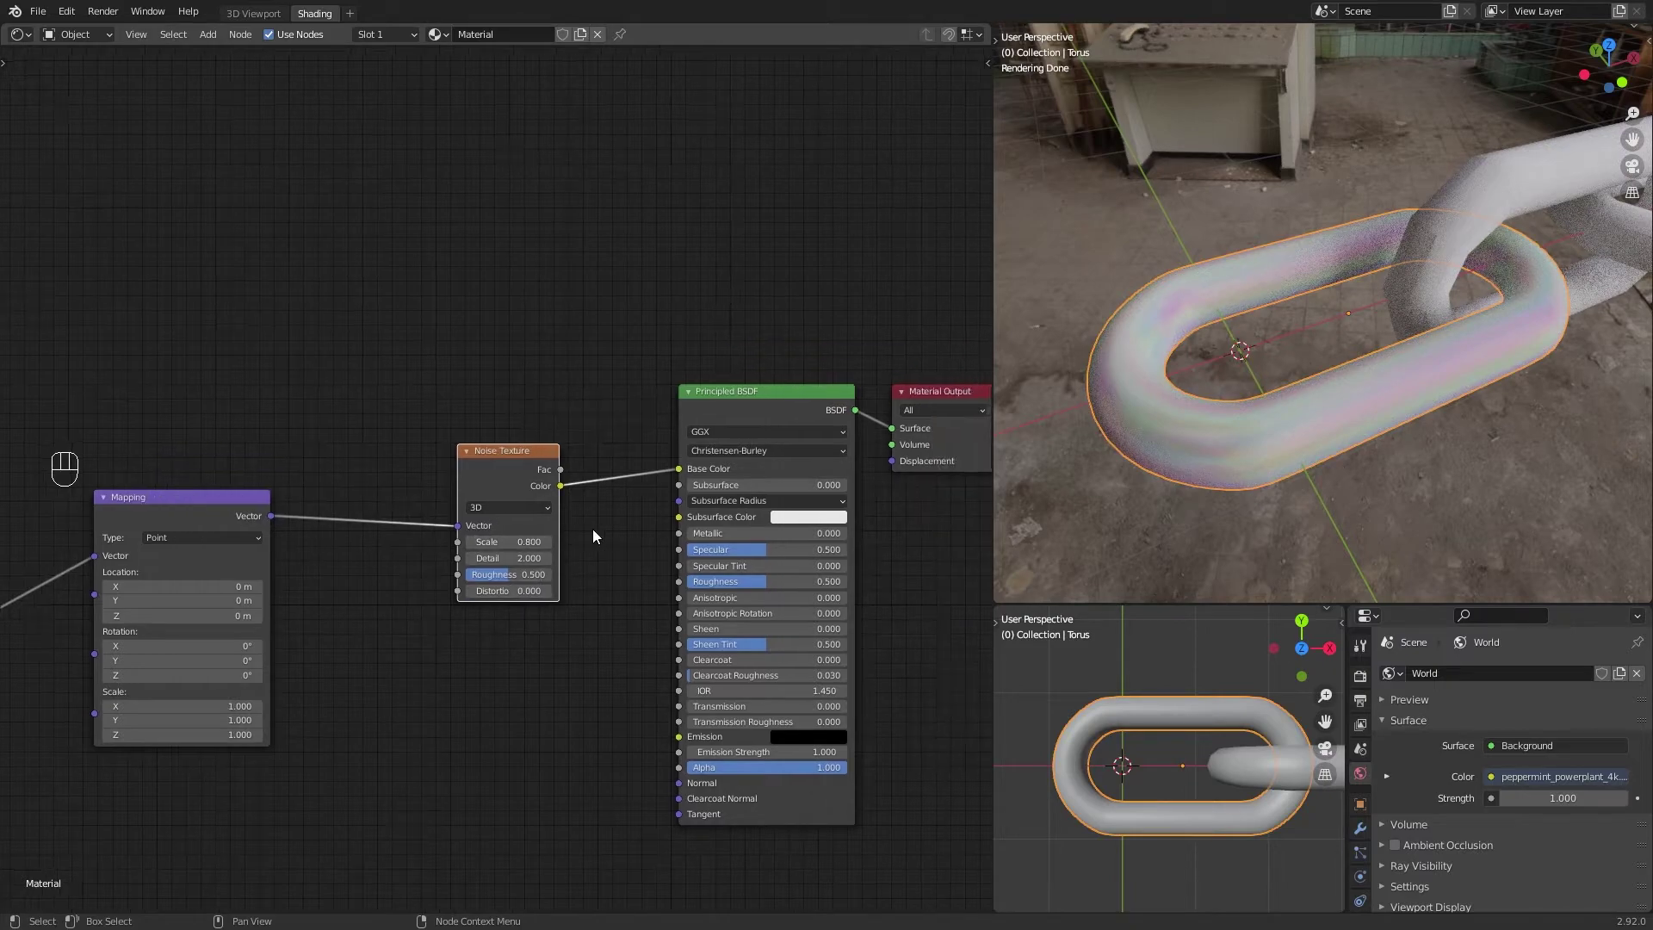
# Step: Set the Principled BSDF's Metallic to 1.0 and Roughness to 0.25
pyautogui.scroll(-1, 603, 545)
pyautogui.moveTo(701, 530); pyautogui.dragTo(832, 530)
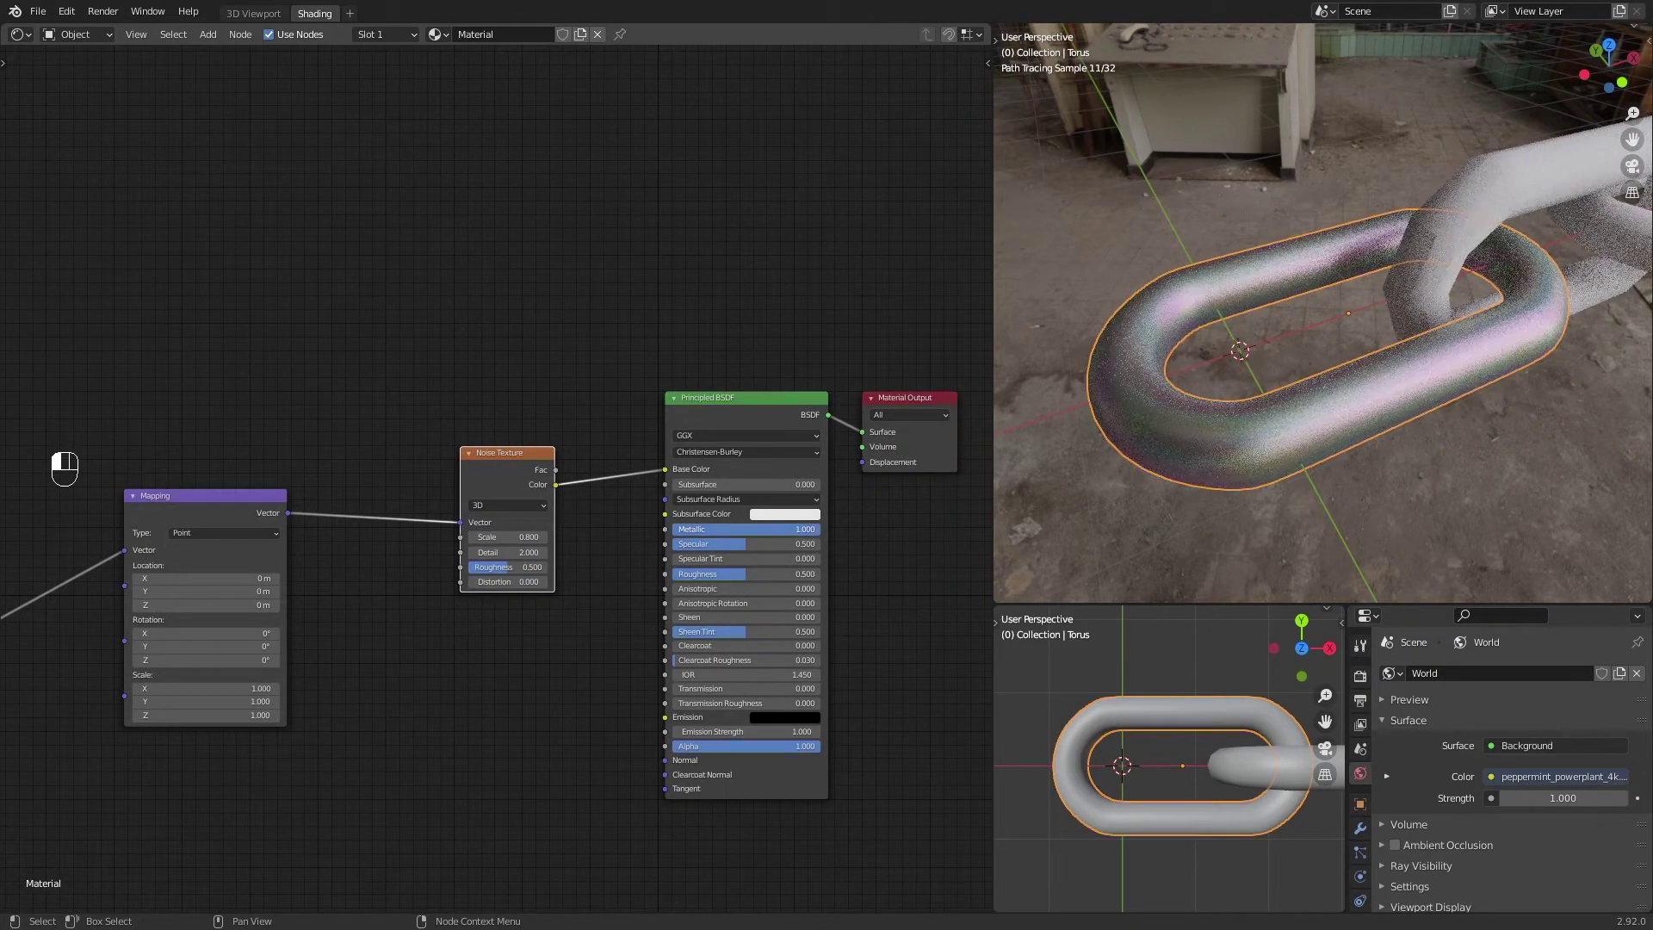
pyautogui.moveTo(726, 579); pyautogui.dragTo(686, 579)
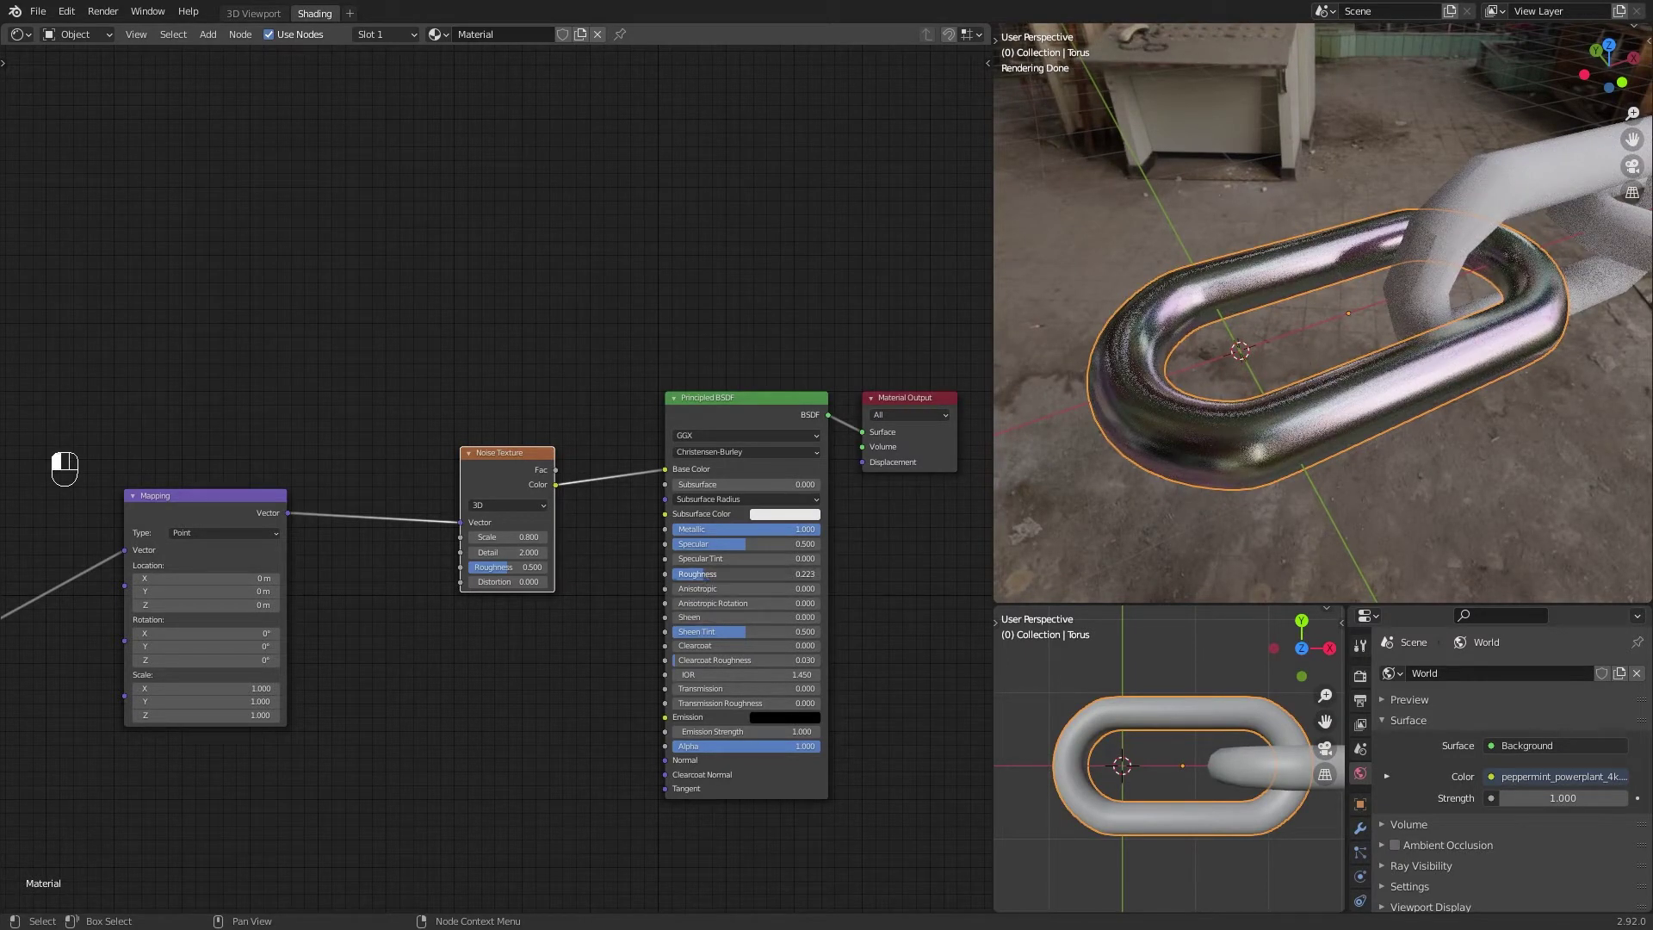
pyautogui.press('Return')
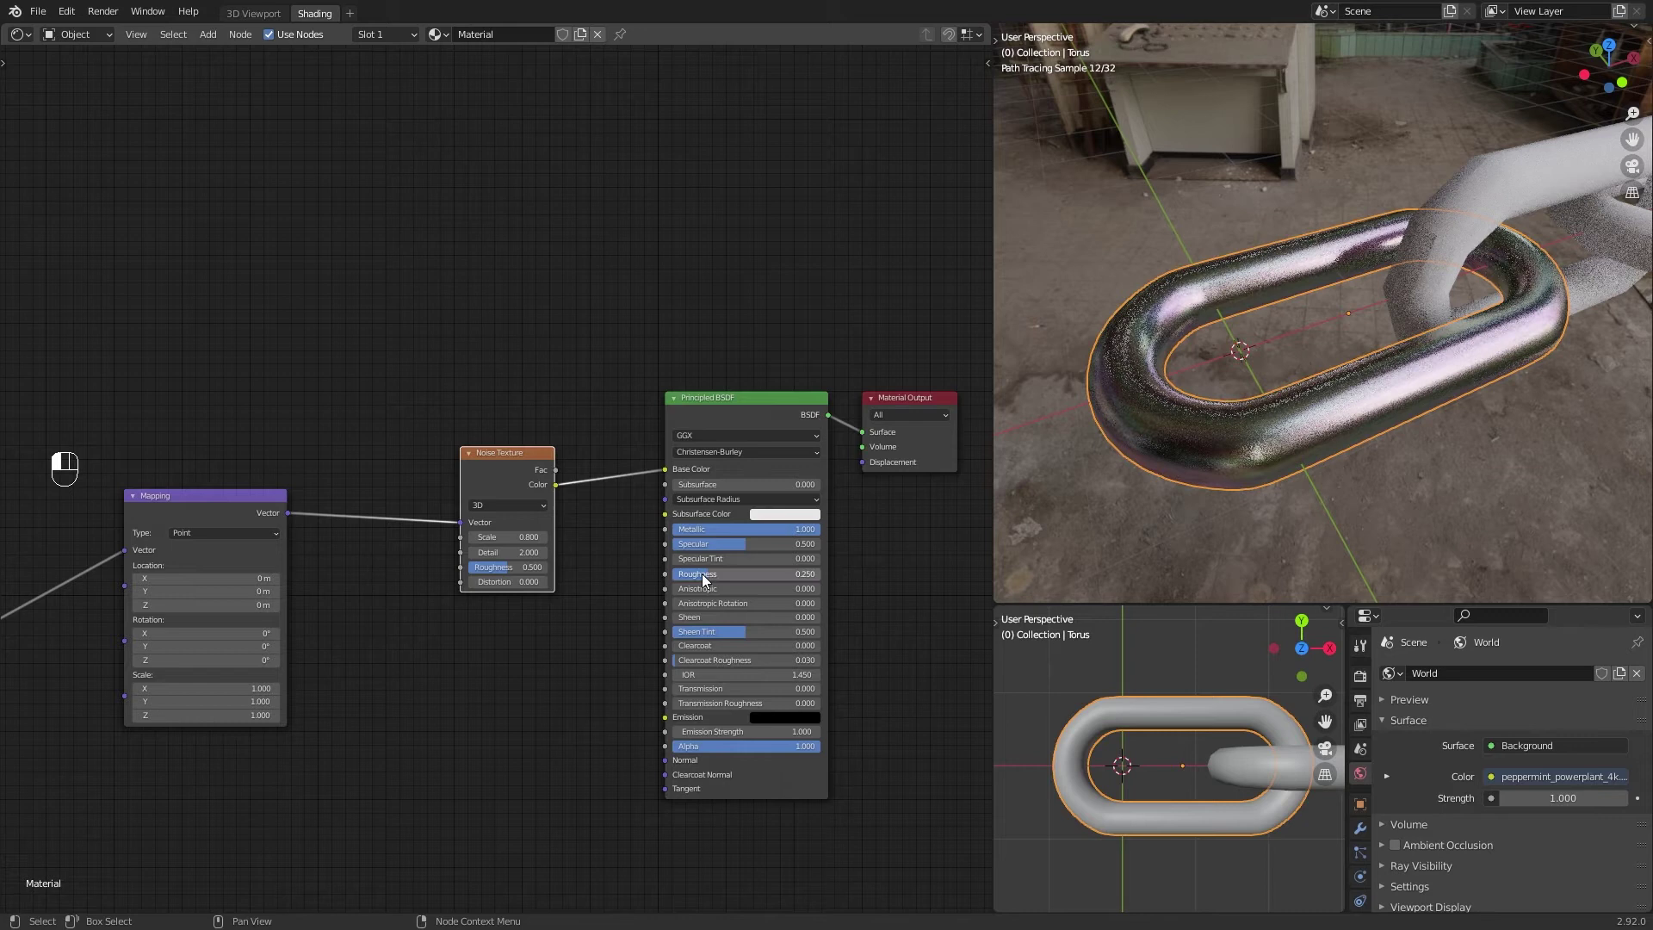
# Step: Add a Bump node and connect its Normal output to the Principled BSDF's Normal input
pyautogui.scroll(-2, 472, 739)
pyautogui.moveTo(461, 726); pyautogui.dragTo(625, 671, button='middle')
pyautogui.hotkey('shift', 'a')
pyautogui.click(753, 643)
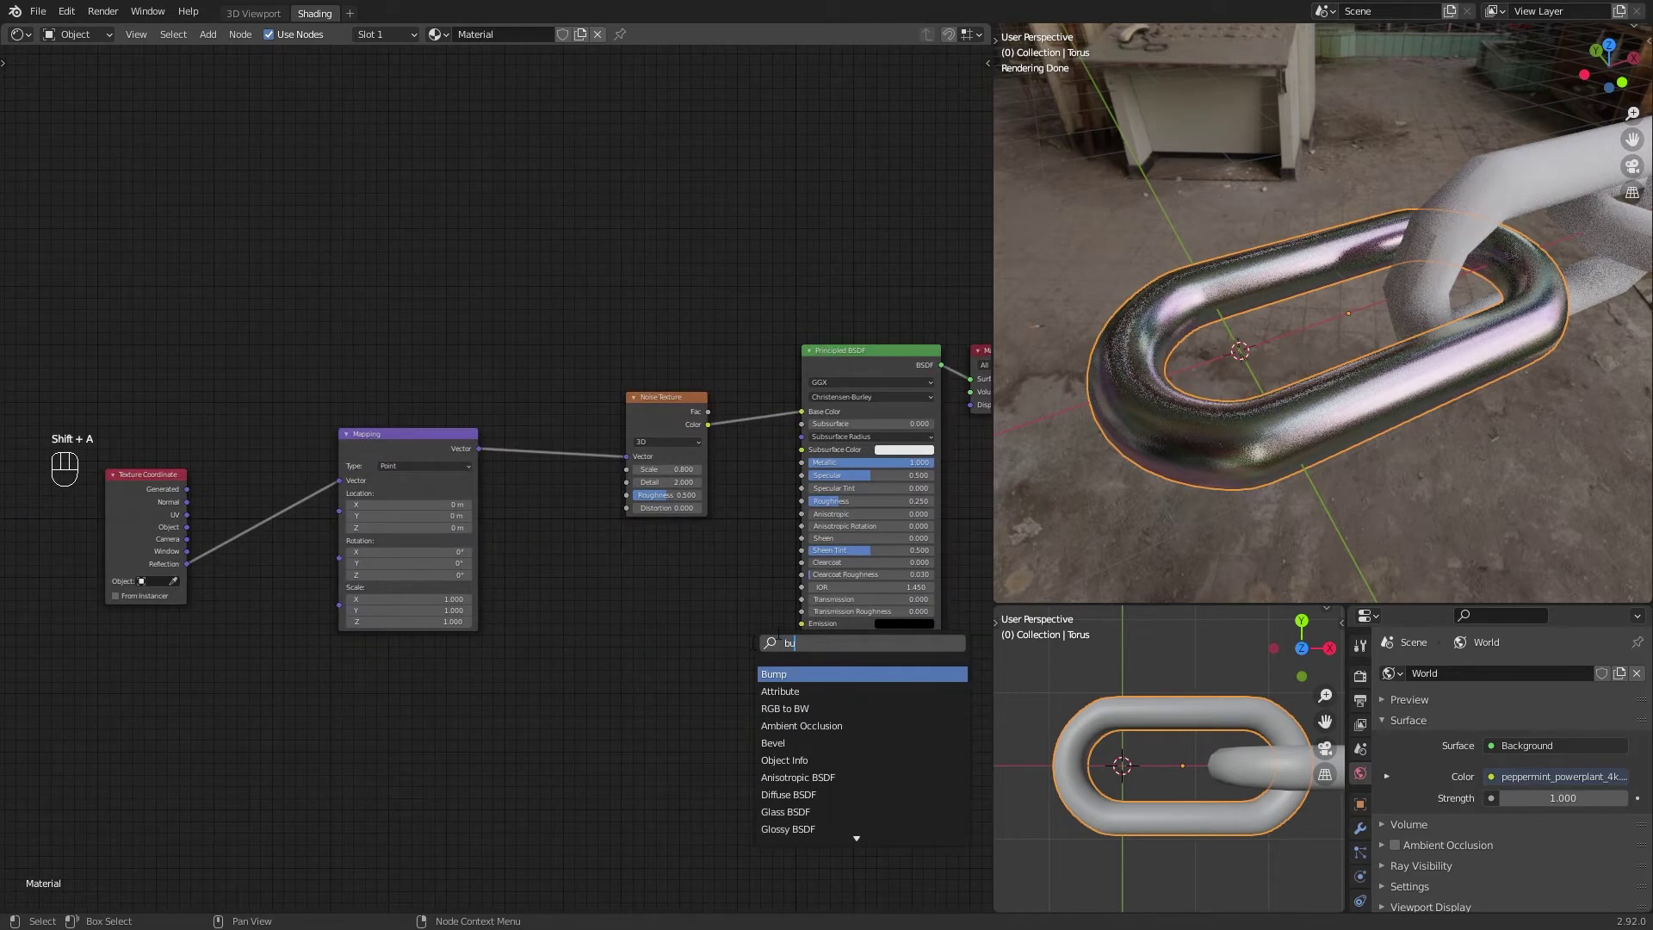
pyautogui.write('bu')
pyautogui.press('Return')
pyautogui.moveTo(646, 632); pyautogui.dragTo(681, 642)
pyautogui.click(665, 412)
pyautogui.scroll(1, 580, 587)
pyautogui.moveTo(649, 632); pyautogui.dragTo(687, 560, button='middle')
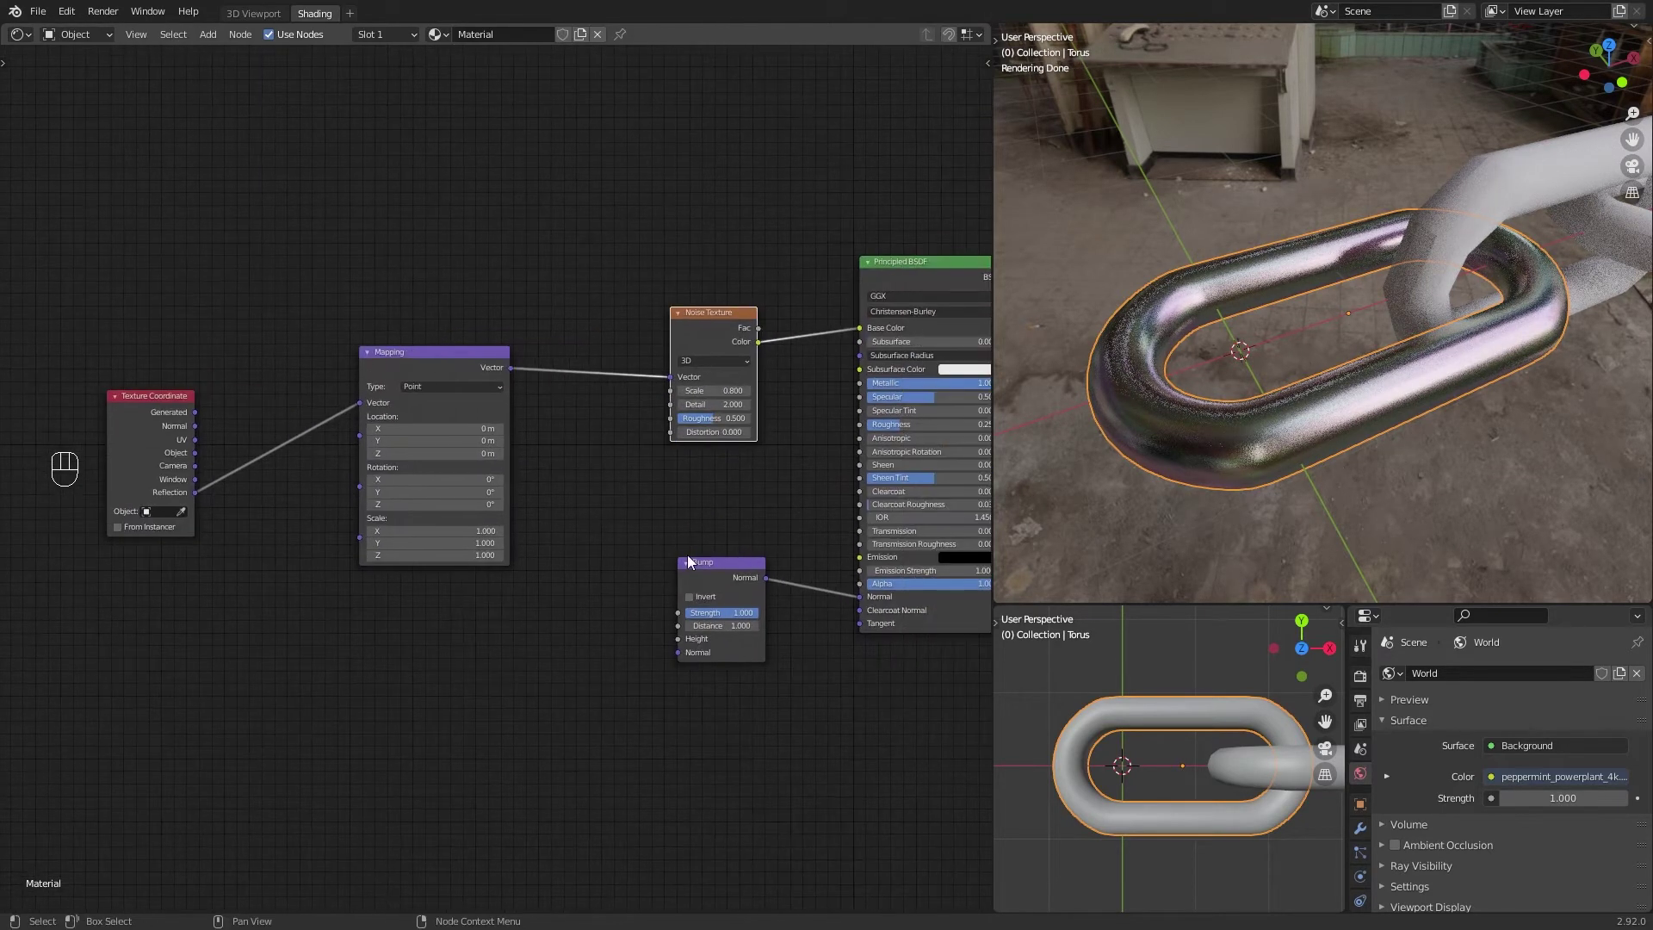
# Step: Duplicate the Noise Texture node and connect the copy's Fac output to the Bump node's Height input
pyautogui.hotkey('shift', 'd')
pyautogui.click(528, 839)
pyautogui.moveTo(597, 606); pyautogui.dragTo(678, 639)
pyautogui.moveTo(557, 622); pyautogui.dragTo(603, 681)
pyautogui.moveTo(478, 636); pyautogui.dragTo(460, 689)
pyautogui.moveTo(329, 632); pyautogui.dragTo(437, 597, button='middle')
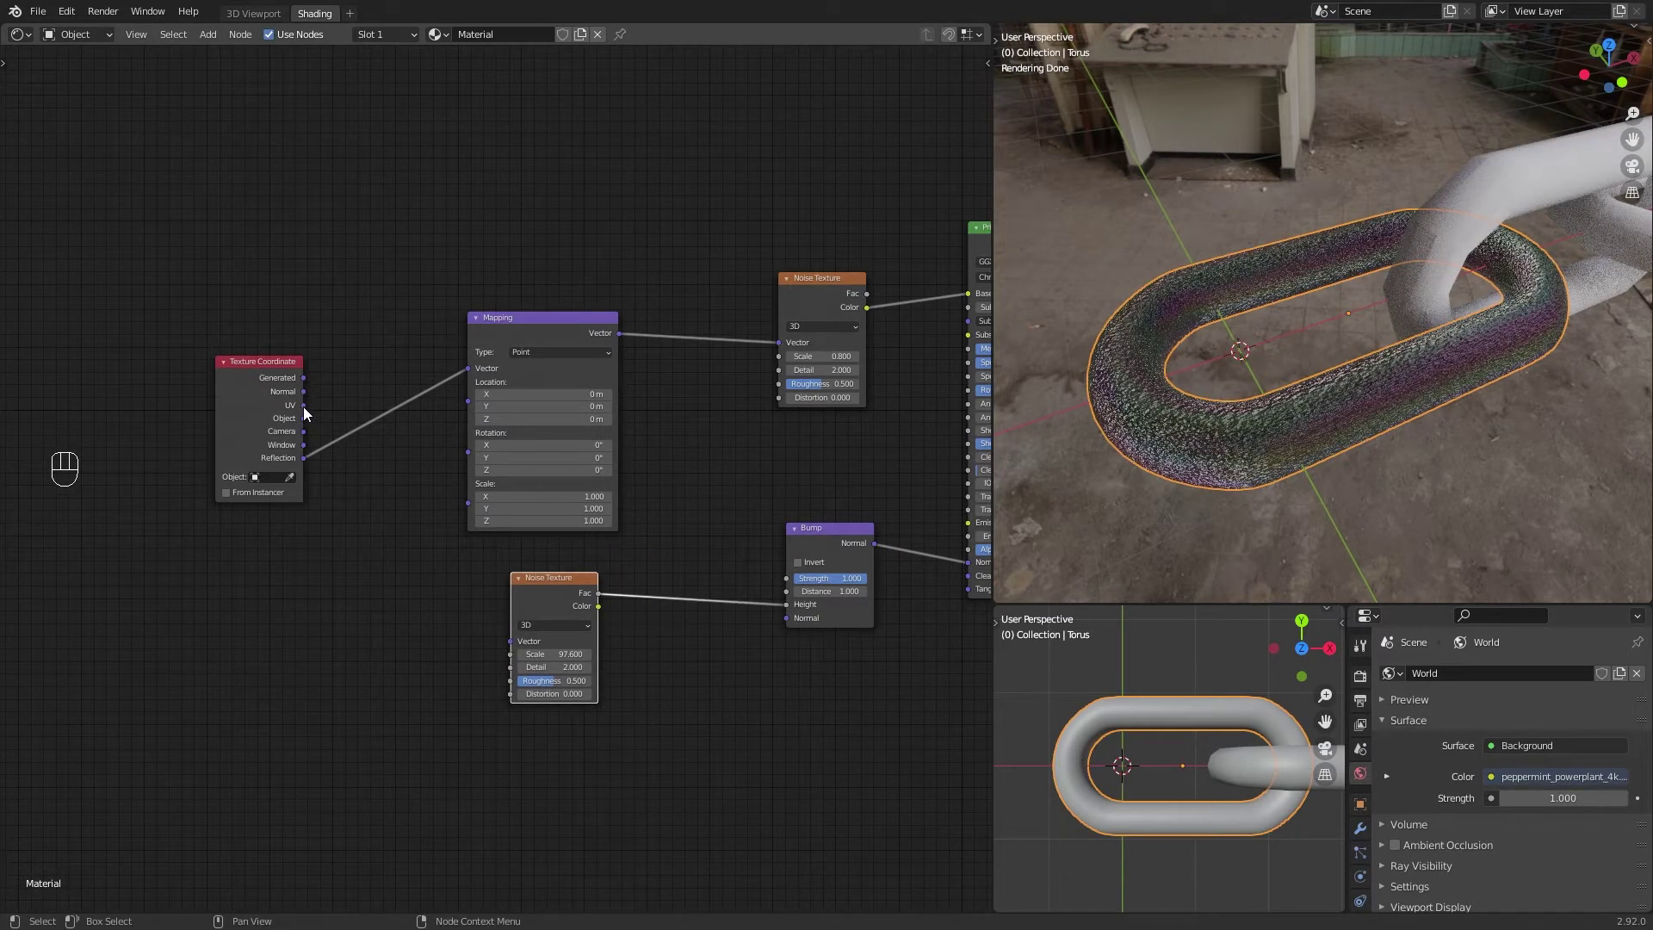
# Step: Link the Texture Coordinate Object output to the second Noise Texture's Vector and set its scale to 200 and detail to 16
pyautogui.moveTo(302, 418); pyautogui.dragTo(510, 642)
pyautogui.scroll(3, 1192, 513)
pyautogui.keyDown('shift'); pyautogui.moveTo(1269, 472); pyautogui.dragTo(1258, 432, button='middle'); pyautogui.keyUp('shift')
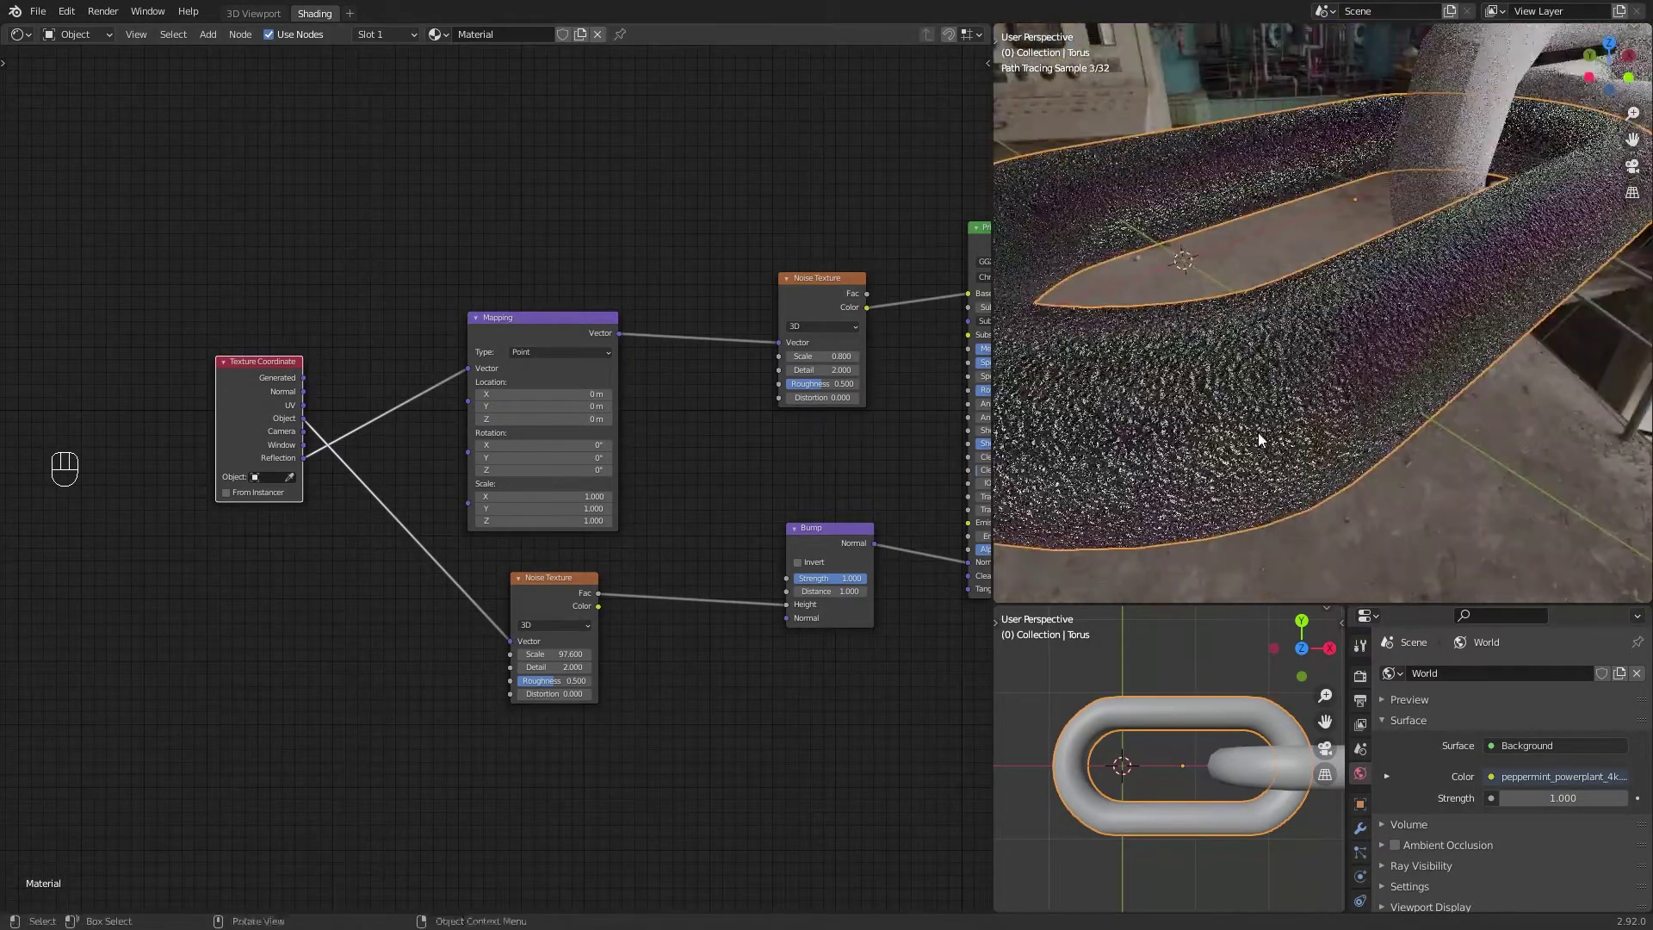
pyautogui.click(549, 655)
pyautogui.moveTo(540, 655); pyautogui.dragTo(689, 667)
pyautogui.write('200')
pyautogui.press('Return')
pyautogui.moveTo(568, 662); pyautogui.dragTo(419, 651, button='middle')
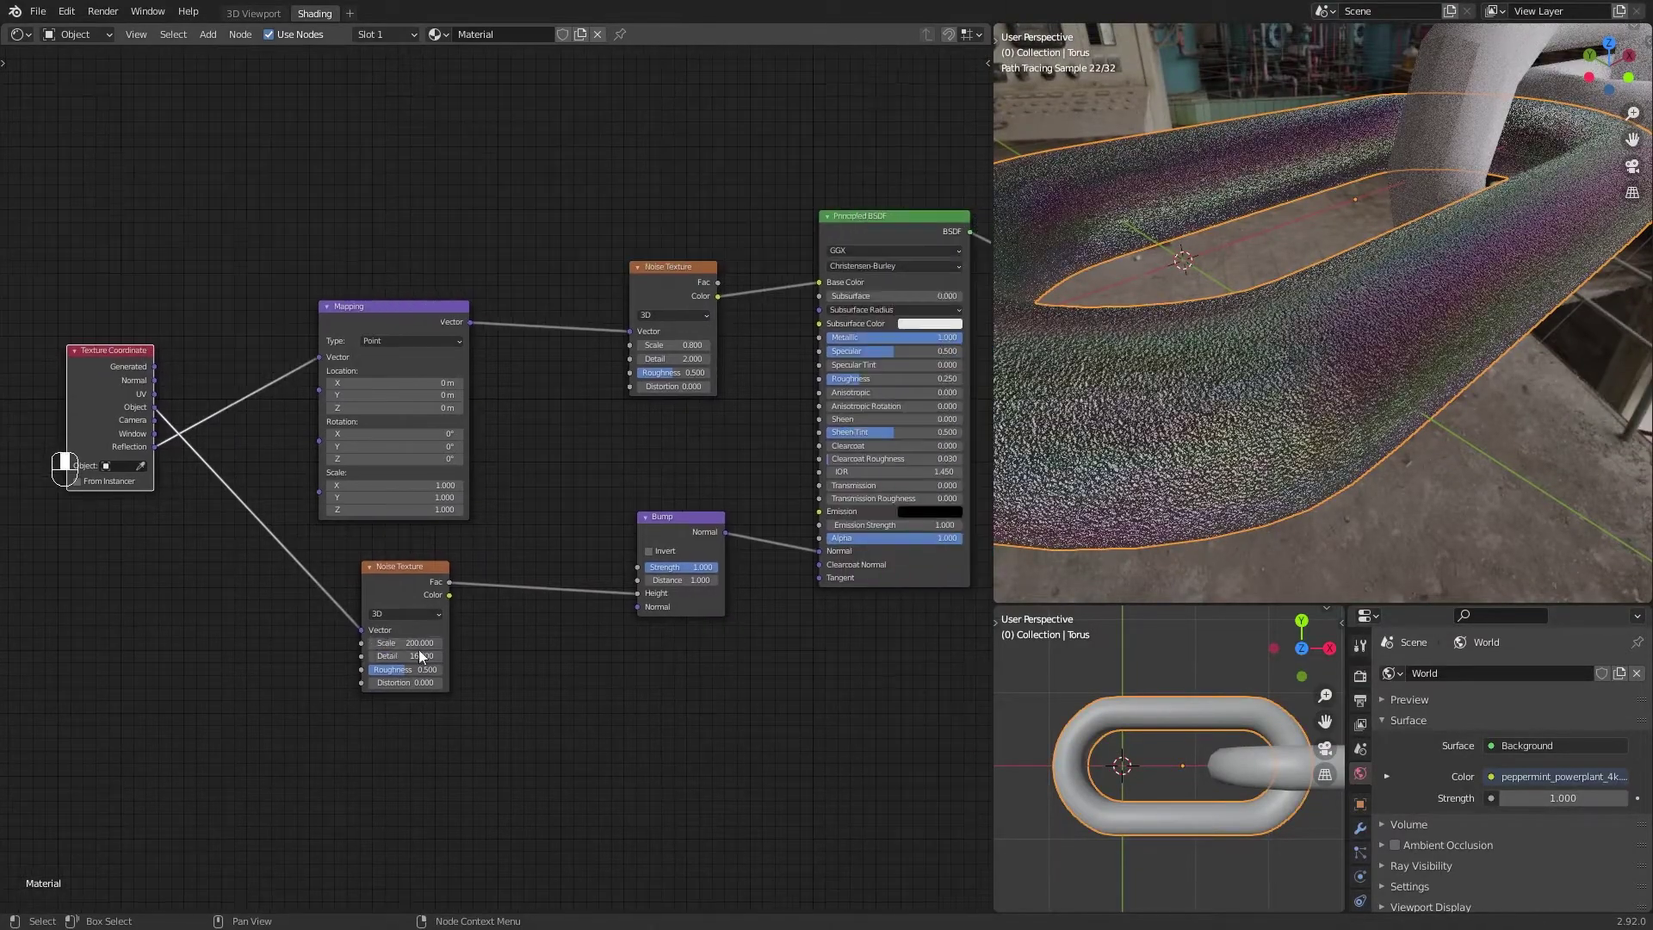
# Step: Set the Bump node's strength to 0.05
pyautogui.moveTo(706, 573); pyautogui.dragTo(651, 568)
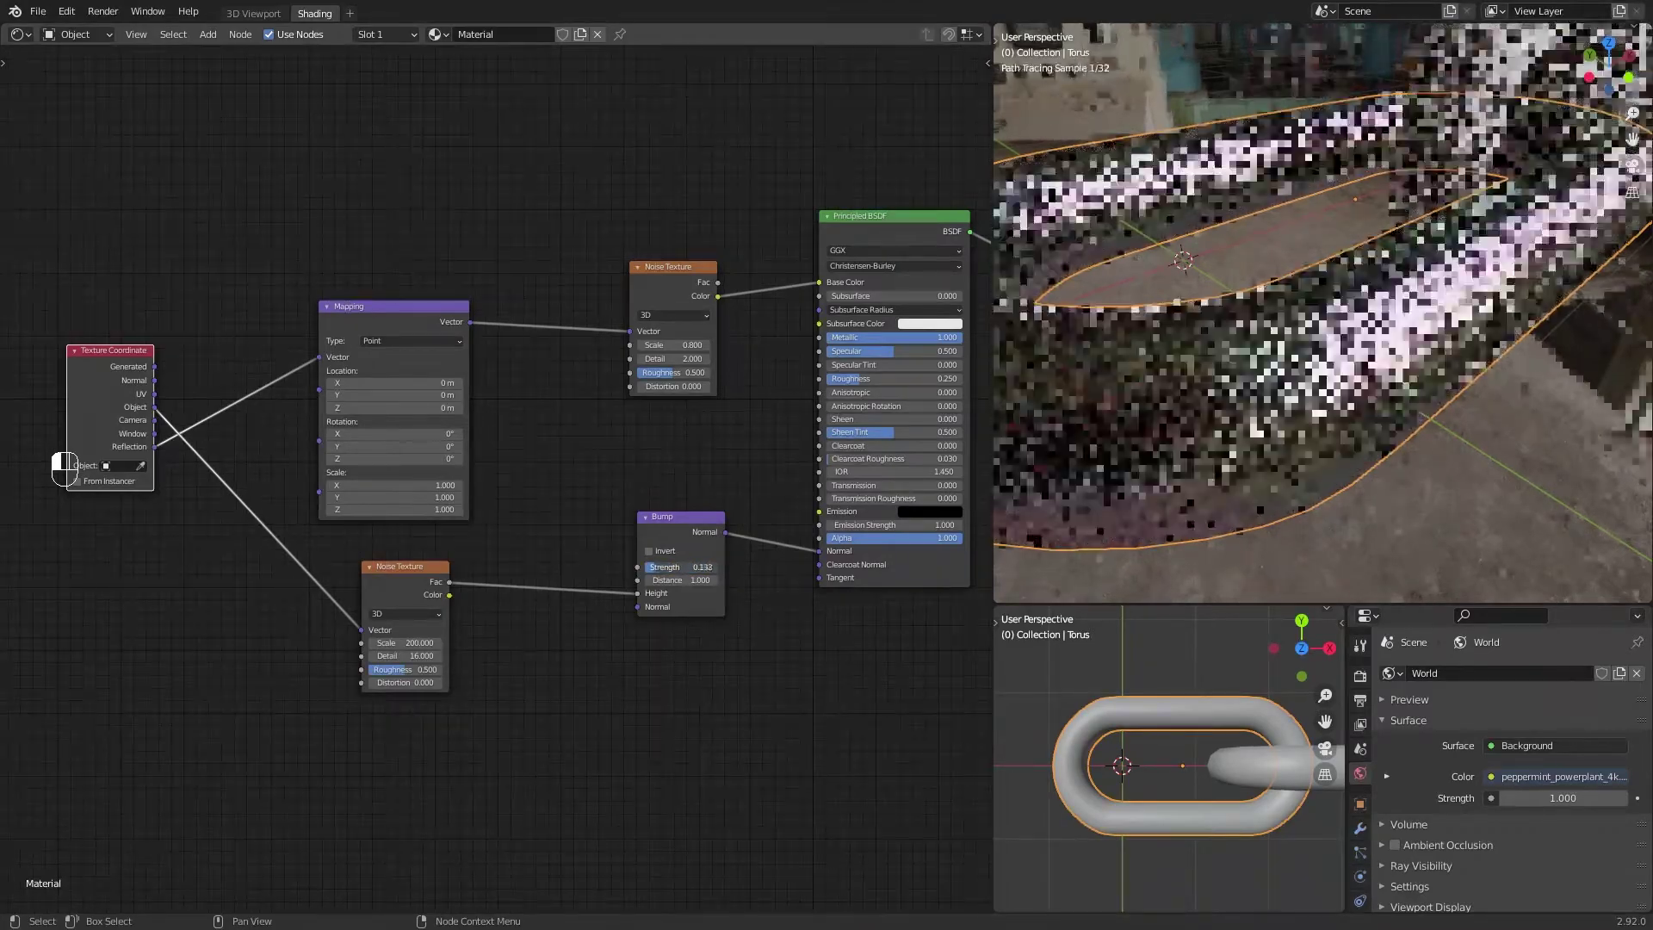
pyautogui.click(657, 566)
pyautogui.write('0.05')
pyautogui.press('Return')
pyautogui.moveTo(1464, 414); pyautogui.dragTo(1294, 353, button='middle')
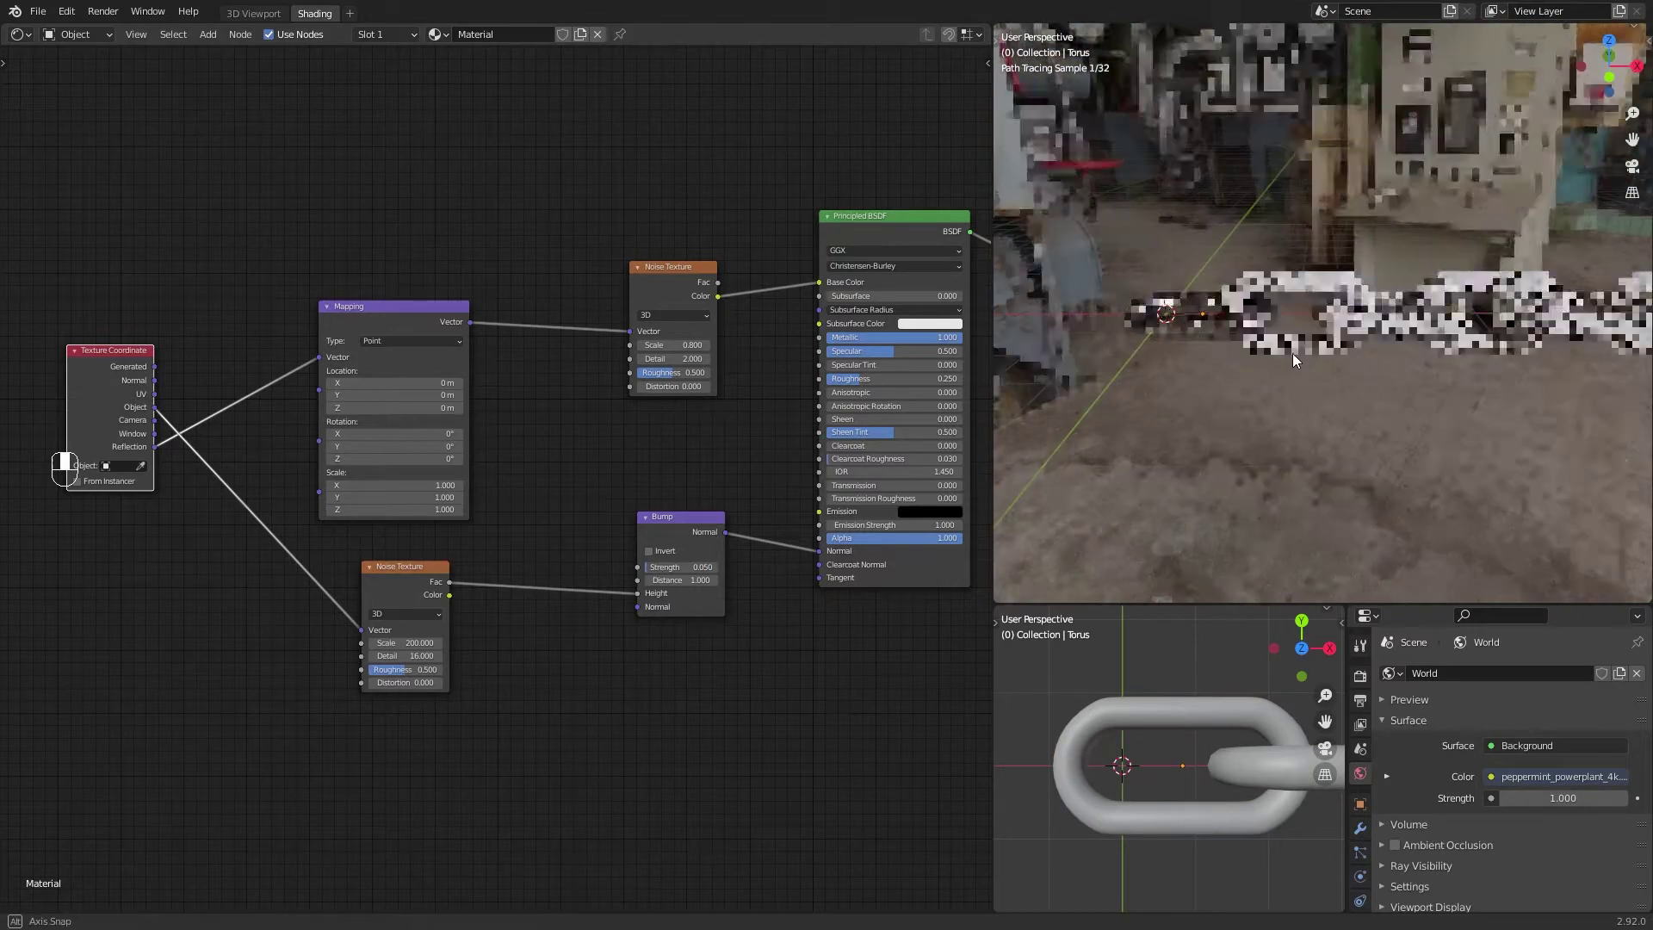
# Step: Switch to the 3D Viewport workspace and show the whole chain in rendered shading
pyautogui.click(252, 14)
pyautogui.scroll(-7, 809, 361)
pyautogui.press('z')
pyautogui.click(846, 331)
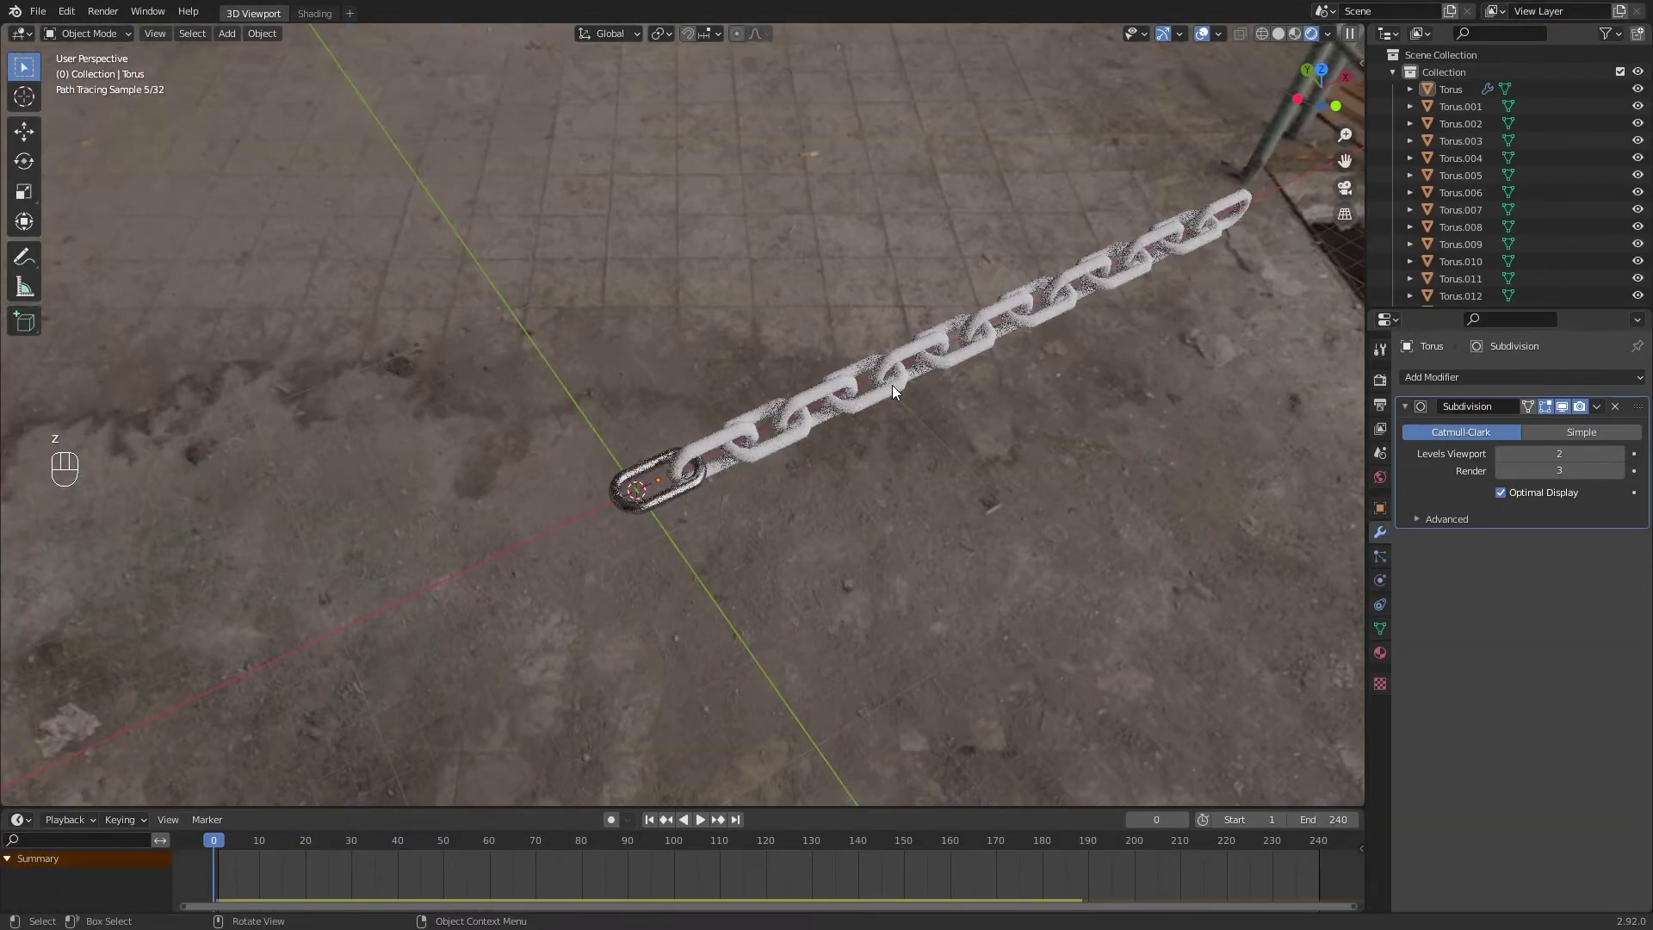
pyautogui.scroll(-4, 892, 384)
pyautogui.moveTo(906, 389)
pyautogui.mouseDown(button='middle')
pyautogui.moveTo(825, 446)
pyautogui.moveTo(768, 430)
pyautogui.mouseUp(button='middle')
pyautogui.scroll(6, 825, 446)
pyautogui.scroll(-2, 768, 431)
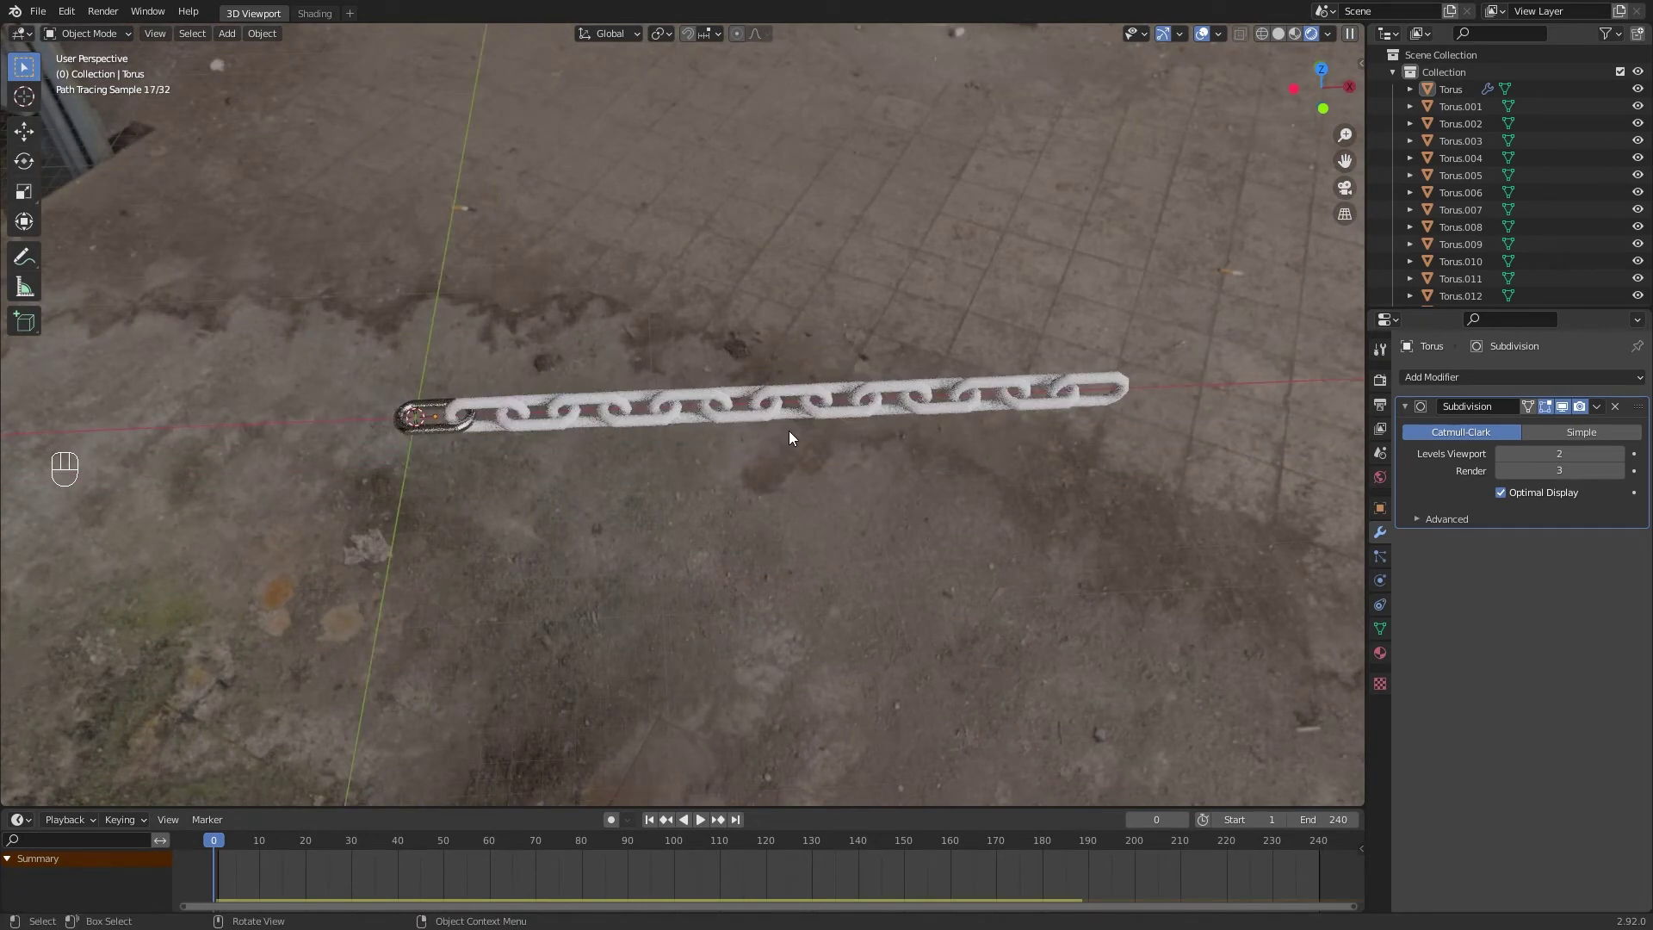
# Step: Select all chain links and link the first link's modifiers to the others
pyautogui.moveTo(1136, 473)
pyautogui.mouseDown()
pyautogui.moveTo(603, 330)
pyautogui.moveTo(336, 302)
pyautogui.mouseUp()
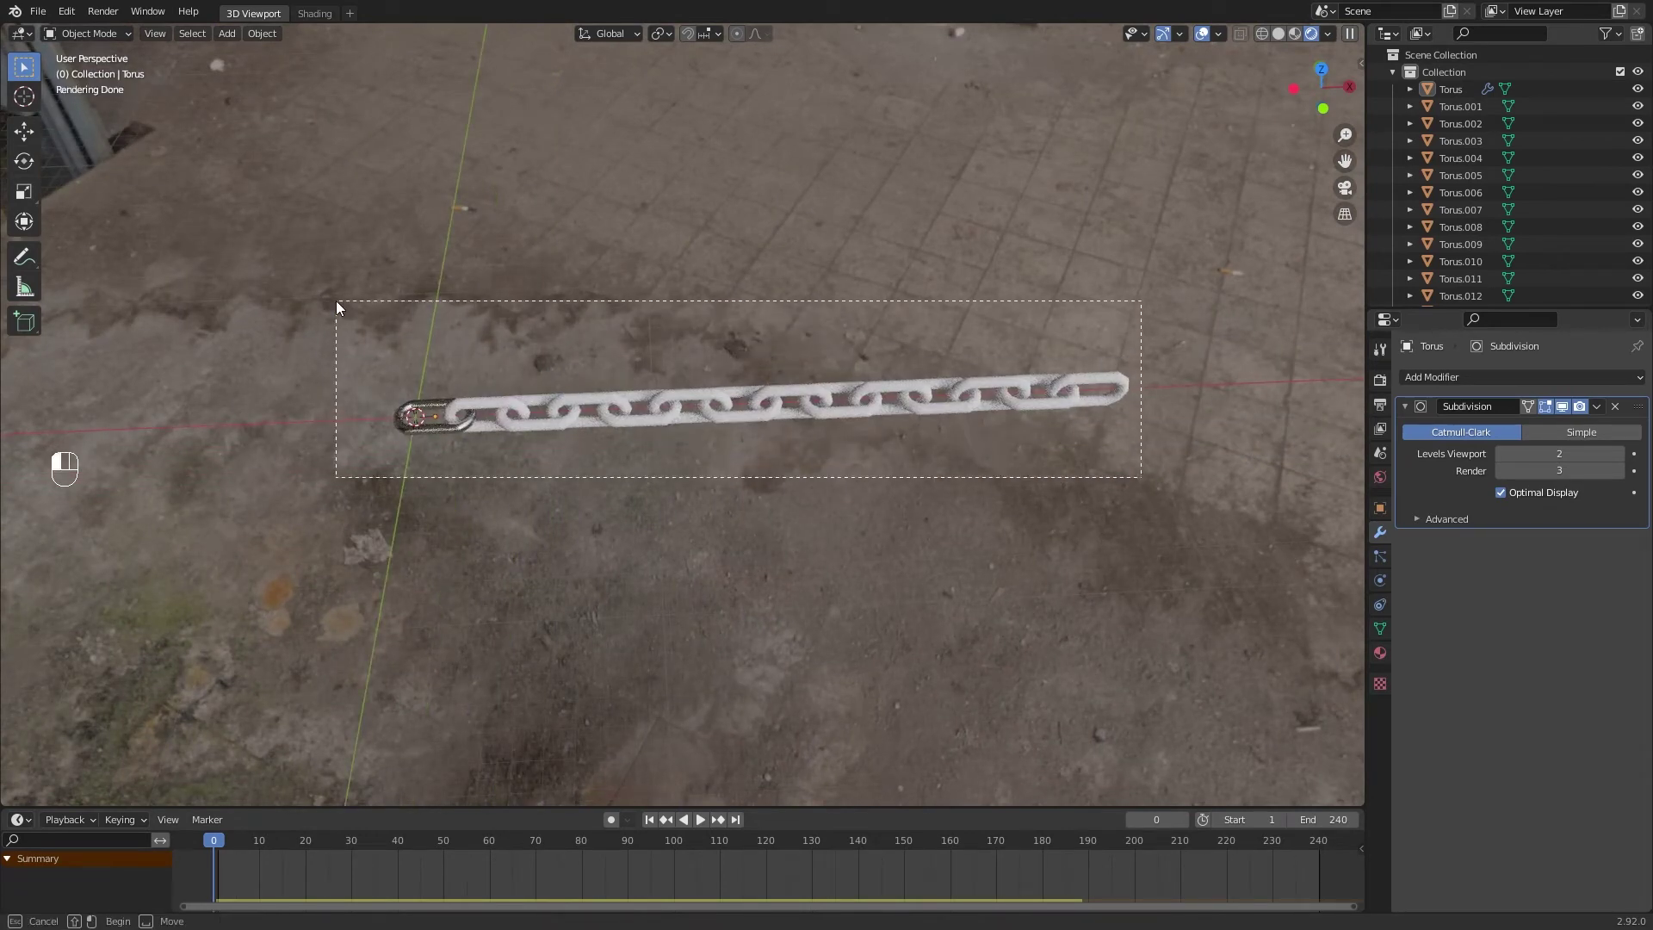
pyautogui.moveTo(510, 368)
pyautogui.mouseDown(button='middle')
pyautogui.moveTo(646, 434)
pyautogui.moveTo(503, 532)
pyautogui.mouseUp(button='middle')
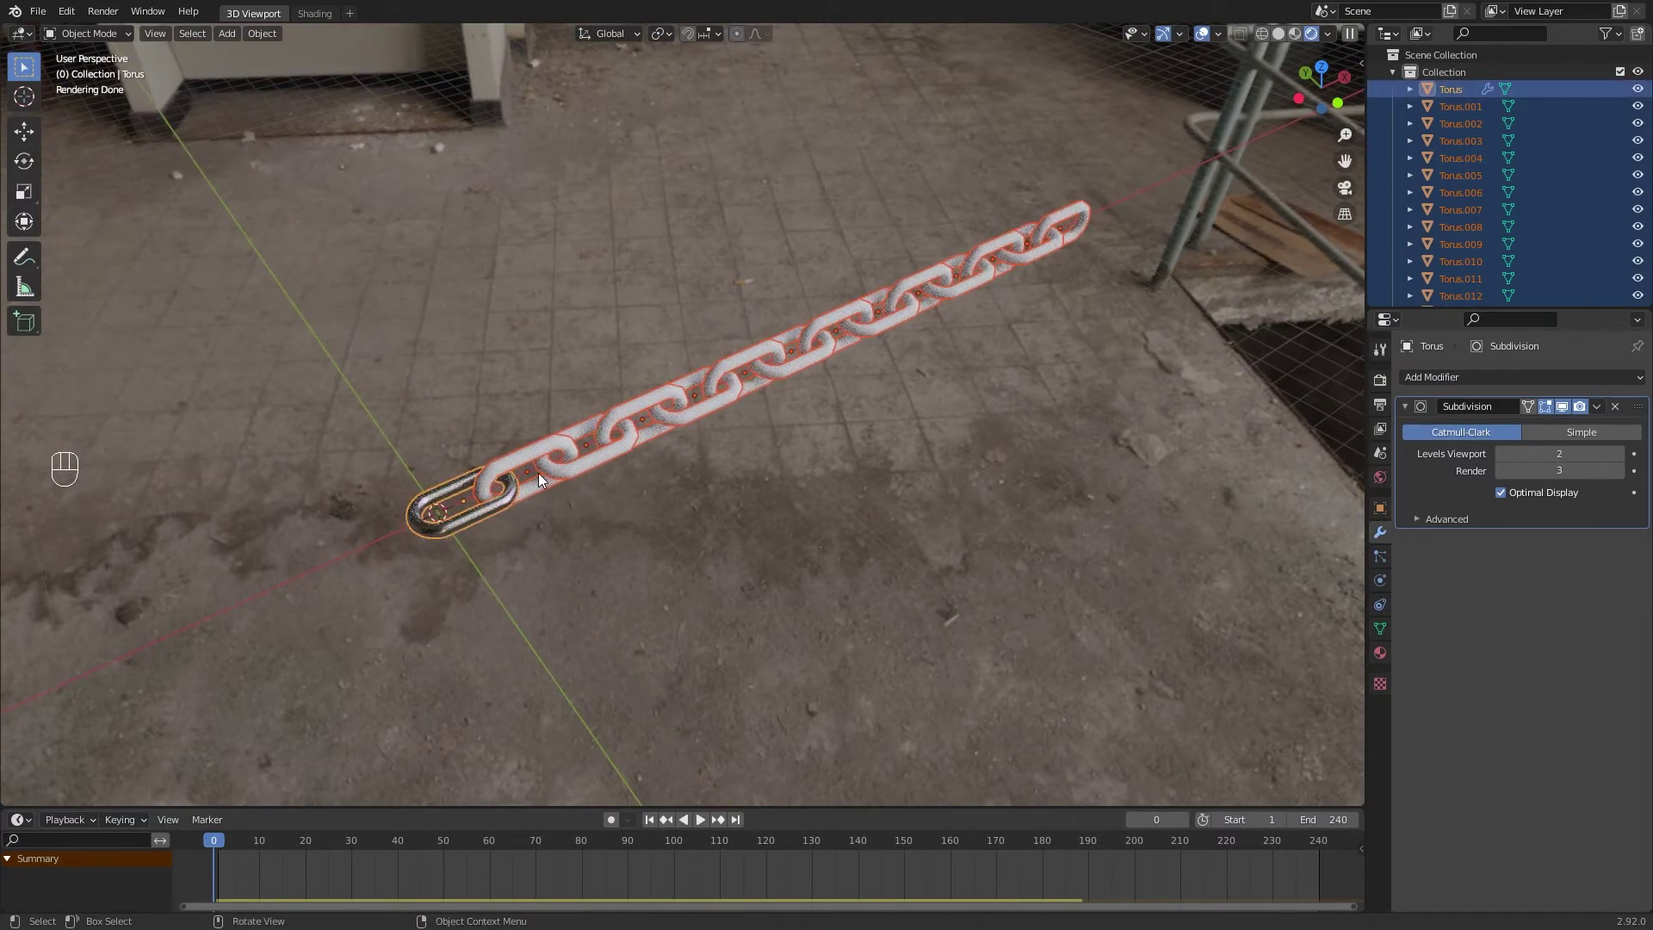
pyautogui.hotkey('ctrl', 'l')
pyautogui.moveTo(539, 475)
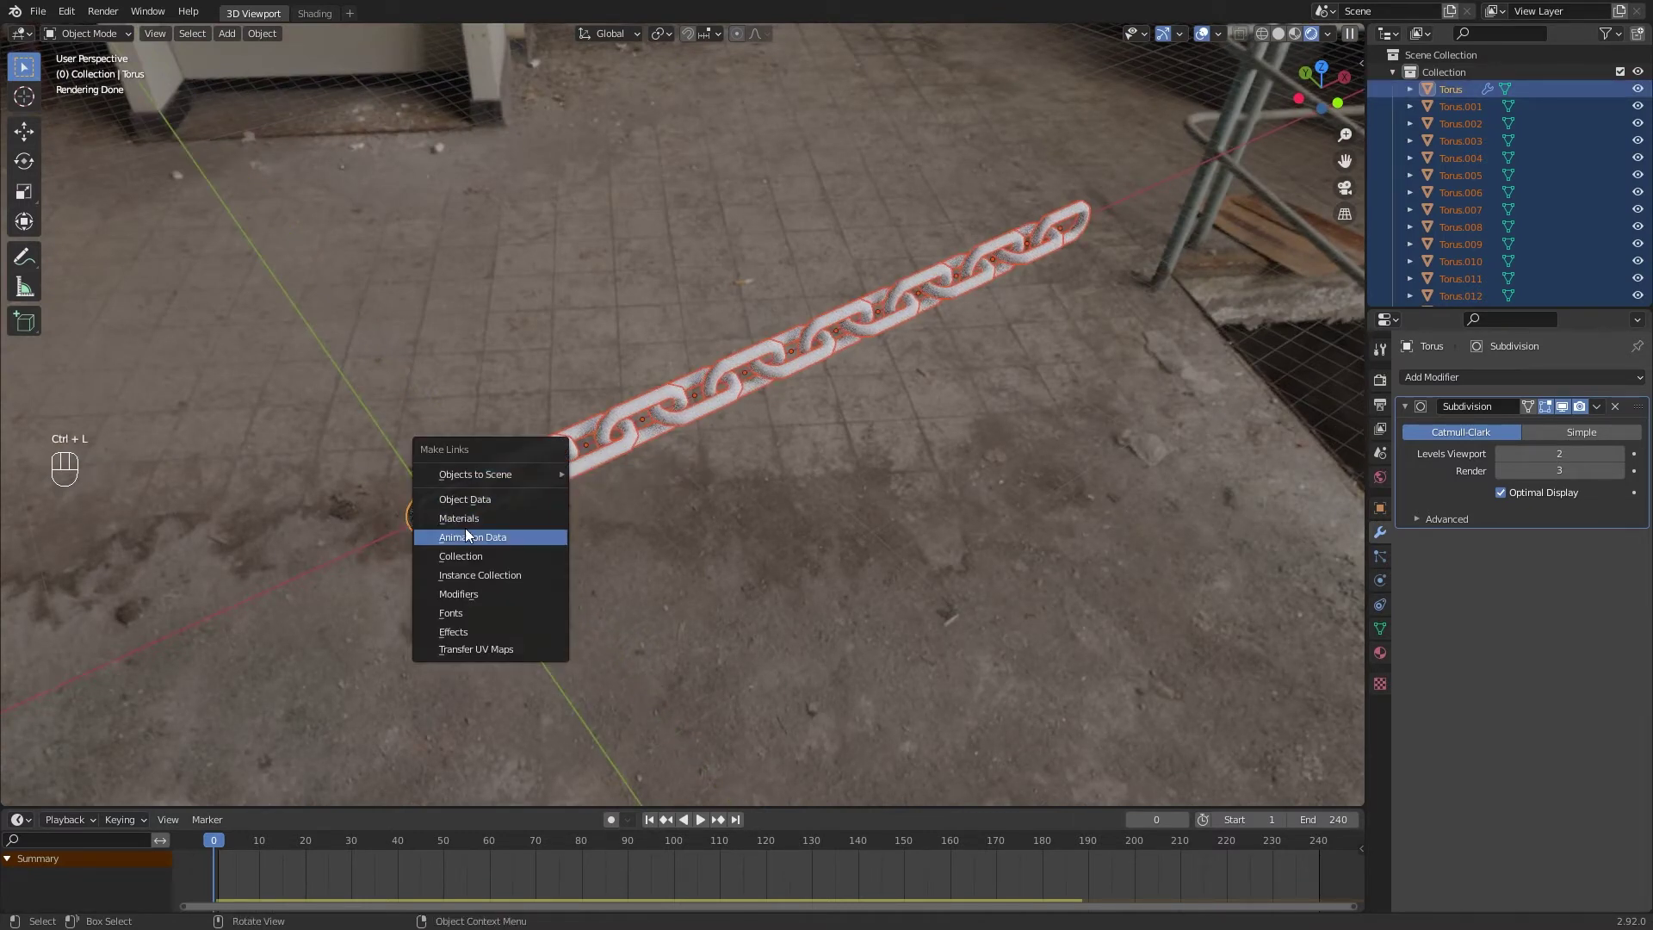
pyautogui.click(482, 590)
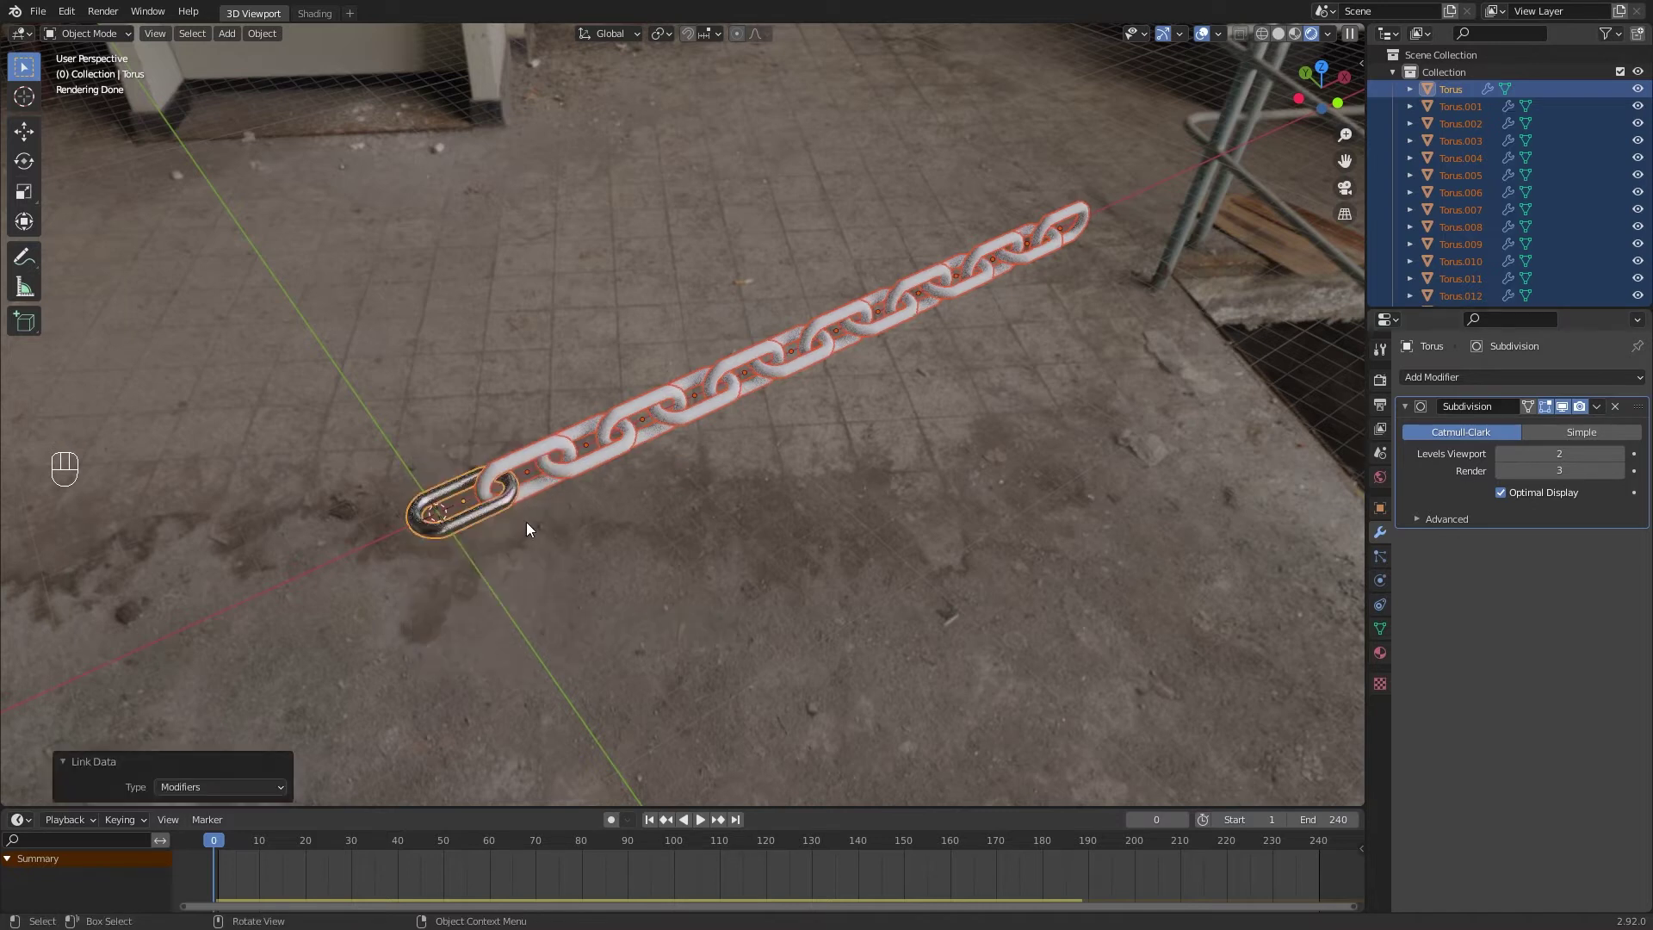
# Step: Link the first link's material to all other selected chain links and deselect them
pyautogui.hotkey('ctrl', 'l')
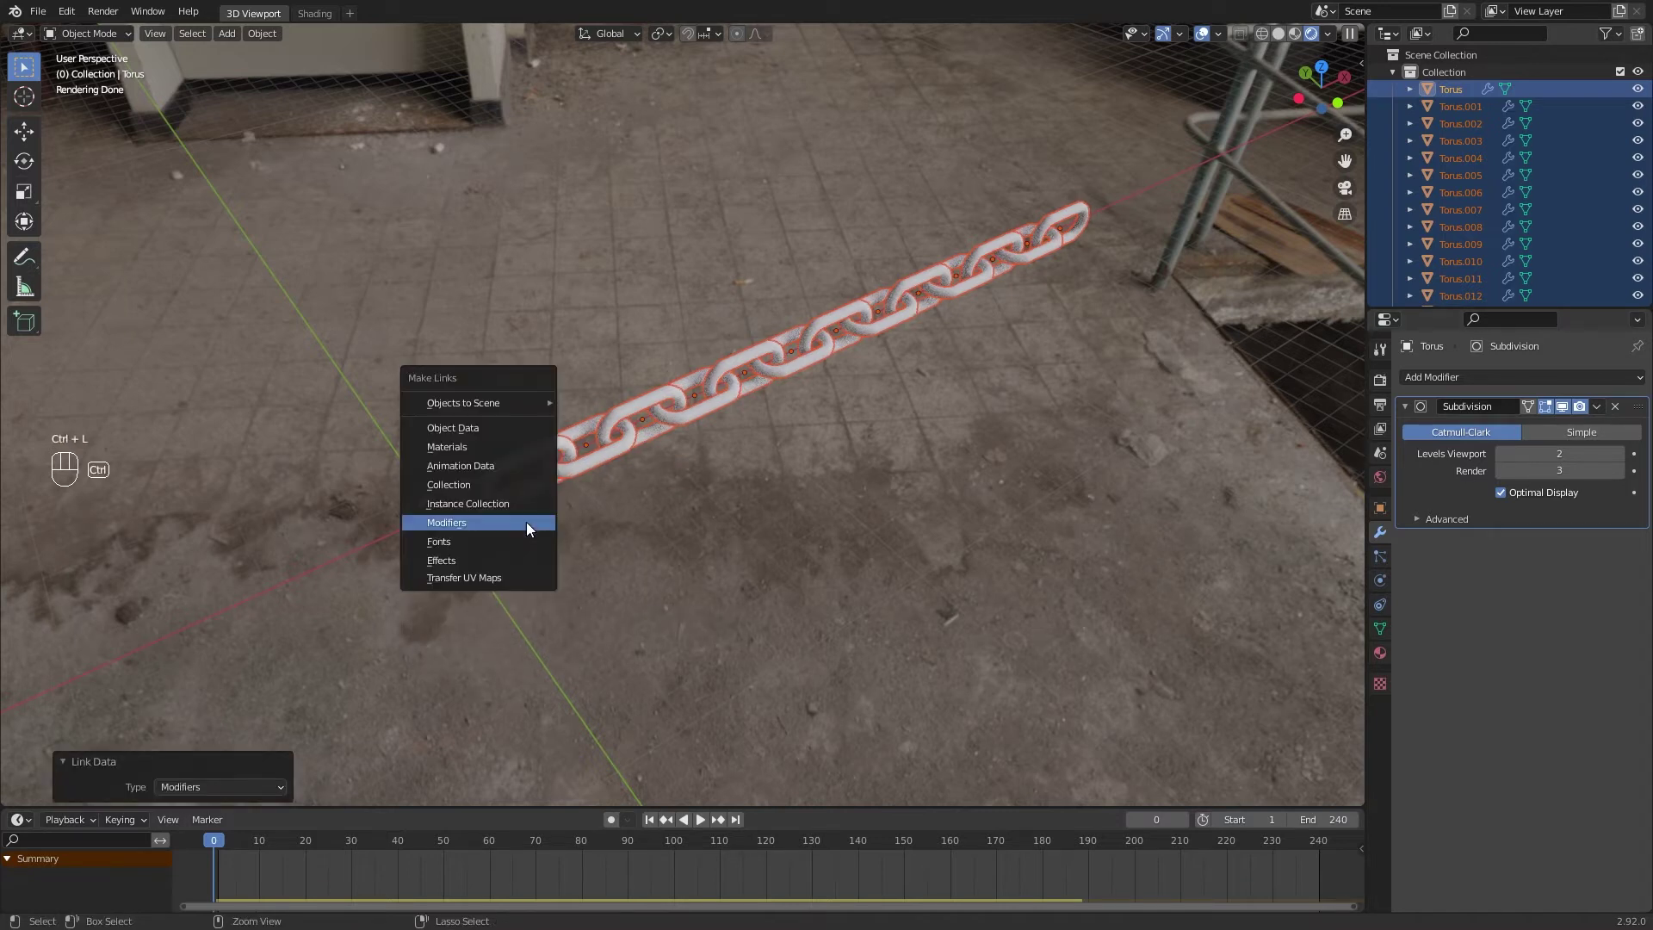
pyautogui.click(485, 446)
pyautogui.click(767, 431)
pyautogui.scroll(6, 767, 430)
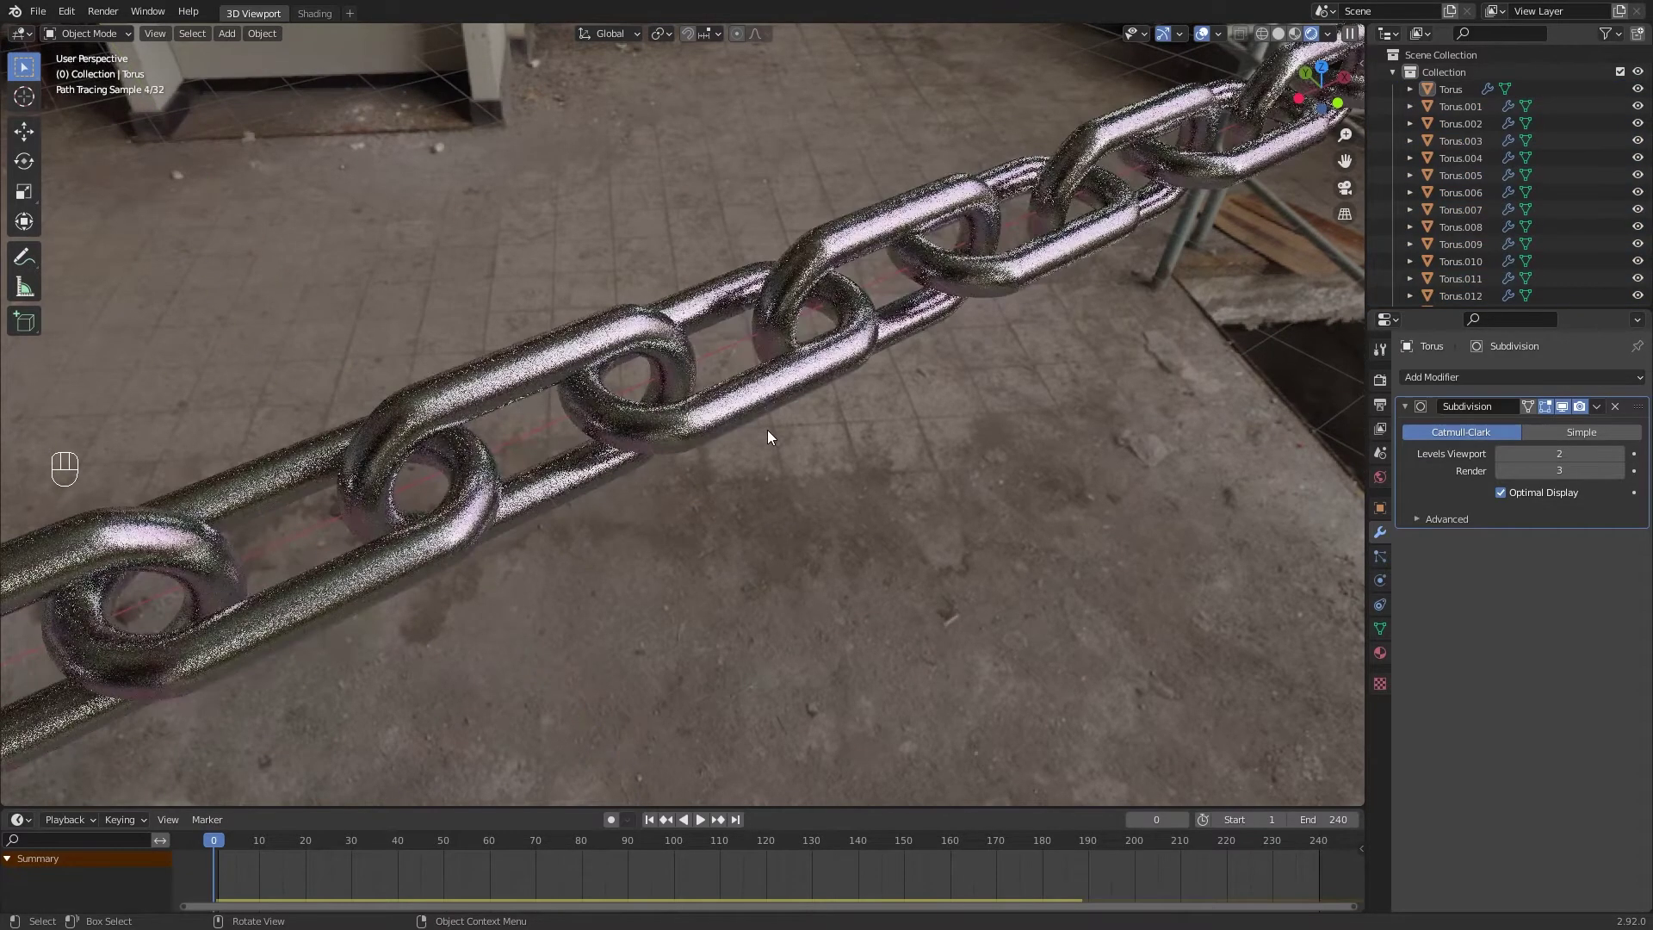
pyautogui.scroll(-7, 768, 430)
pyautogui.moveTo(728, 472); pyautogui.dragTo(707, 468, button='middle')
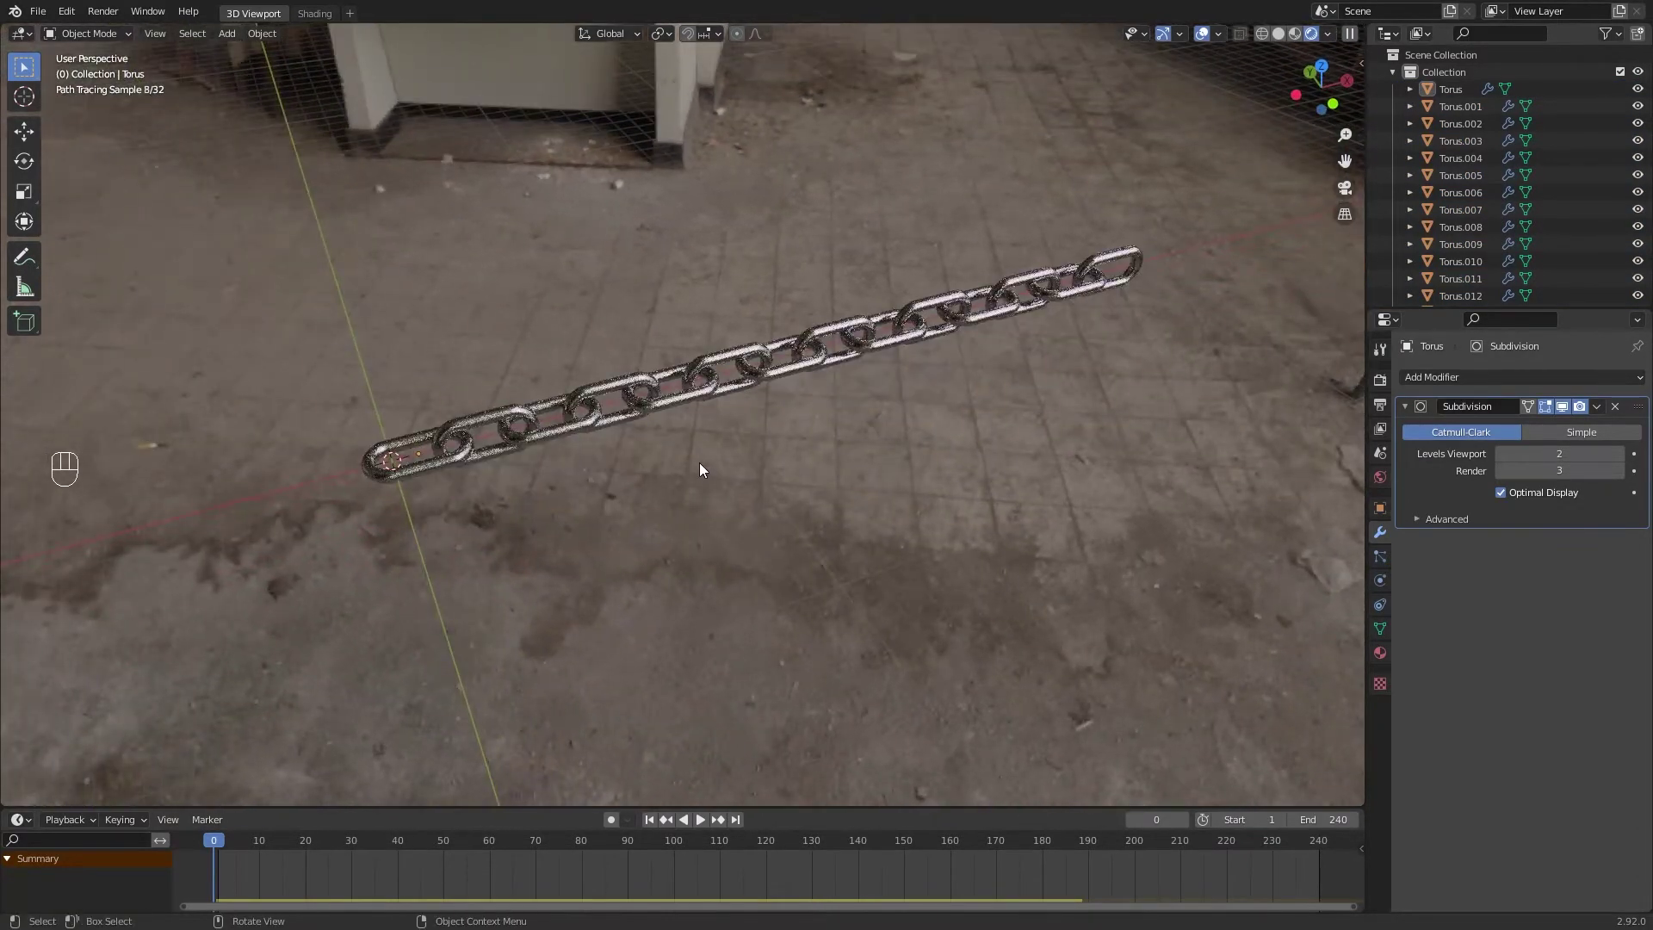
# Step: Play the chain simulation in the rendered view to check its motion
pyautogui.press('space')
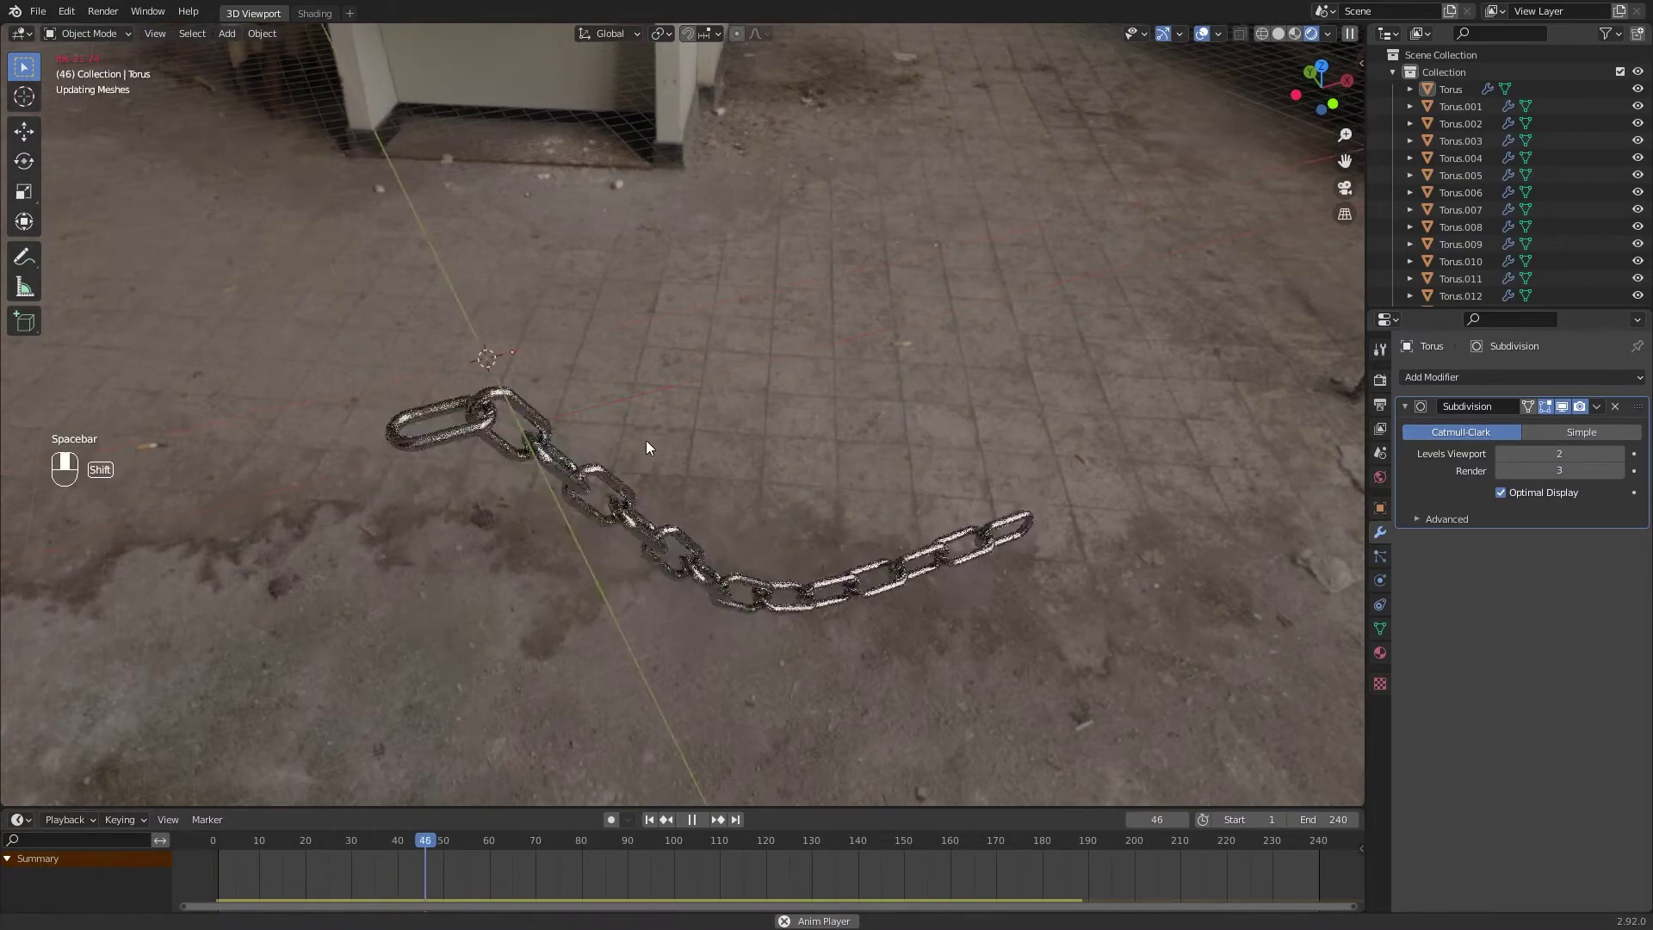
pyautogui.moveTo(701, 412)
pyautogui.mouseDown(button='middle')
pyautogui.moveTo(640, 440)
pyautogui.moveTo(752, 498)
pyautogui.moveTo(728, 484)
pyautogui.mouseUp(button='middle')
pyautogui.press('space')
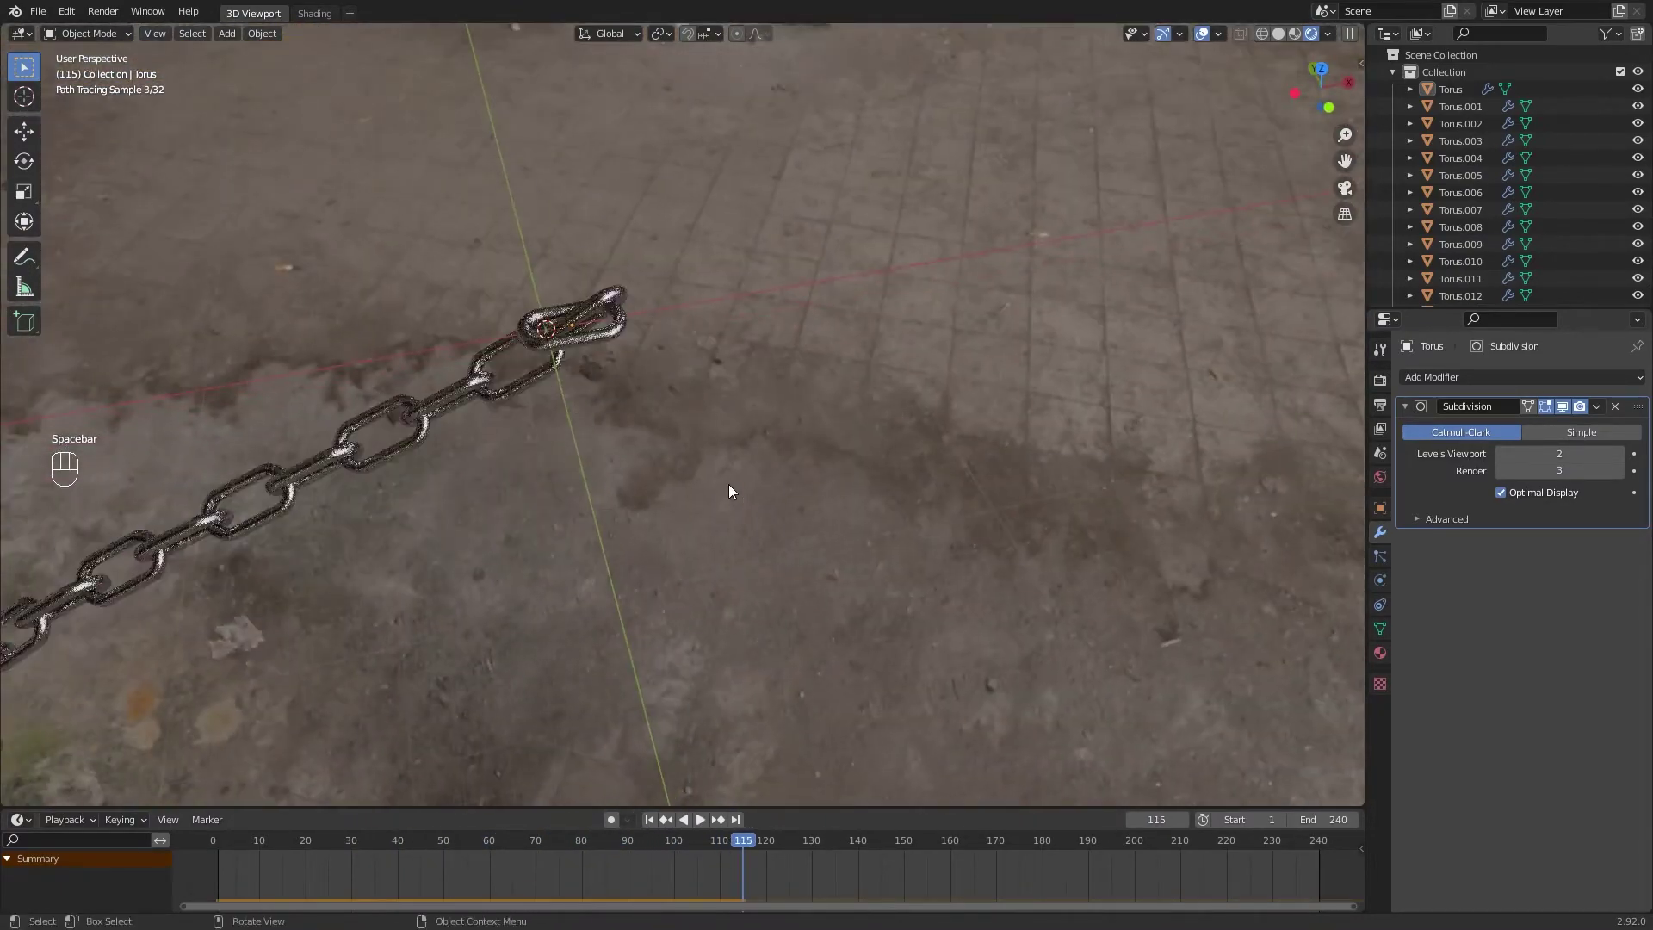
# Step: Switch the render engine to Eevee and play the simulation from the first frame
pyautogui.click(1380, 381)
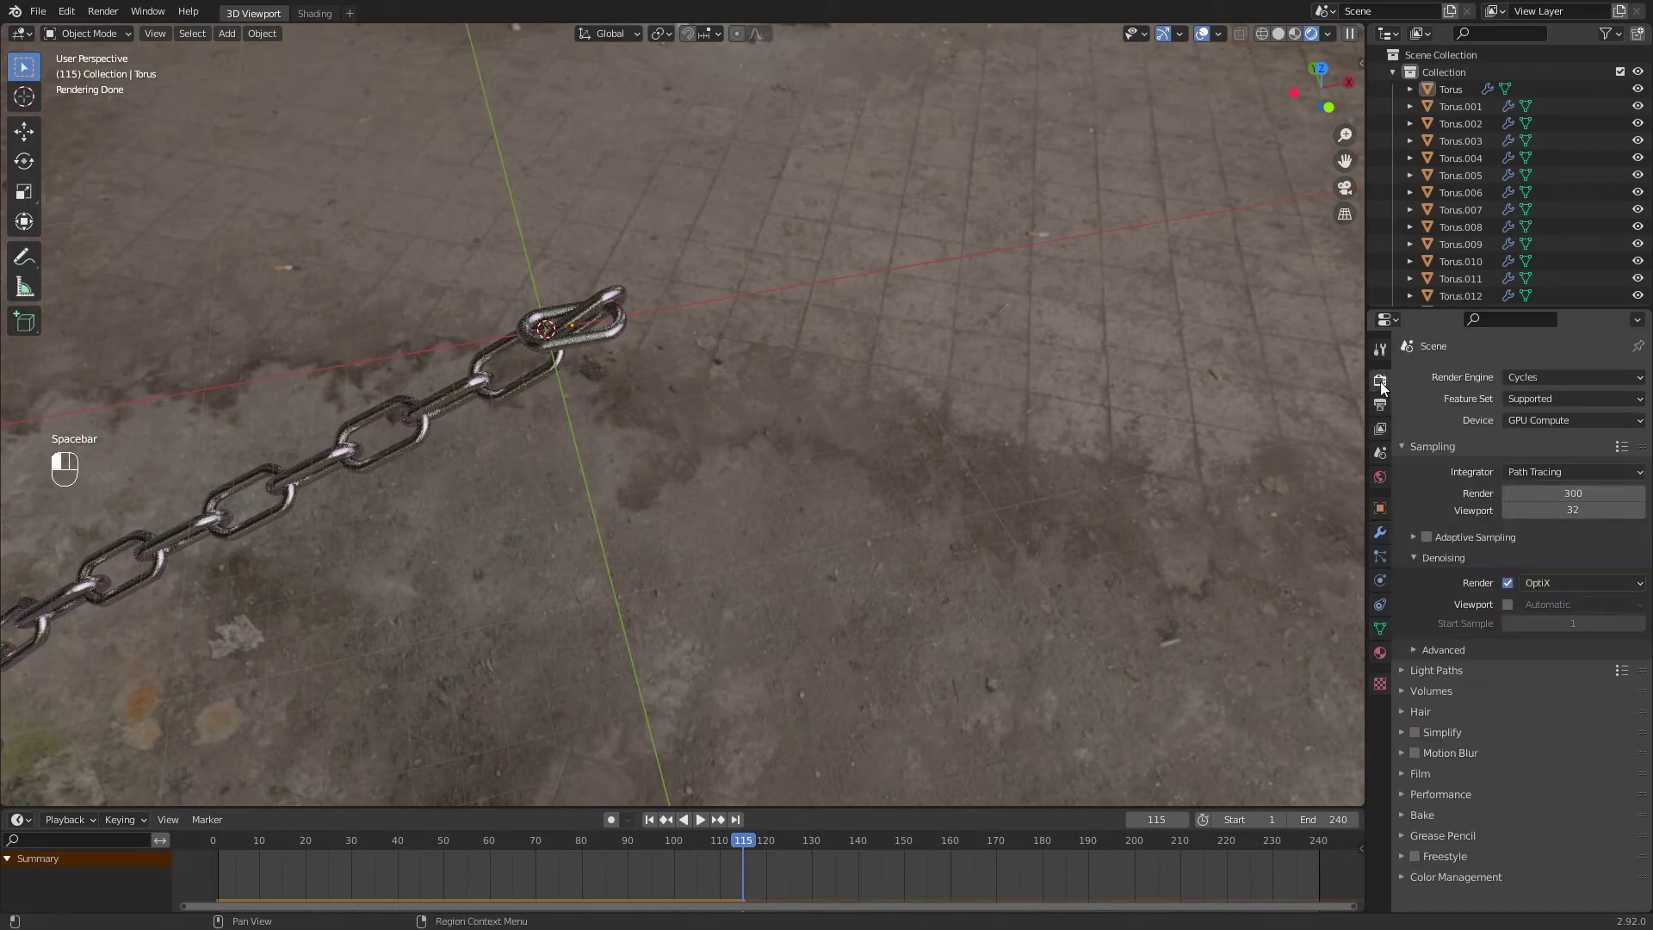
pyautogui.click(1537, 381)
pyautogui.click(1538, 398)
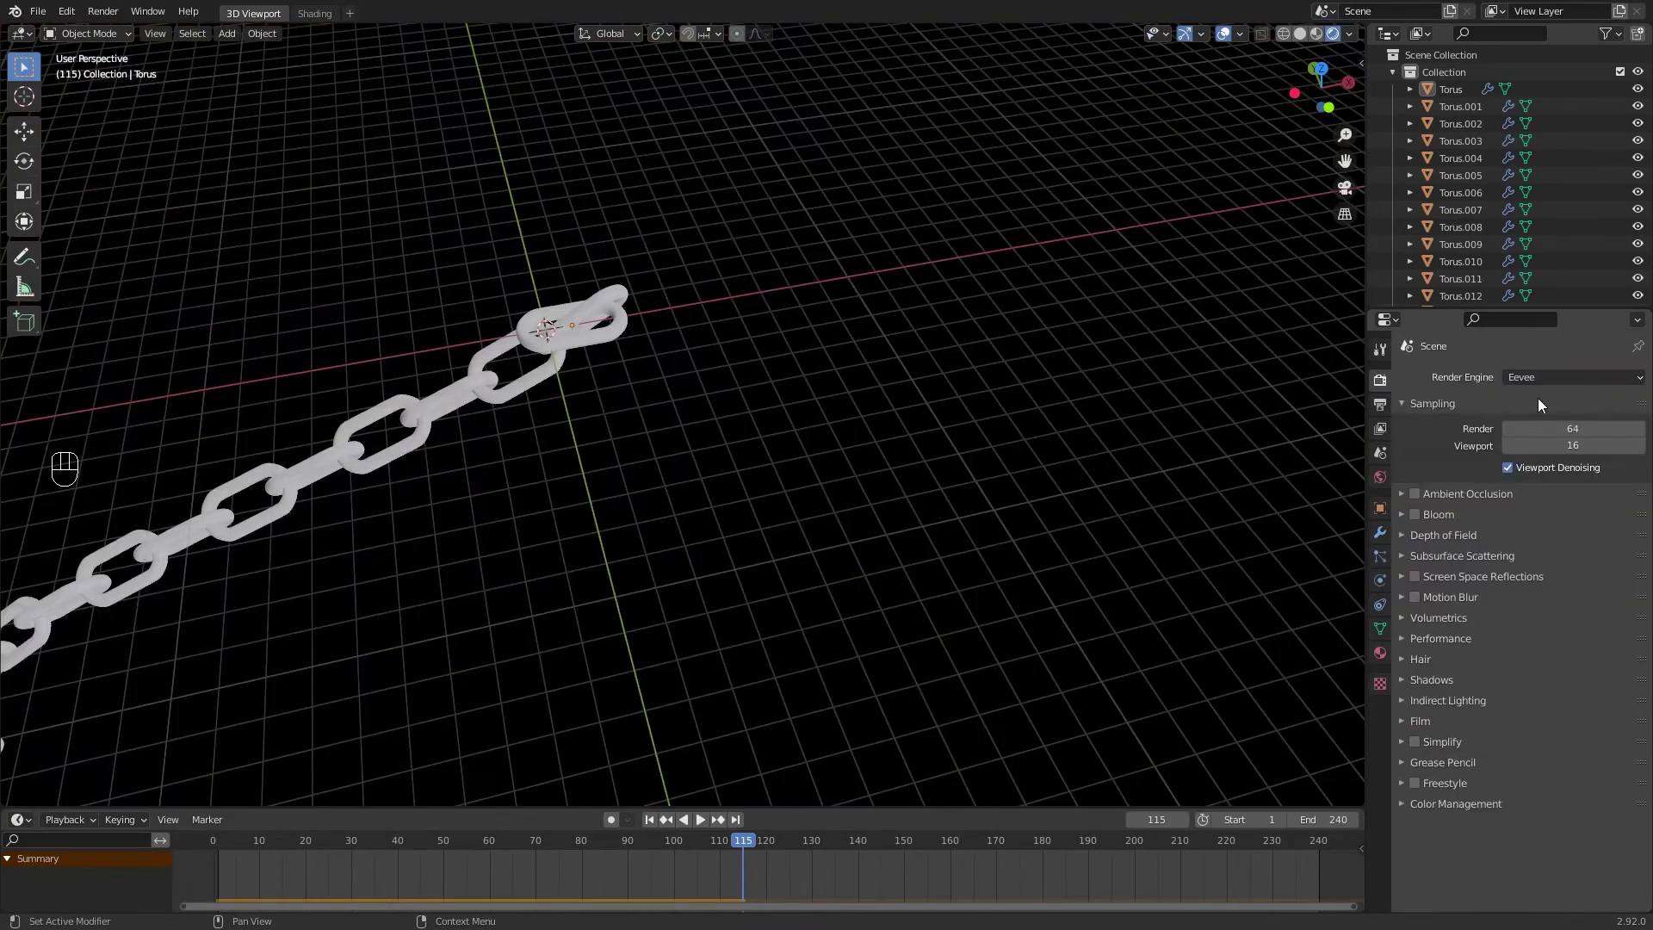
pyautogui.hotkey('shift', 'Left')
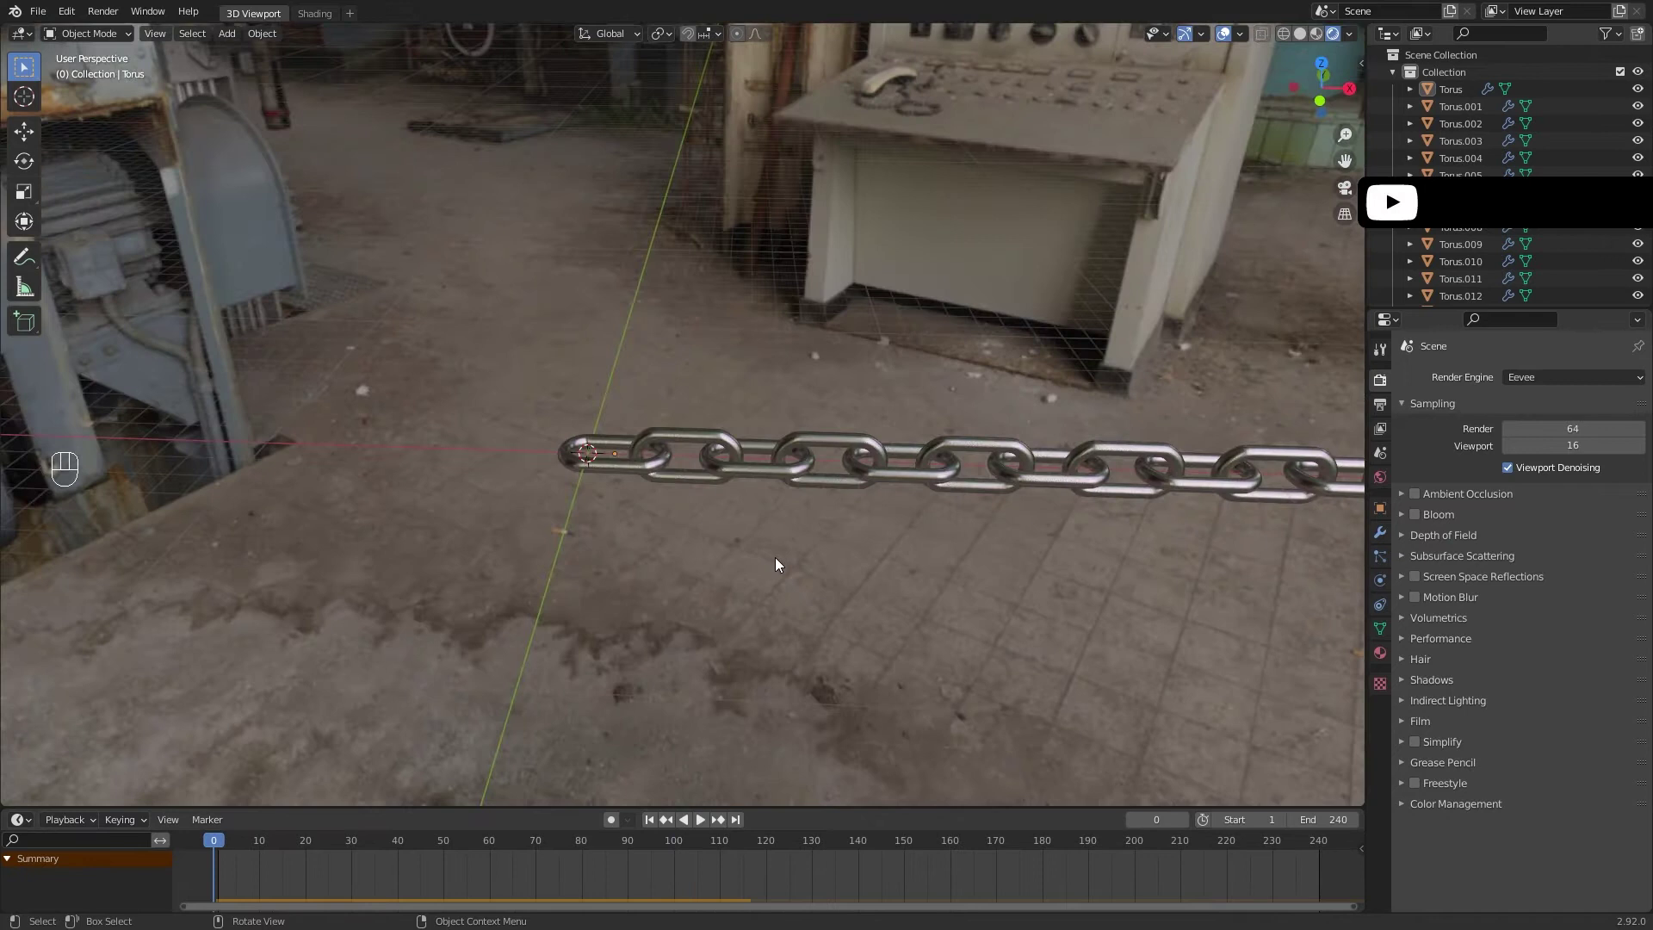
pyautogui.press('space')
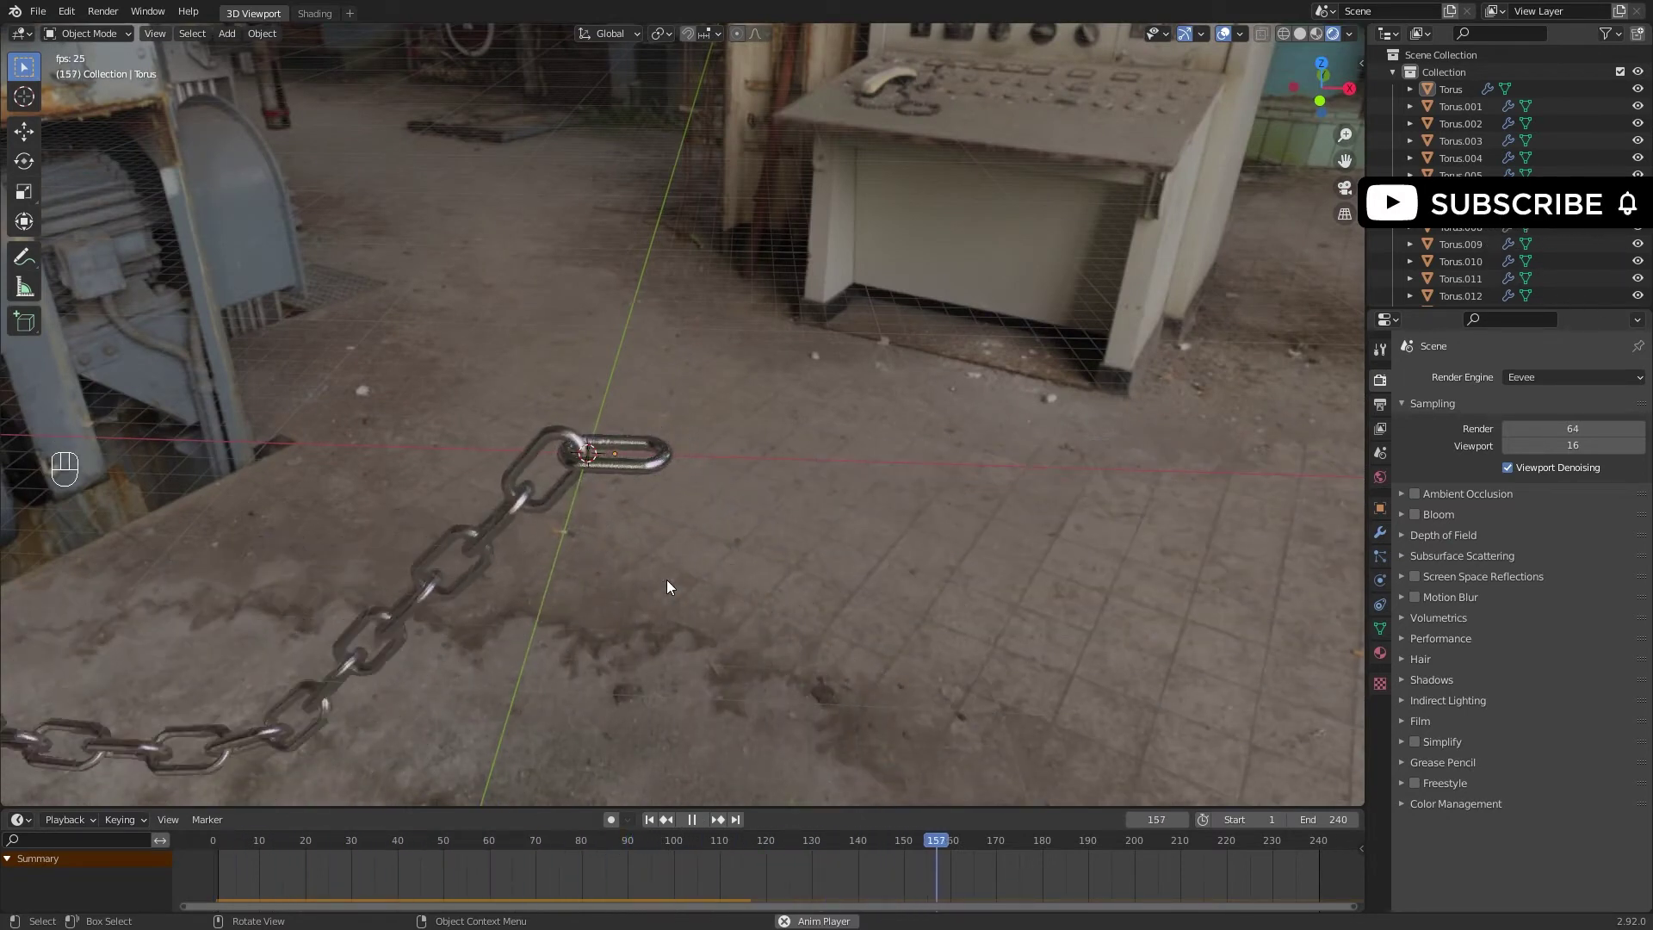
pyautogui.press('space')
# Step: Set the render engine back to Cycles
pyautogui.click(1534, 382)
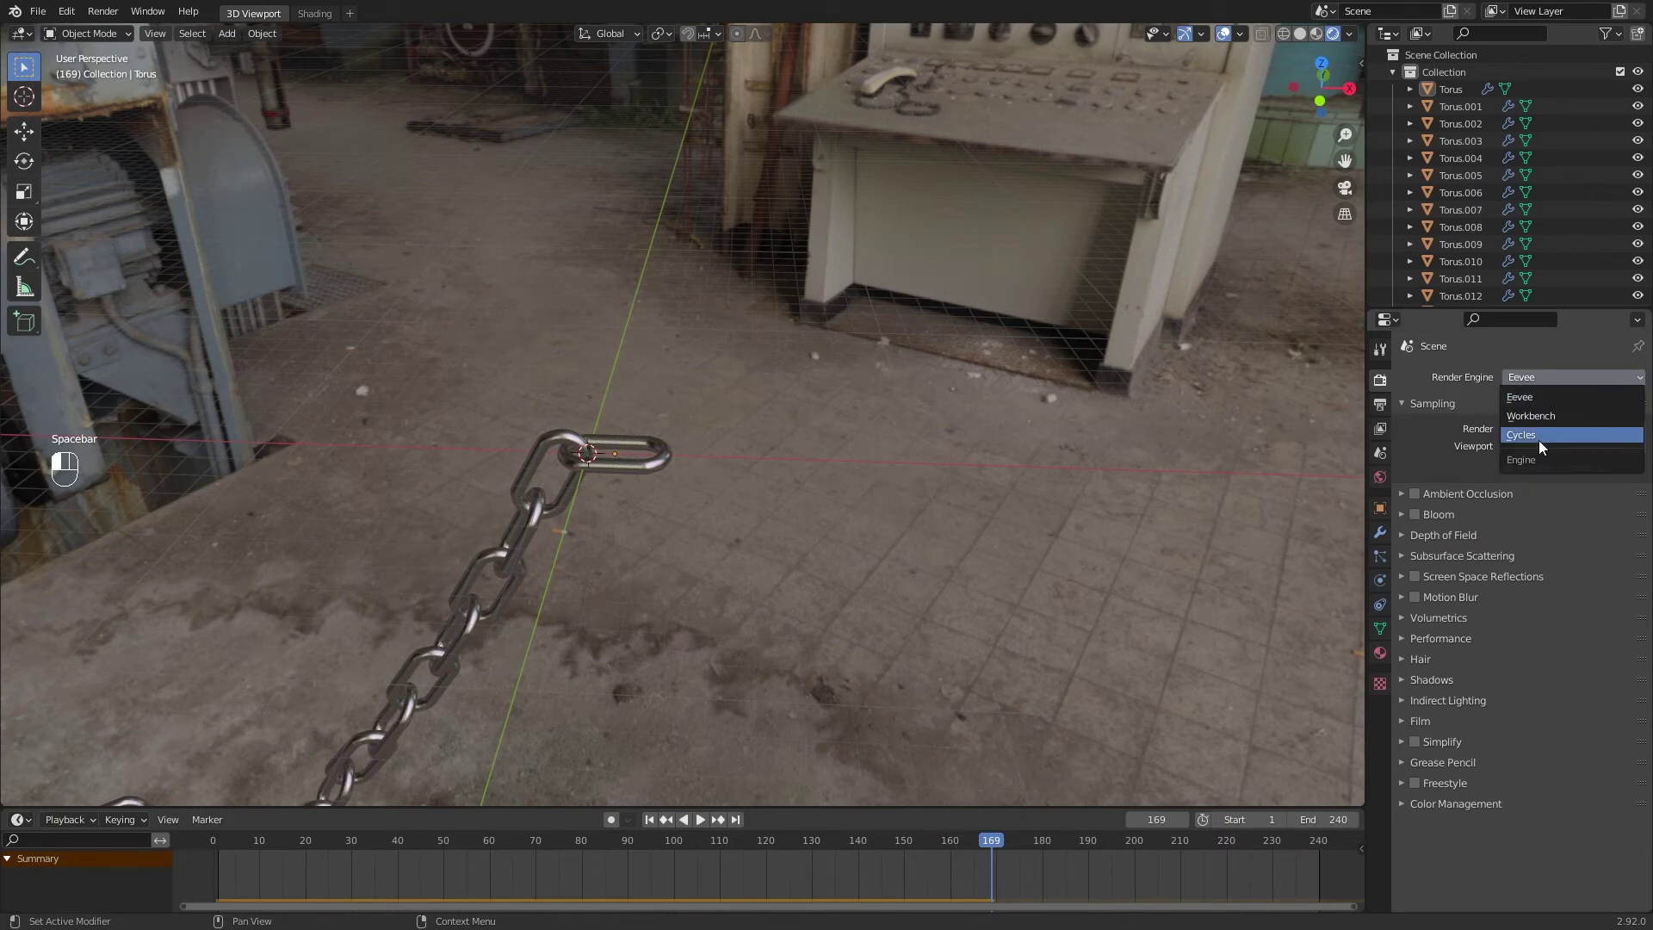
pyautogui.click(1538, 441)
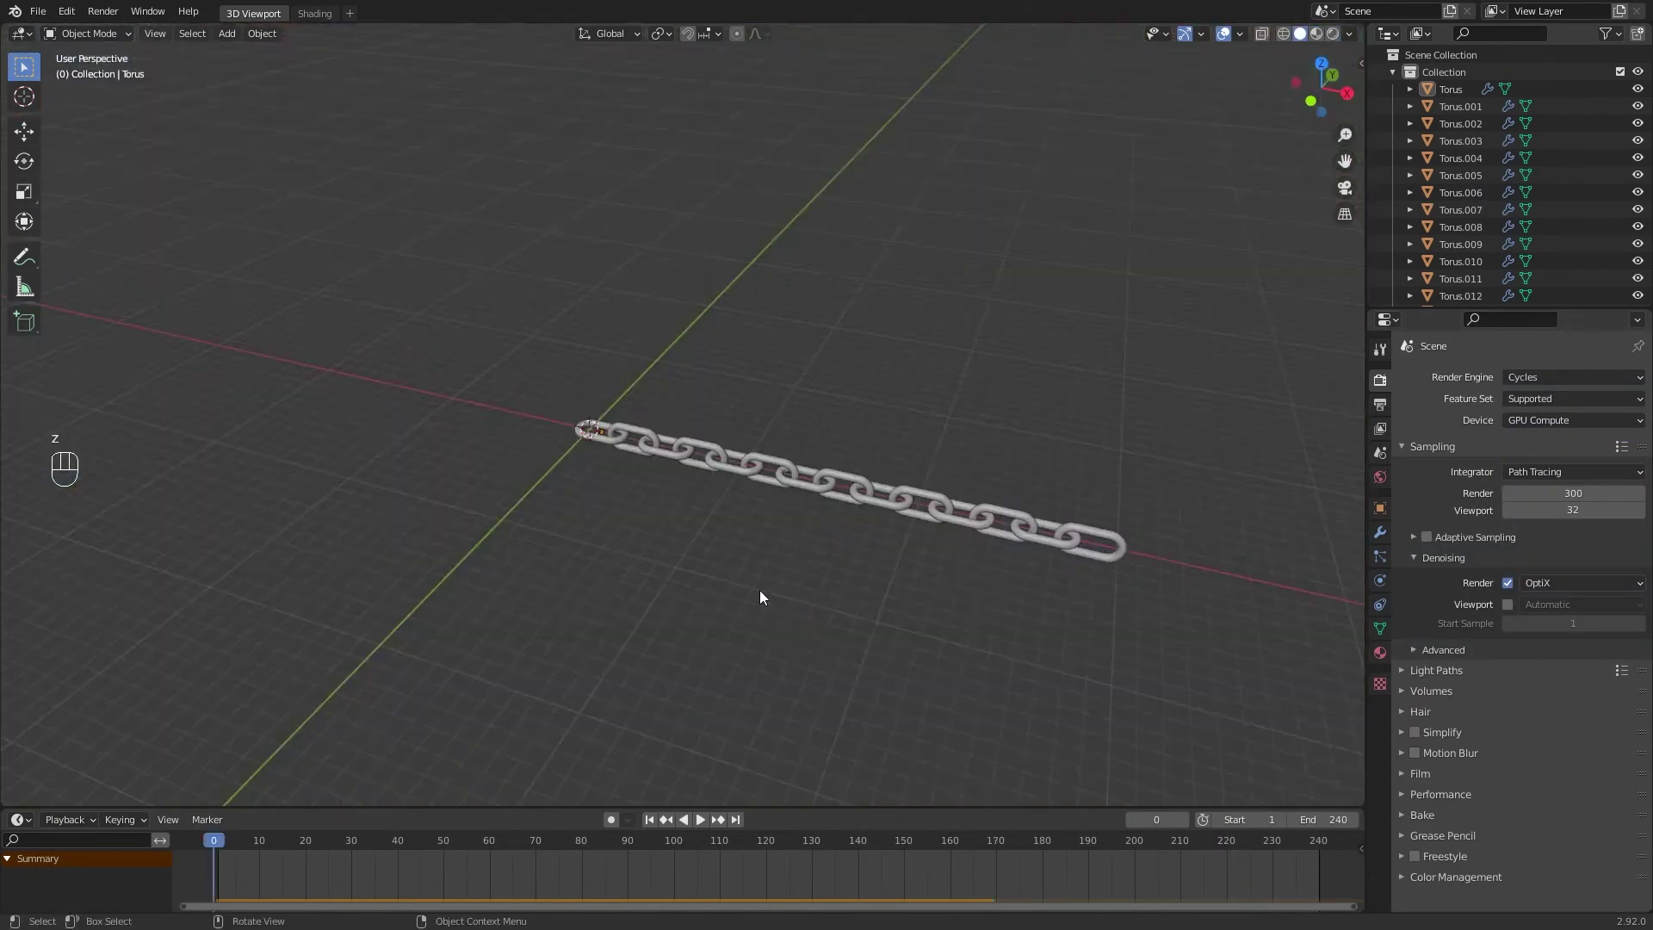
# Step: Add a Monkey mesh, place it below the chain, rotate it about -47.3° and scale it up
pyautogui.hotkey('shift', 'a')
pyautogui.moveTo(760, 590)
pyautogui.click(897, 368)
pyautogui.press('KP_7')
pyautogui.press('g')
pyautogui.click(928, 601)
pyautogui.press('r')
pyautogui.click(884, 389)
pyautogui.press('s')
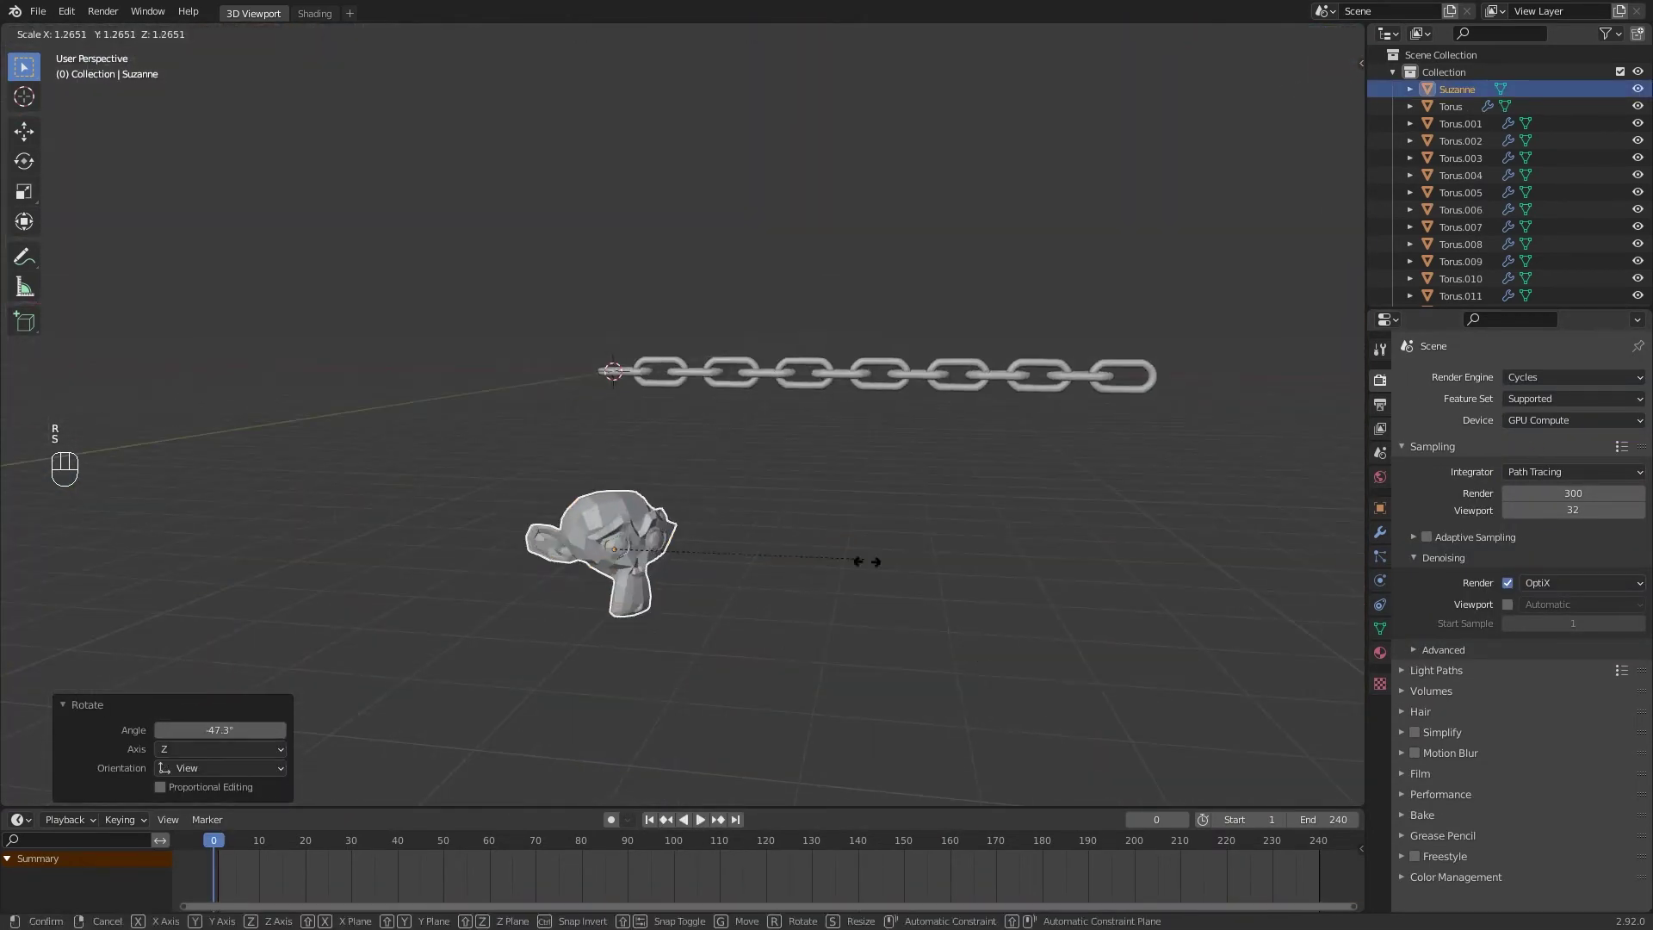
pyautogui.click(1077, 584)
# Step: Give the monkey head a rigid body of type Passive
pyautogui.click(1379, 580)
pyautogui.click(1584, 435)
pyautogui.click(1553, 507)
pyautogui.click(1541, 546)
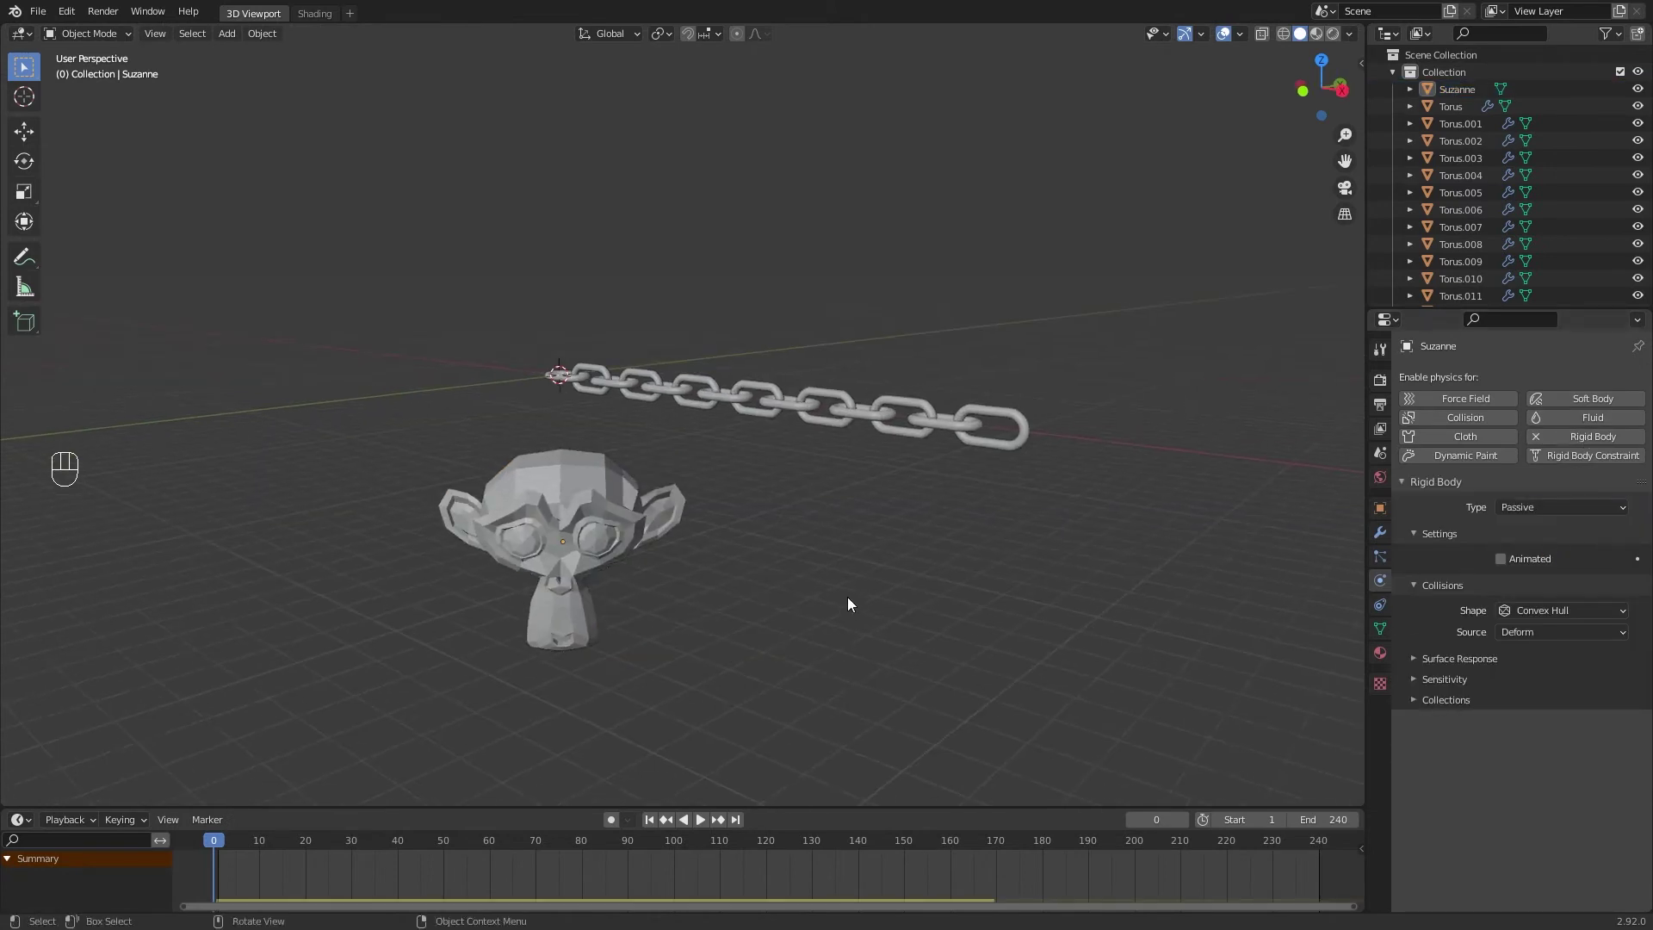
# Step: Play the simulation to examine how the chain falls around the monkey head
pyautogui.press('KP_3')
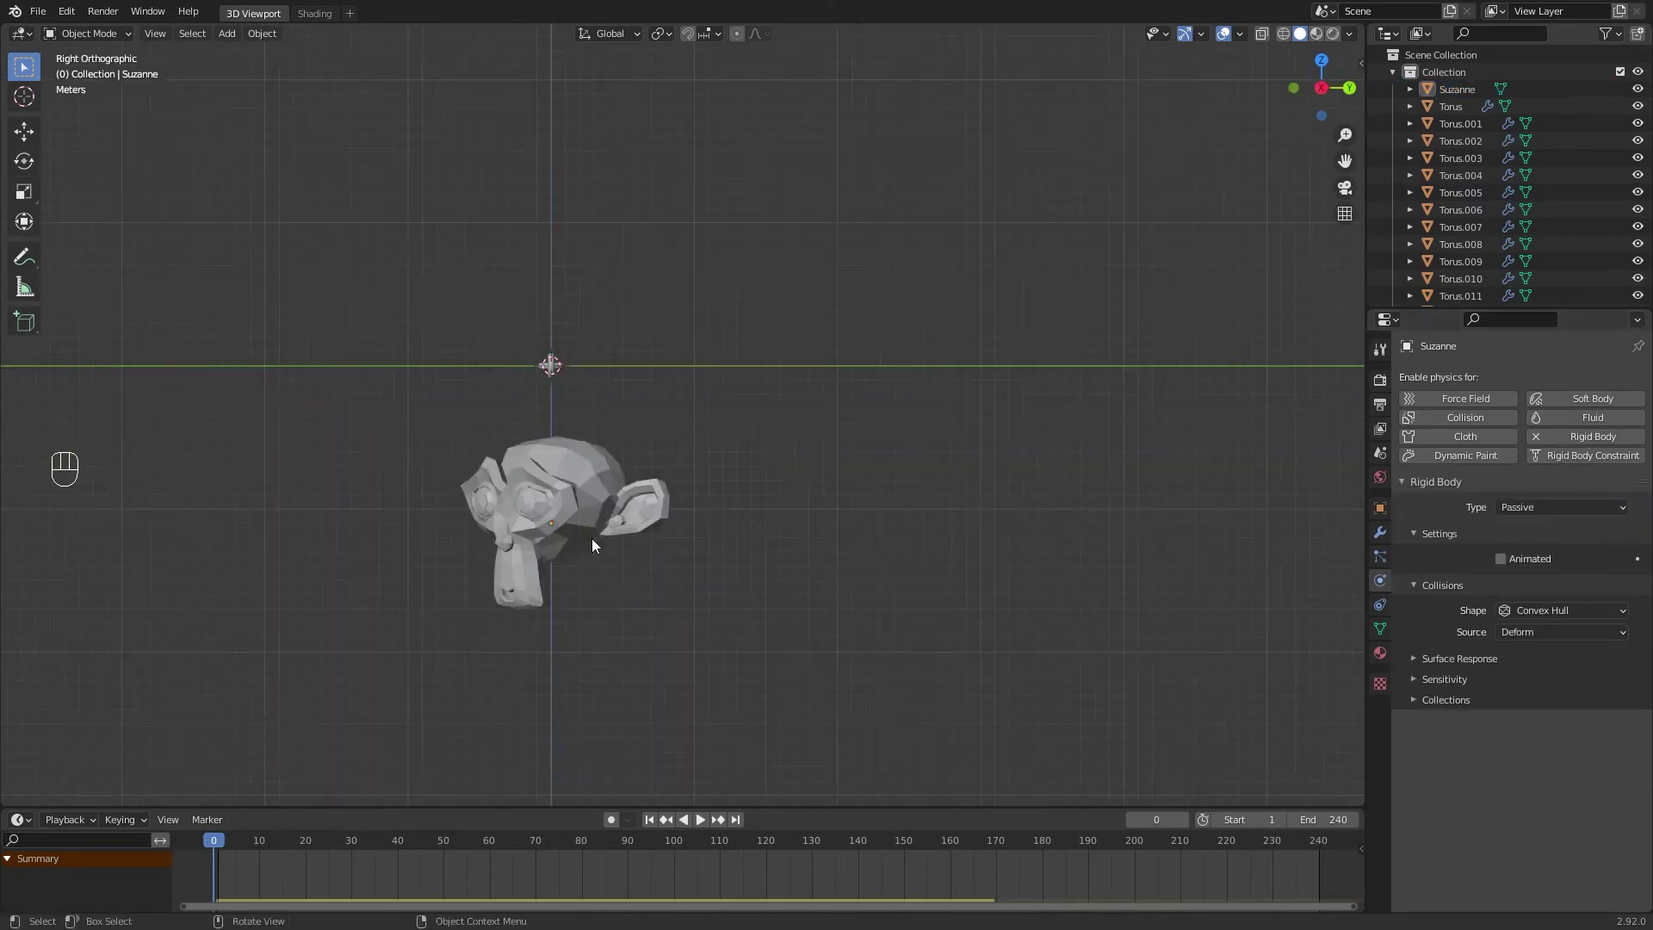
pyautogui.press('space')
pyautogui.moveTo(592, 539); pyautogui.dragTo(753, 544, button='middle')
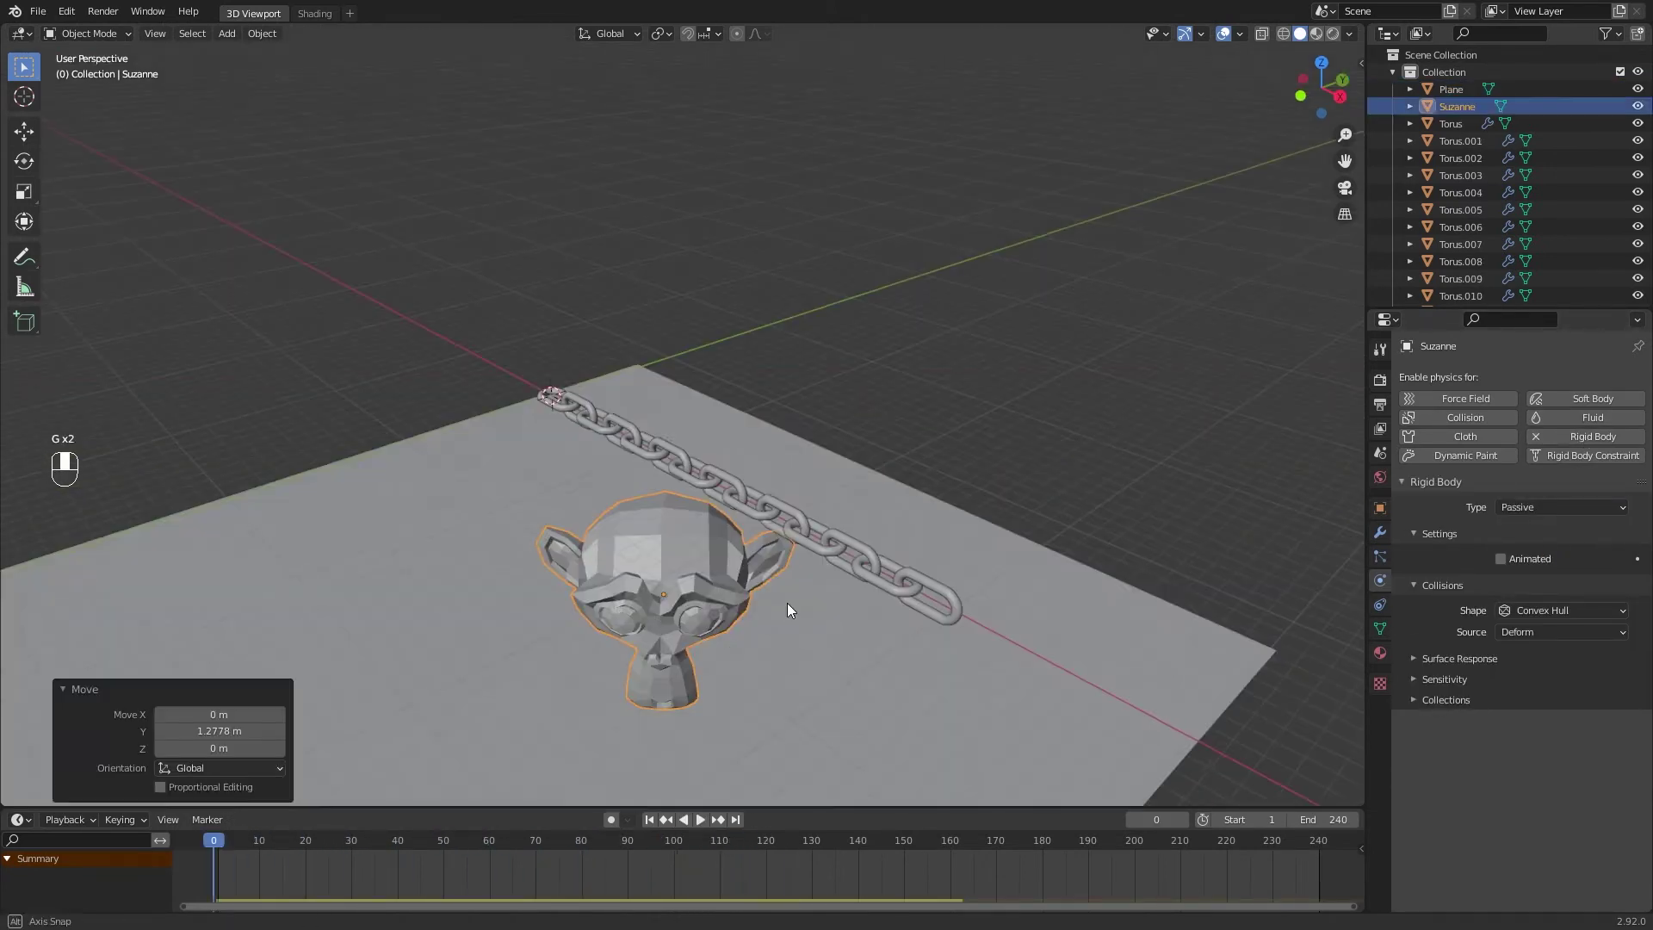
pyautogui.moveTo(790, 609); pyautogui.dragTo(740, 522, button='middle')
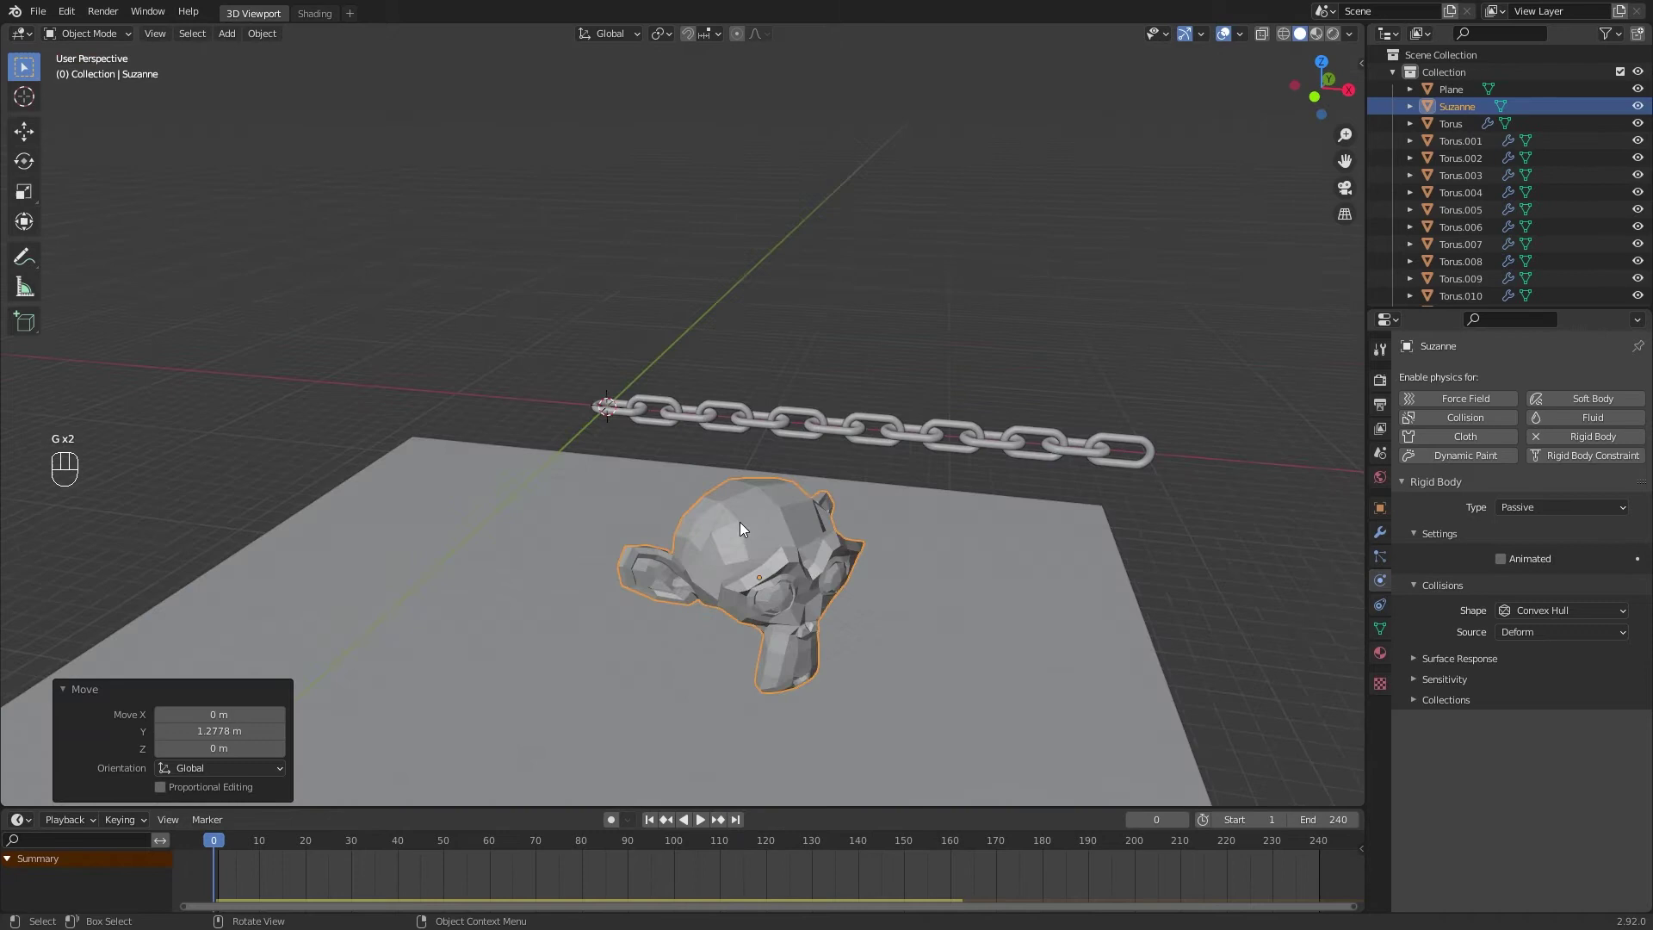
# Step: Give the ground plane a rigid body of type Passive
pyautogui.click(607, 406)
pyautogui.click(1006, 611)
pyautogui.click(1592, 435)
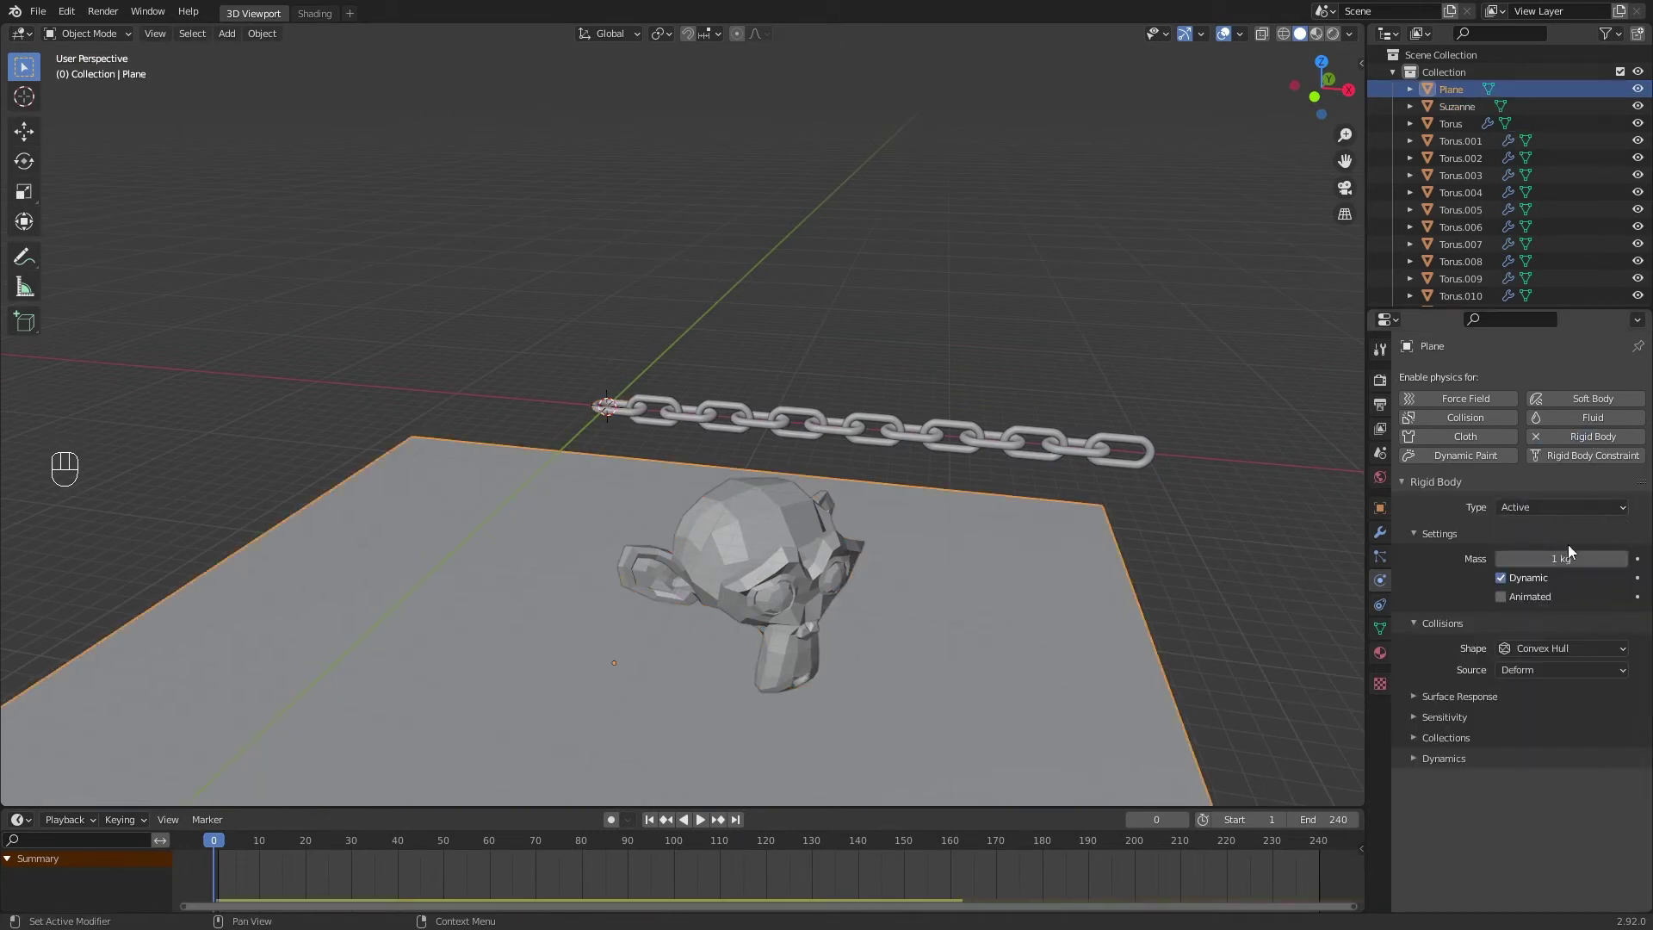
pyautogui.click(1561, 507)
pyautogui.click(1550, 551)
# Step: Try the simulation with the rigid body Dynamic option enabled on the chain's first link
pyautogui.press('space')
pyautogui.press('space')
pyautogui.click(607, 407)
pyautogui.click(1501, 577)
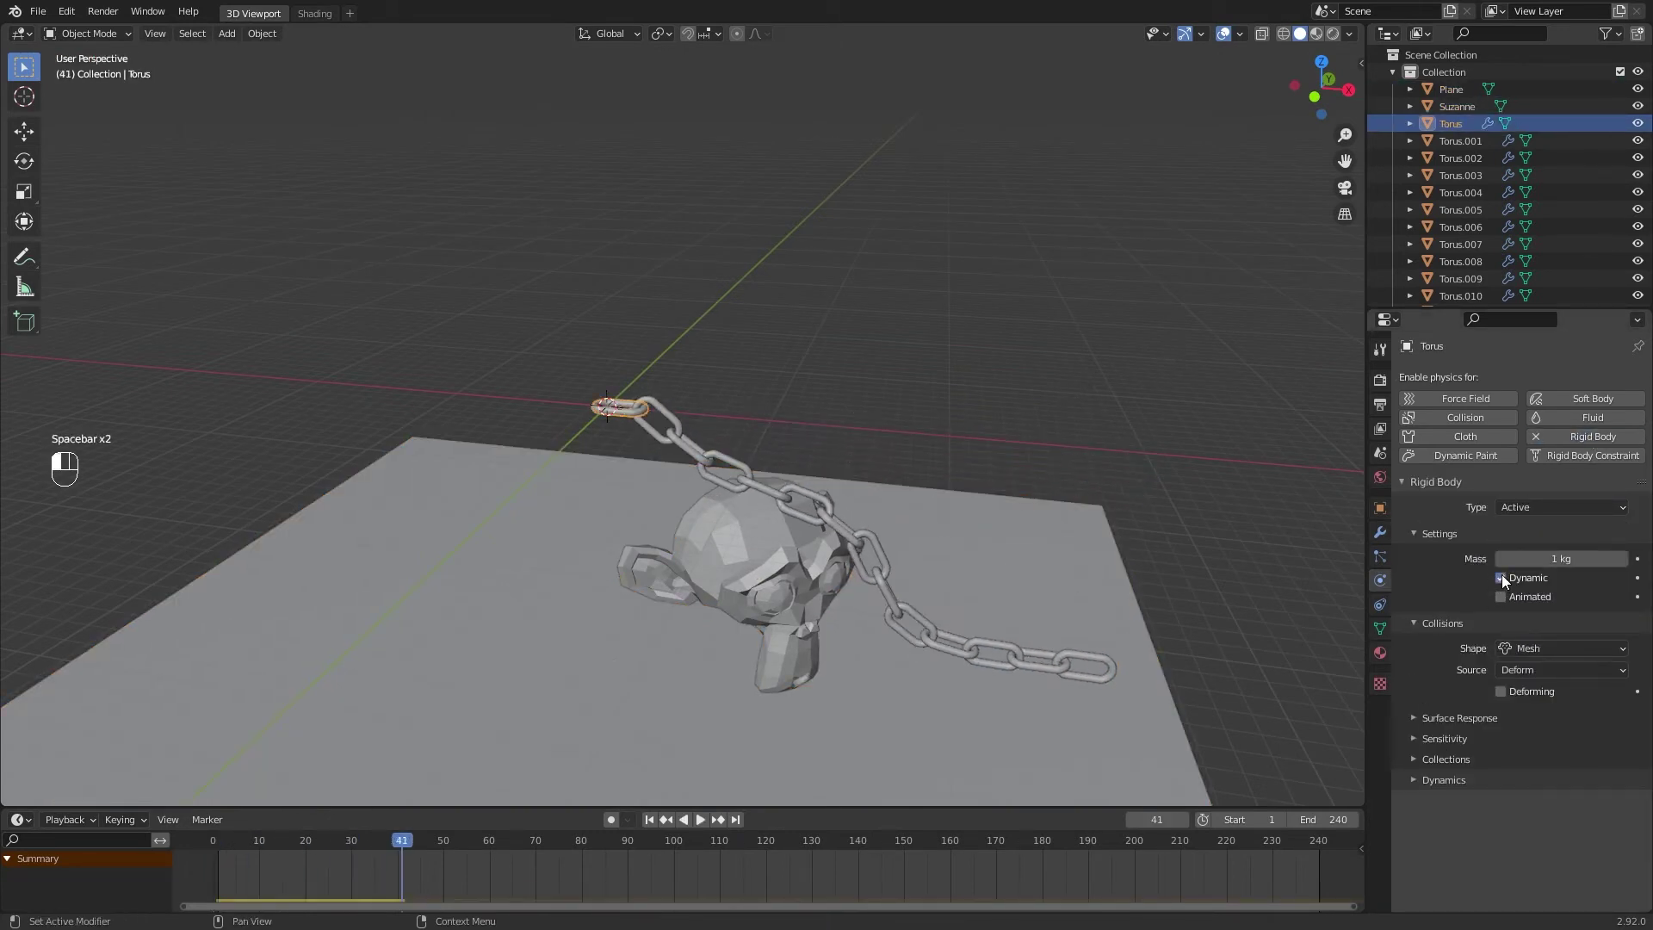
pyautogui.press('space')
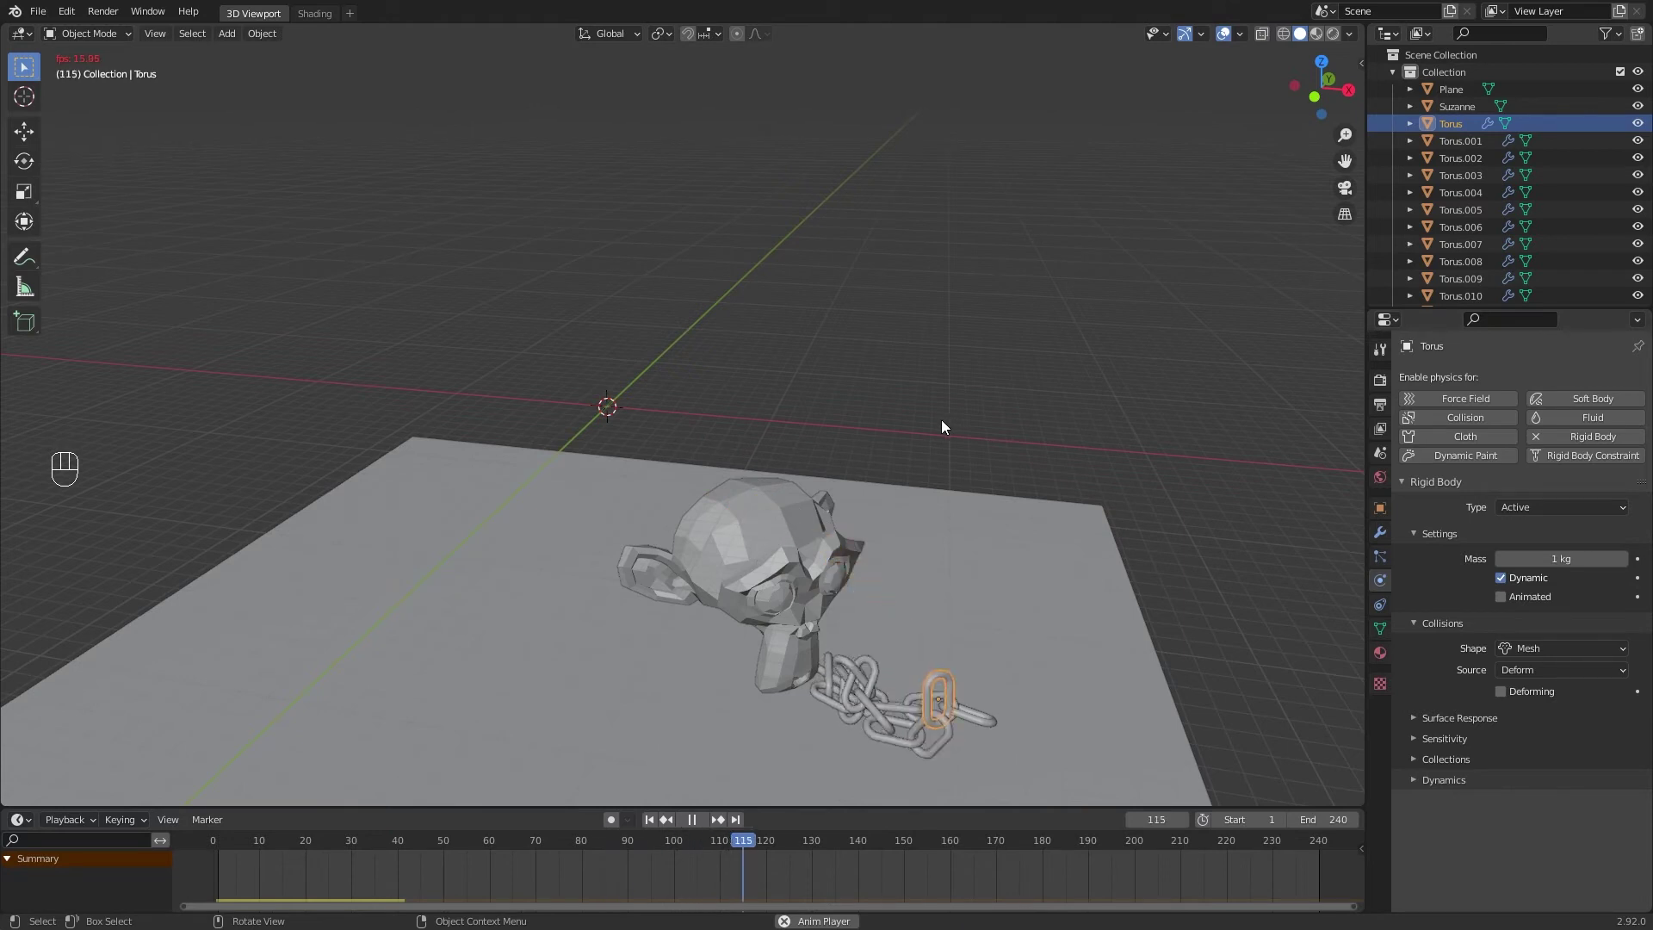
pyautogui.press('space')
pyautogui.hotkey('ctrl', 'z')
pyautogui.hotkey('ctrl', 'z')
# Step: Move the monkey head about 1.98 m along X, and rotate and reposition it beneath the chain
pyautogui.press('g')
pyautogui.press('x')
pyautogui.click(887, 581)
pyautogui.keyDown('alt'); pyautogui.moveTo(896, 582); pyautogui.dragTo(938, 588, button='middle'); pyautogui.keyUp('alt')
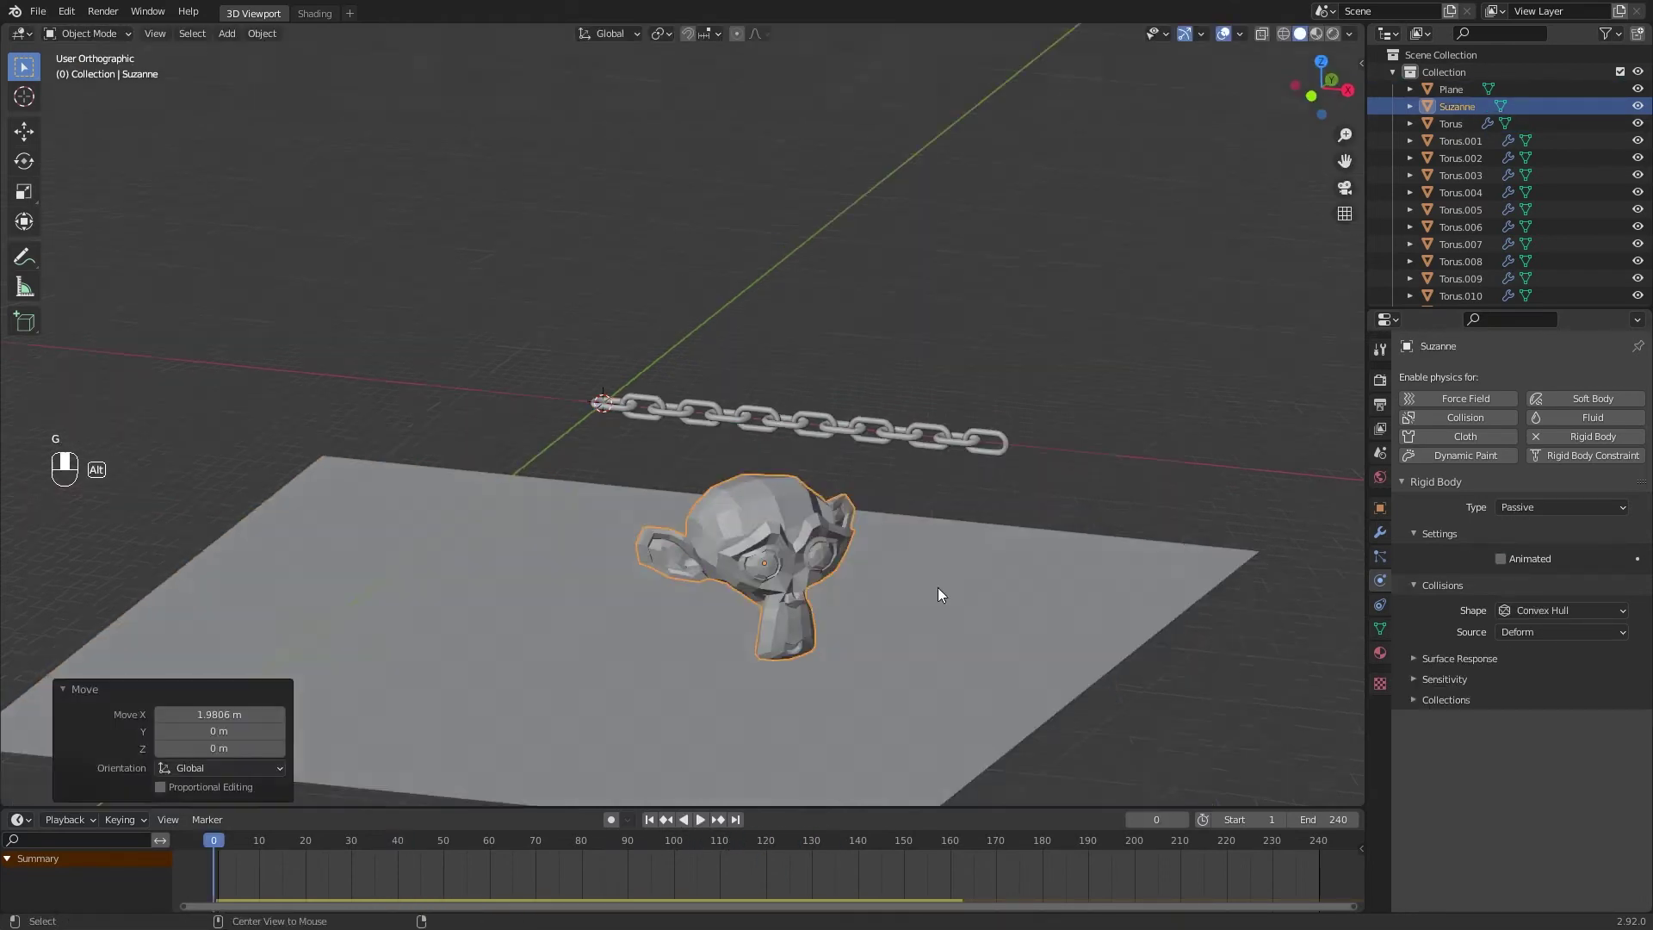
pyautogui.keyDown('alt'); pyautogui.moveTo(757, 607); pyautogui.dragTo(1099, 422, button='middle'); pyautogui.keyUp('alt')
pyautogui.press('r')
pyautogui.click(684, 607)
pyautogui.press('g')
pyautogui.click(667, 603)
# Step: Return the simulation to the first frame and enable the rigid body Dynamic option on the chain's first link
pyautogui.press('space')
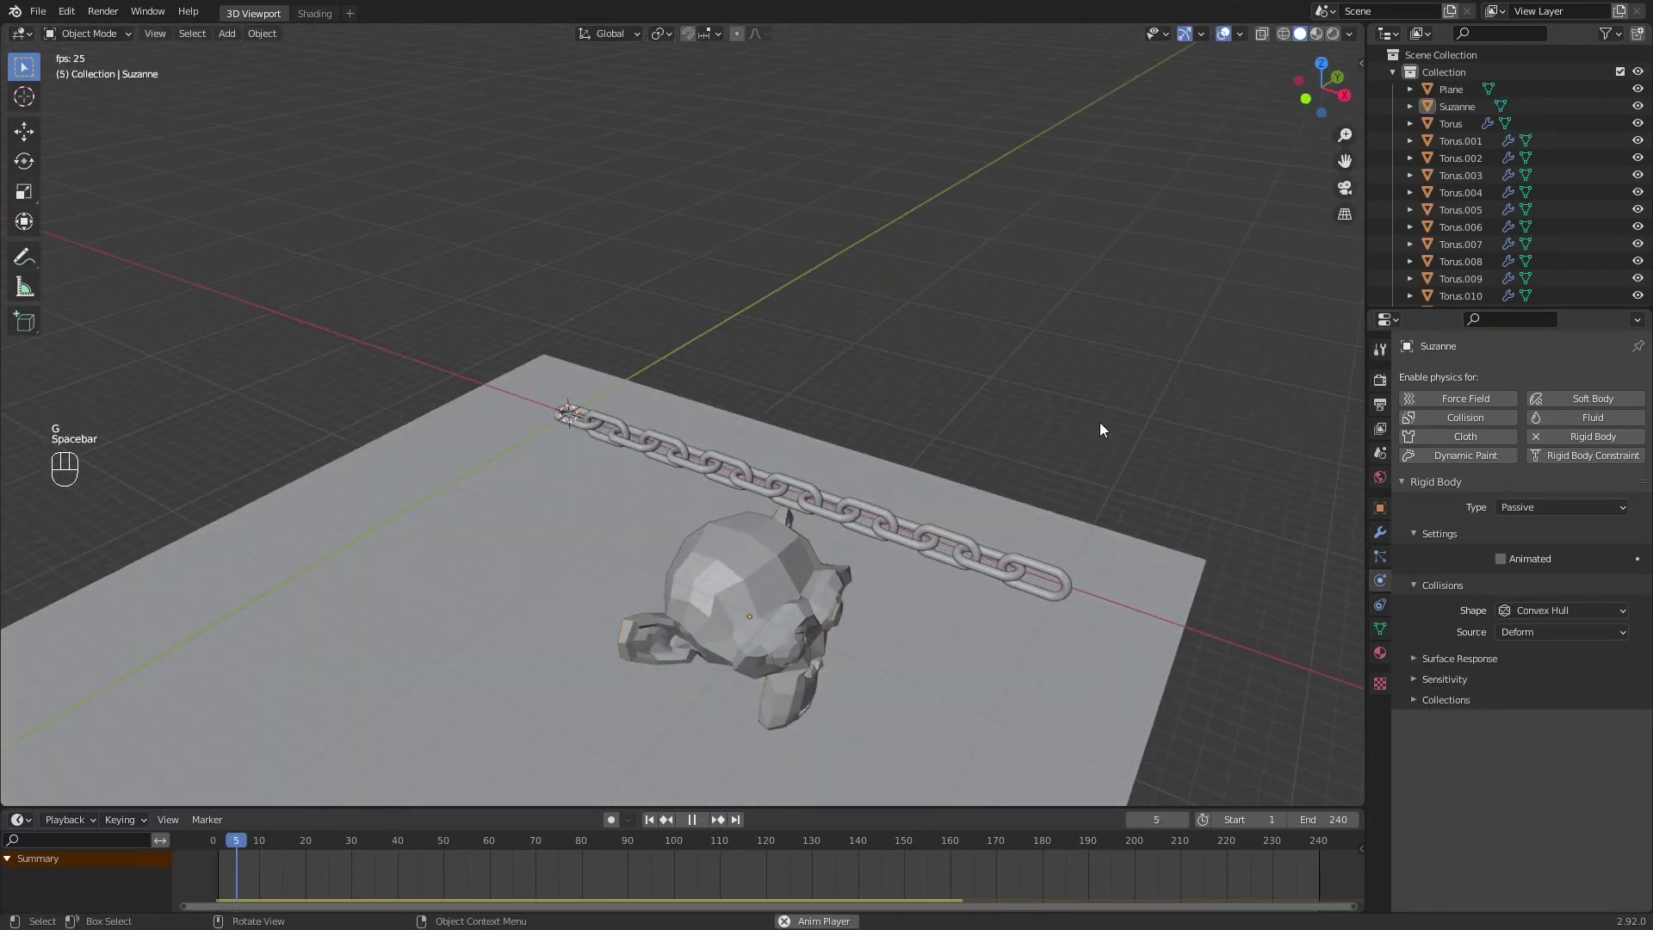
pyautogui.click(581, 427)
pyautogui.click(649, 820)
pyautogui.click(1501, 577)
pyautogui.moveTo(1092, 560); pyautogui.dragTo(1078, 524, button='middle')
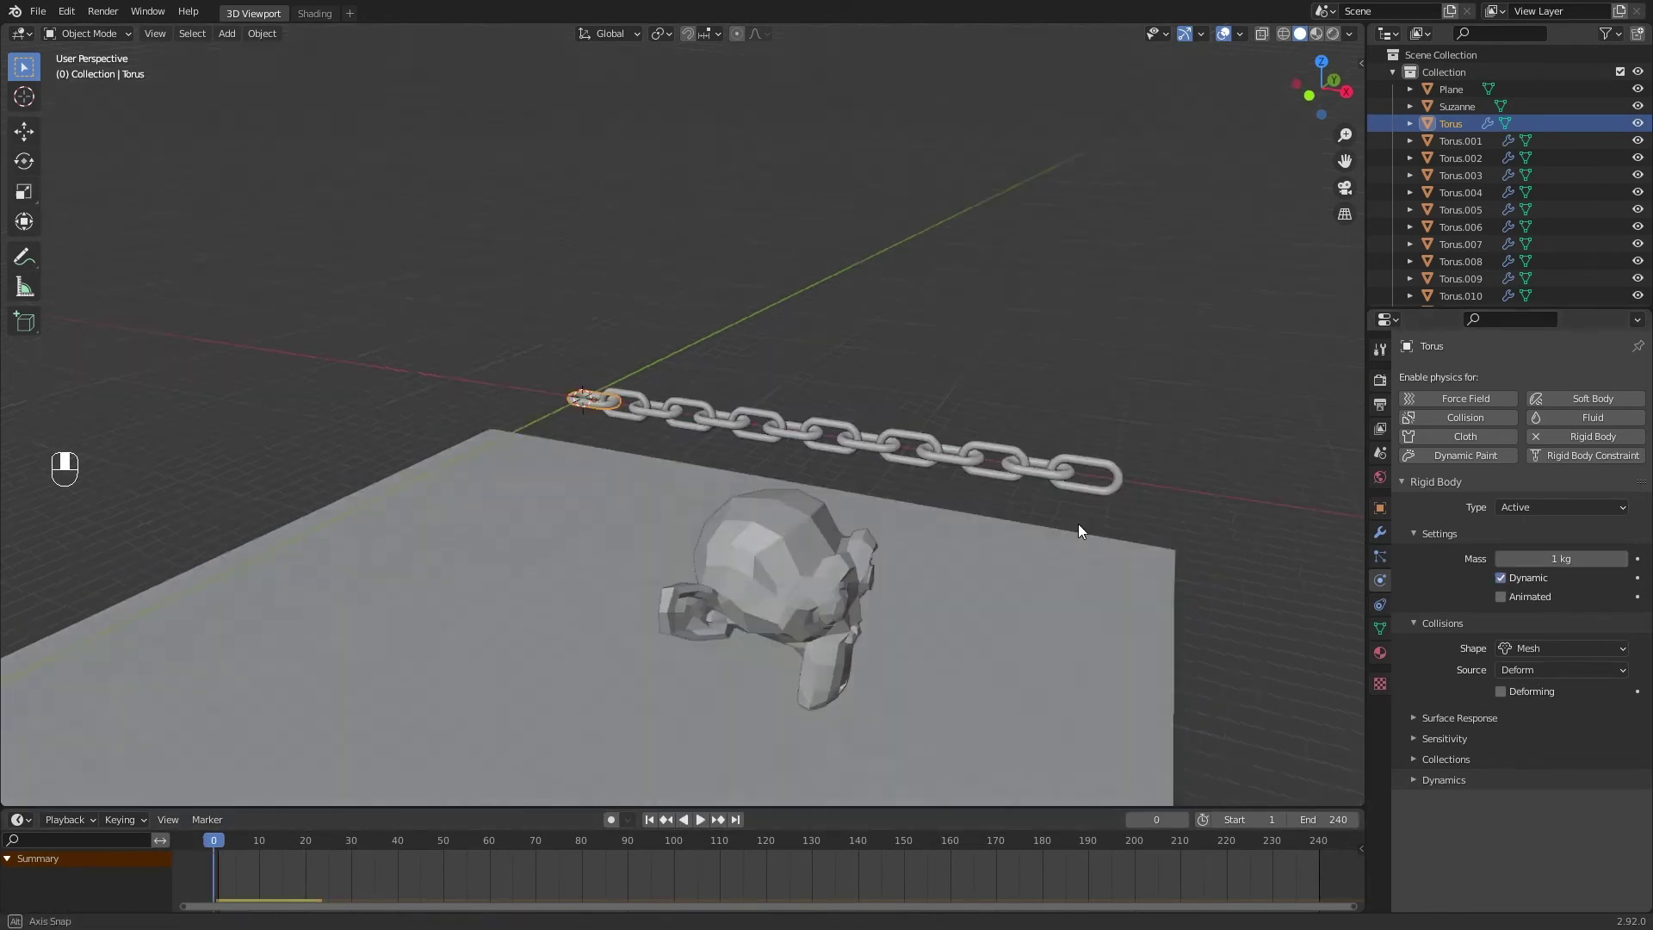
# Step: Play the rigid body simulation and examine how the chain falls onto the monkey head
pyautogui.press('space')
pyautogui.moveTo(932, 558); pyautogui.dragTo(799, 567, button='middle')
pyautogui.press('space')
pyautogui.scroll(2, 529, 619)
pyautogui.press('z')
pyautogui.moveTo(529, 618)
pyautogui.keyDown('shift'); pyautogui.mouseDown(button='middle')
pyautogui.moveTo(853, 473)
pyautogui.moveTo(850, 589)
pyautogui.moveTo(406, 554)
pyautogui.moveTo(508, 532)
pyautogui.mouseUp(button='middle'); pyautogui.keyUp('shift')
pyautogui.hotkey('alt', 'a')
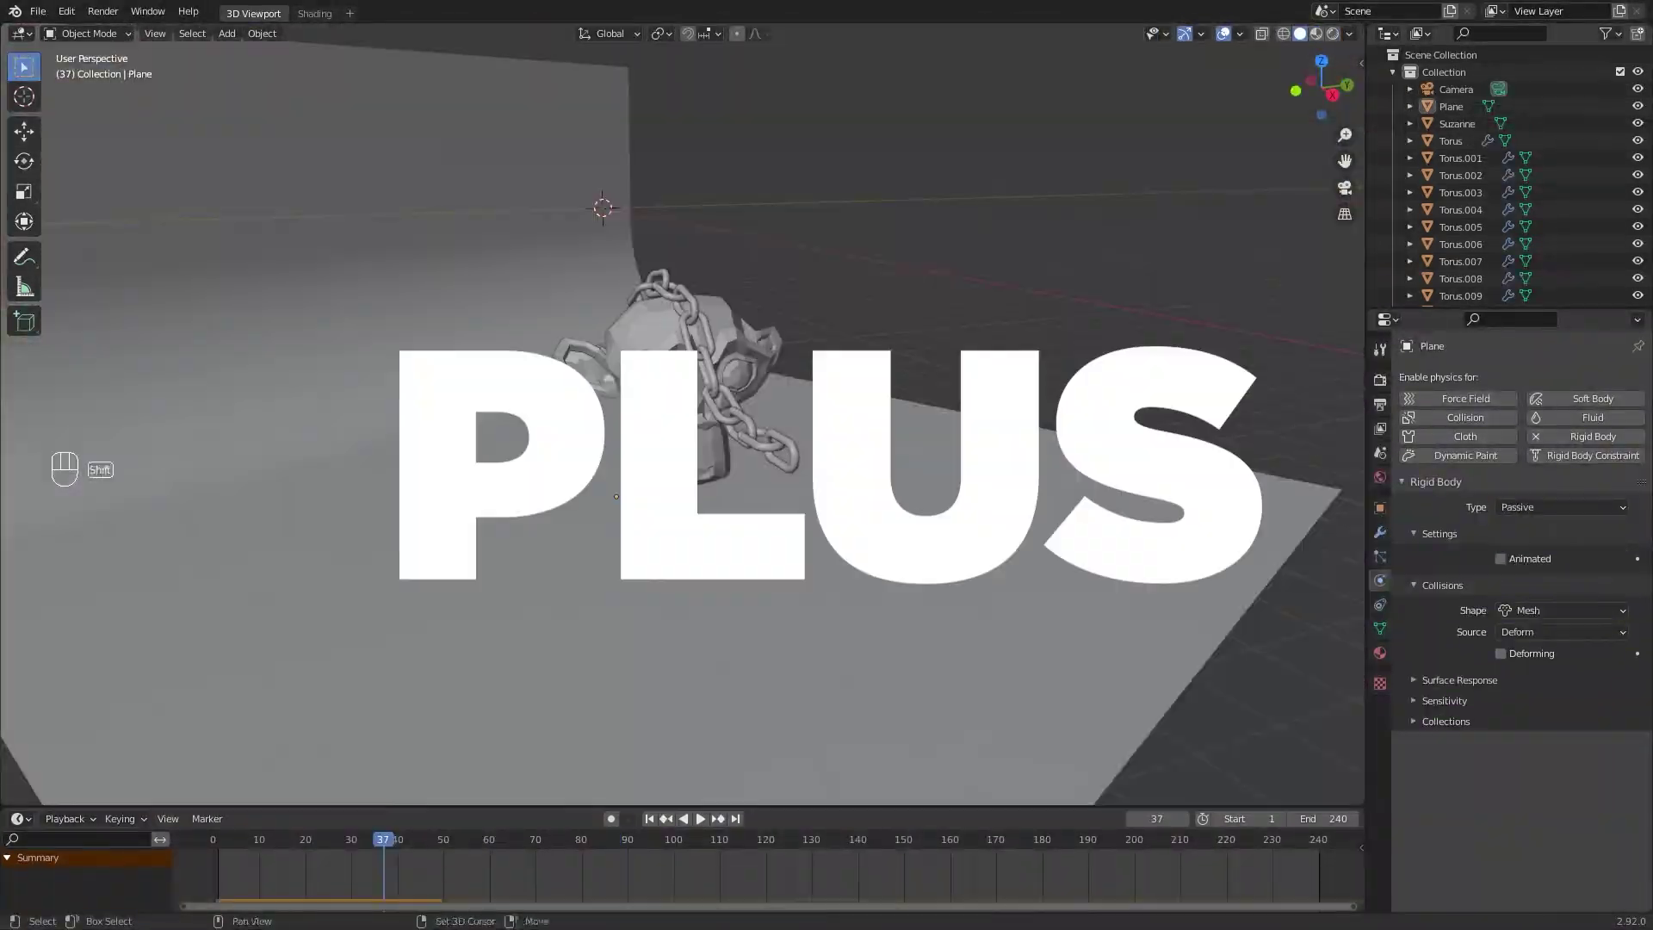
# Step: Rewind the simulation partway and replay it, stopping at frame 51 with the chain draped over the monkey head
pyautogui.scroll(3, 870, 519)
pyautogui.moveTo(1022, 589); pyautogui.dragTo(1062, 599, button='middle')
pyautogui.press('space')
pyautogui.moveTo(474, 838); pyautogui.dragTo(375, 864)
pyautogui.press('space')
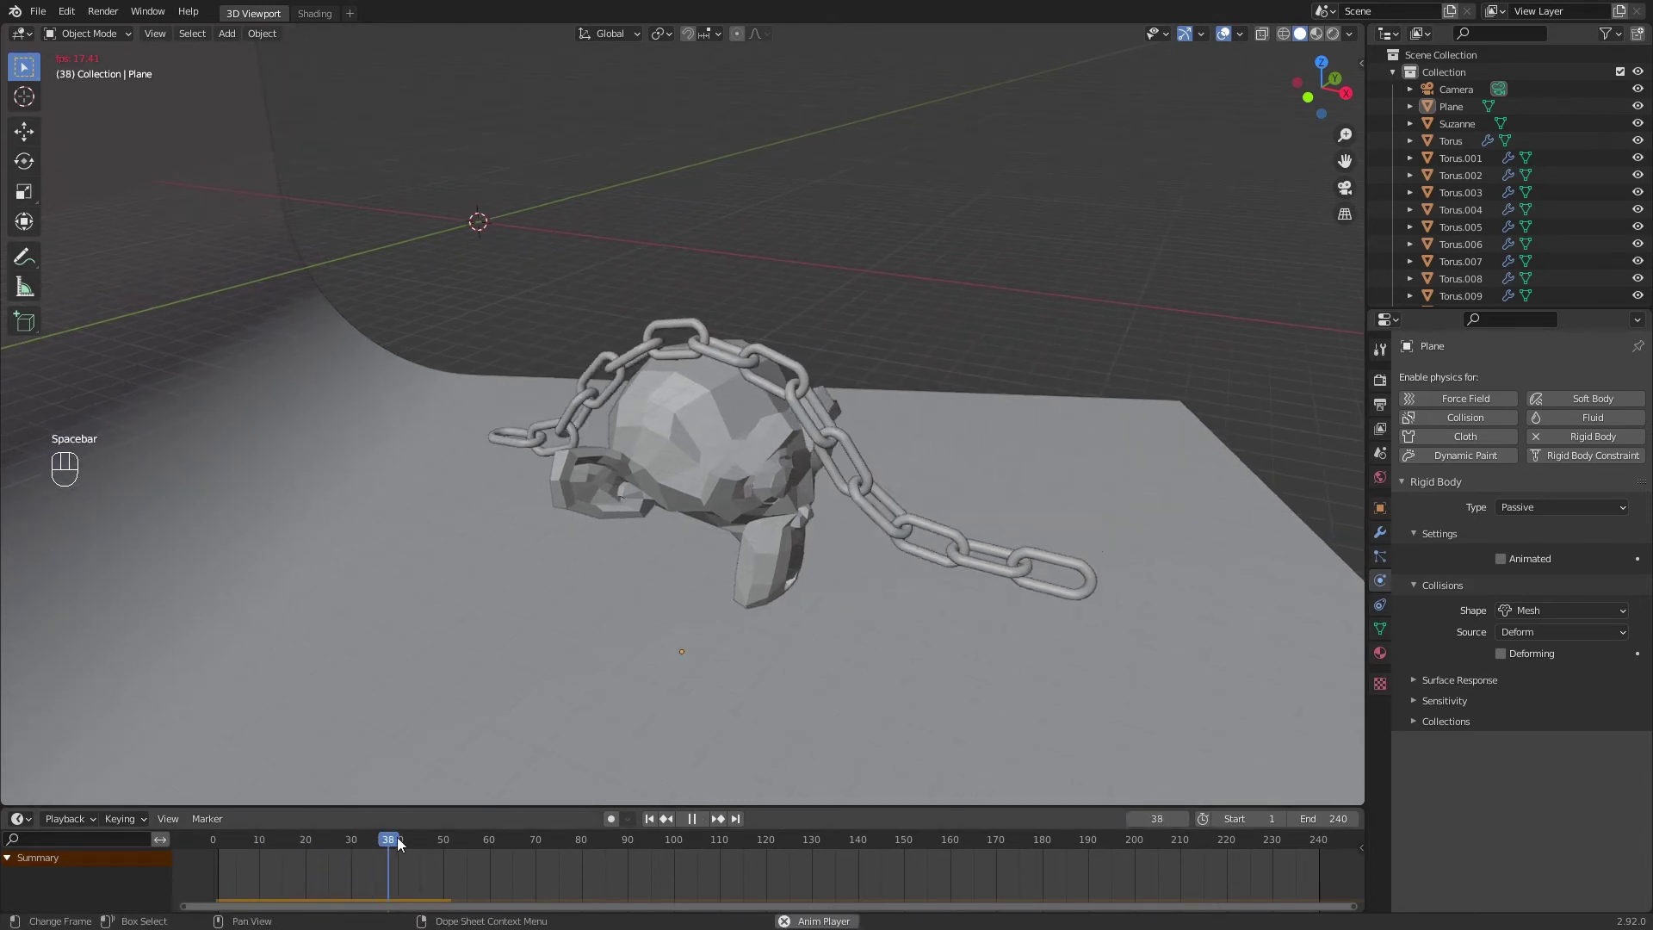
pyautogui.press('space')
pyautogui.moveTo(788, 650); pyautogui.dragTo(819, 651, button='middle')
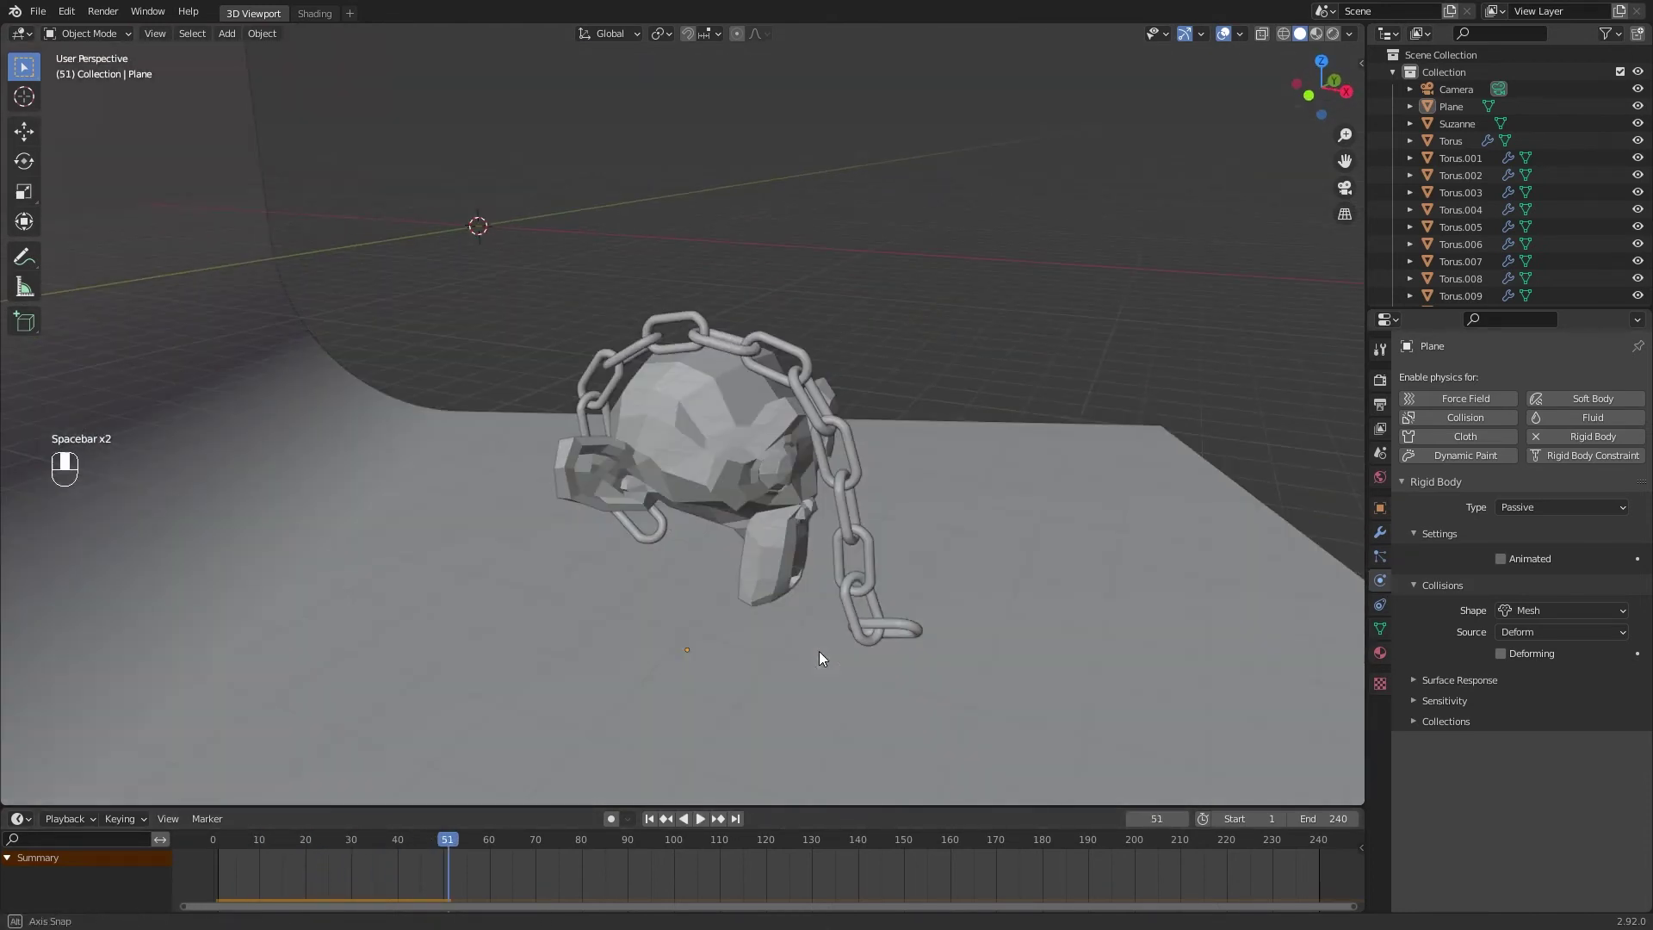
# Step: Select all links of the draped chain and apply their rigid body transformation at frame 51
pyautogui.keyDown('shift'); pyautogui.click(886, 627); pyautogui.keyUp('shift')
pyautogui.keyDown('shift'); pyautogui.click(853, 516); pyautogui.keyUp('shift')
pyautogui.keyDown('shift'); pyautogui.click(825, 423); pyautogui.keyUp('shift')
pyautogui.keyDown('shift'); pyautogui.click(688, 332); pyautogui.keyUp('shift')
pyautogui.moveTo(689, 379); pyautogui.dragTo(736, 379, button='middle')
pyautogui.keyDown('shift'); pyautogui.click(613, 443); pyautogui.keyUp('shift')
pyautogui.keyDown('shift'); pyautogui.click(631, 483); pyautogui.keyUp('shift')
pyautogui.keyDown('shift'); pyautogui.click(664, 529); pyautogui.keyUp('shift')
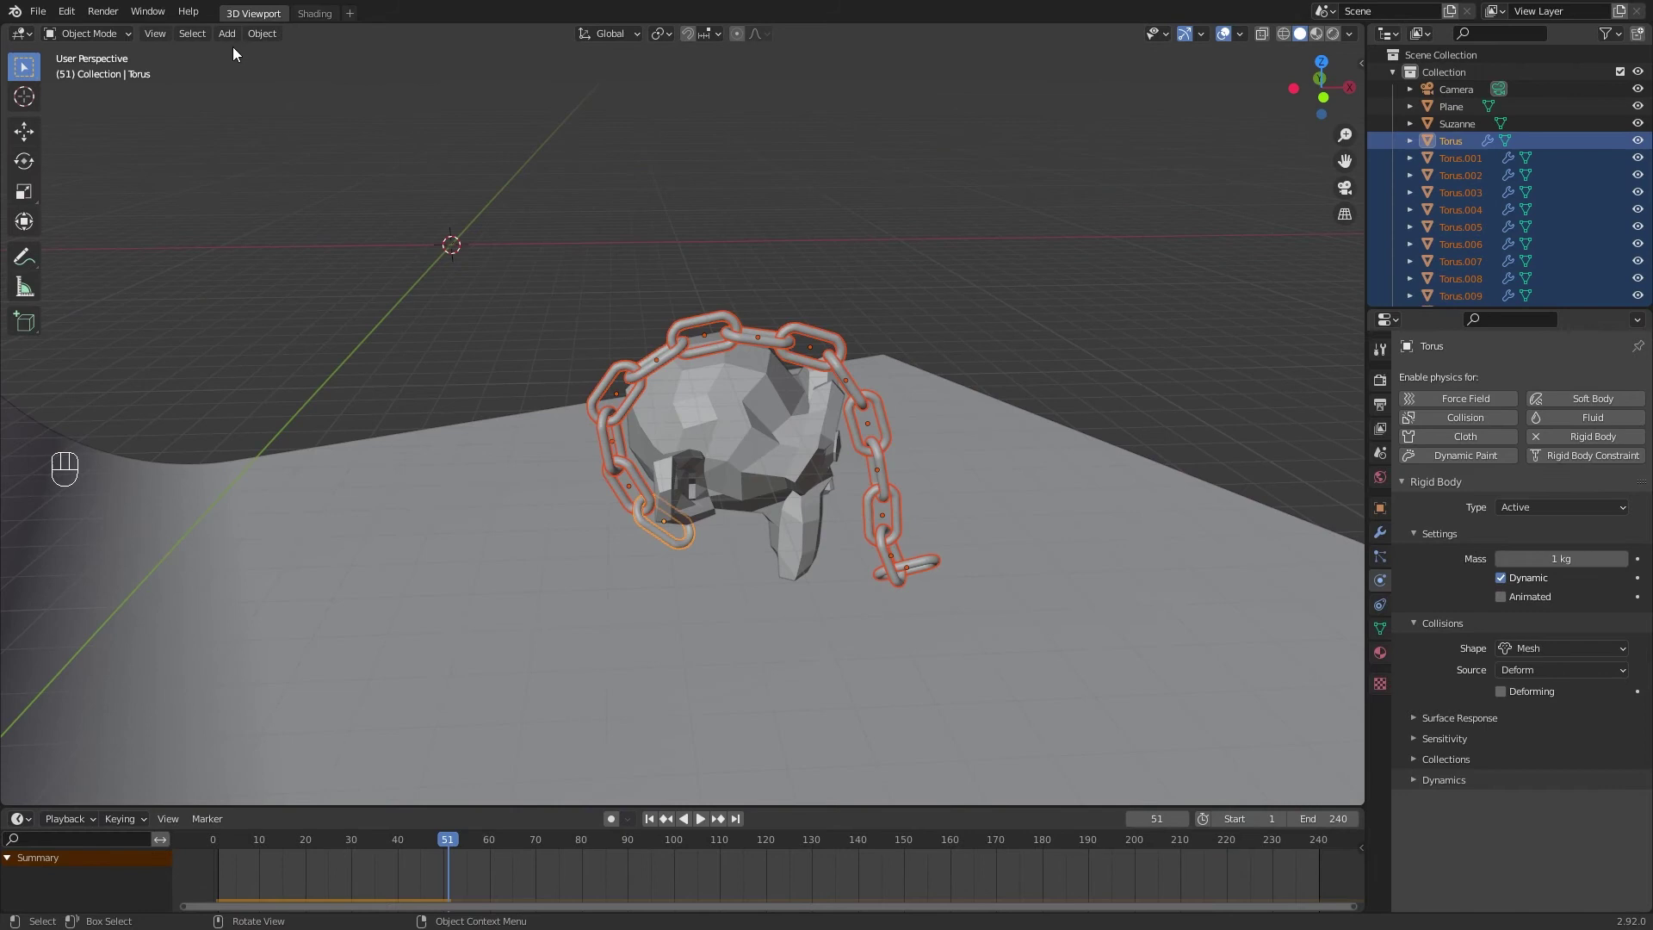
pyautogui.click(256, 36)
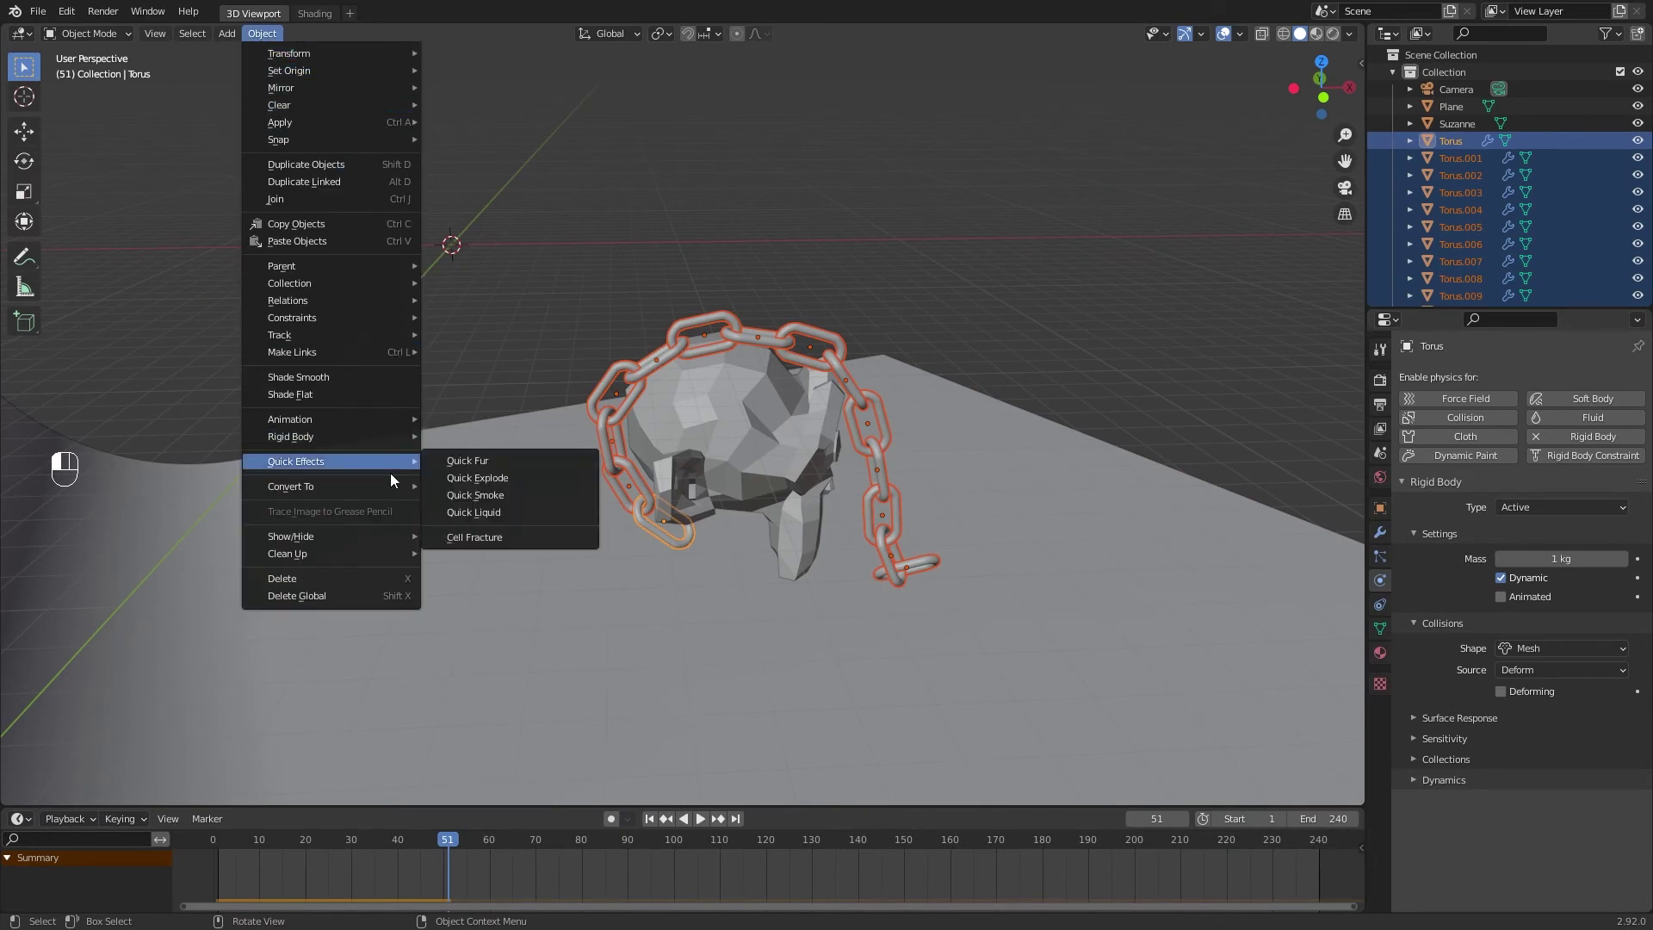
pyautogui.moveTo(379, 440)
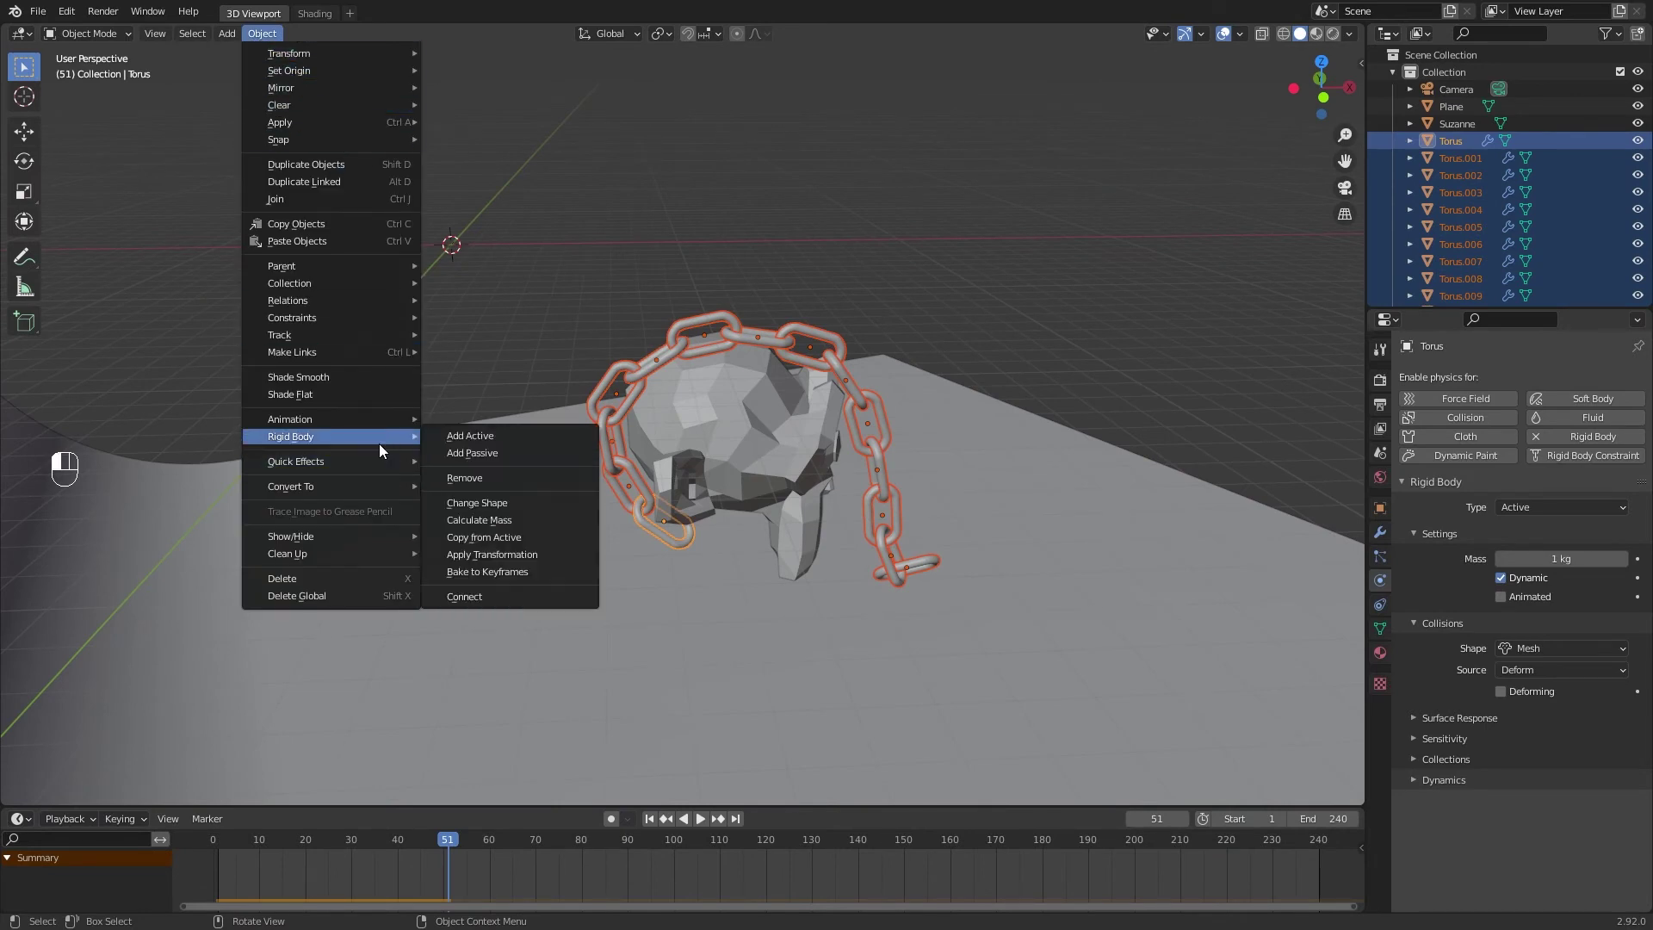
pyautogui.click(524, 556)
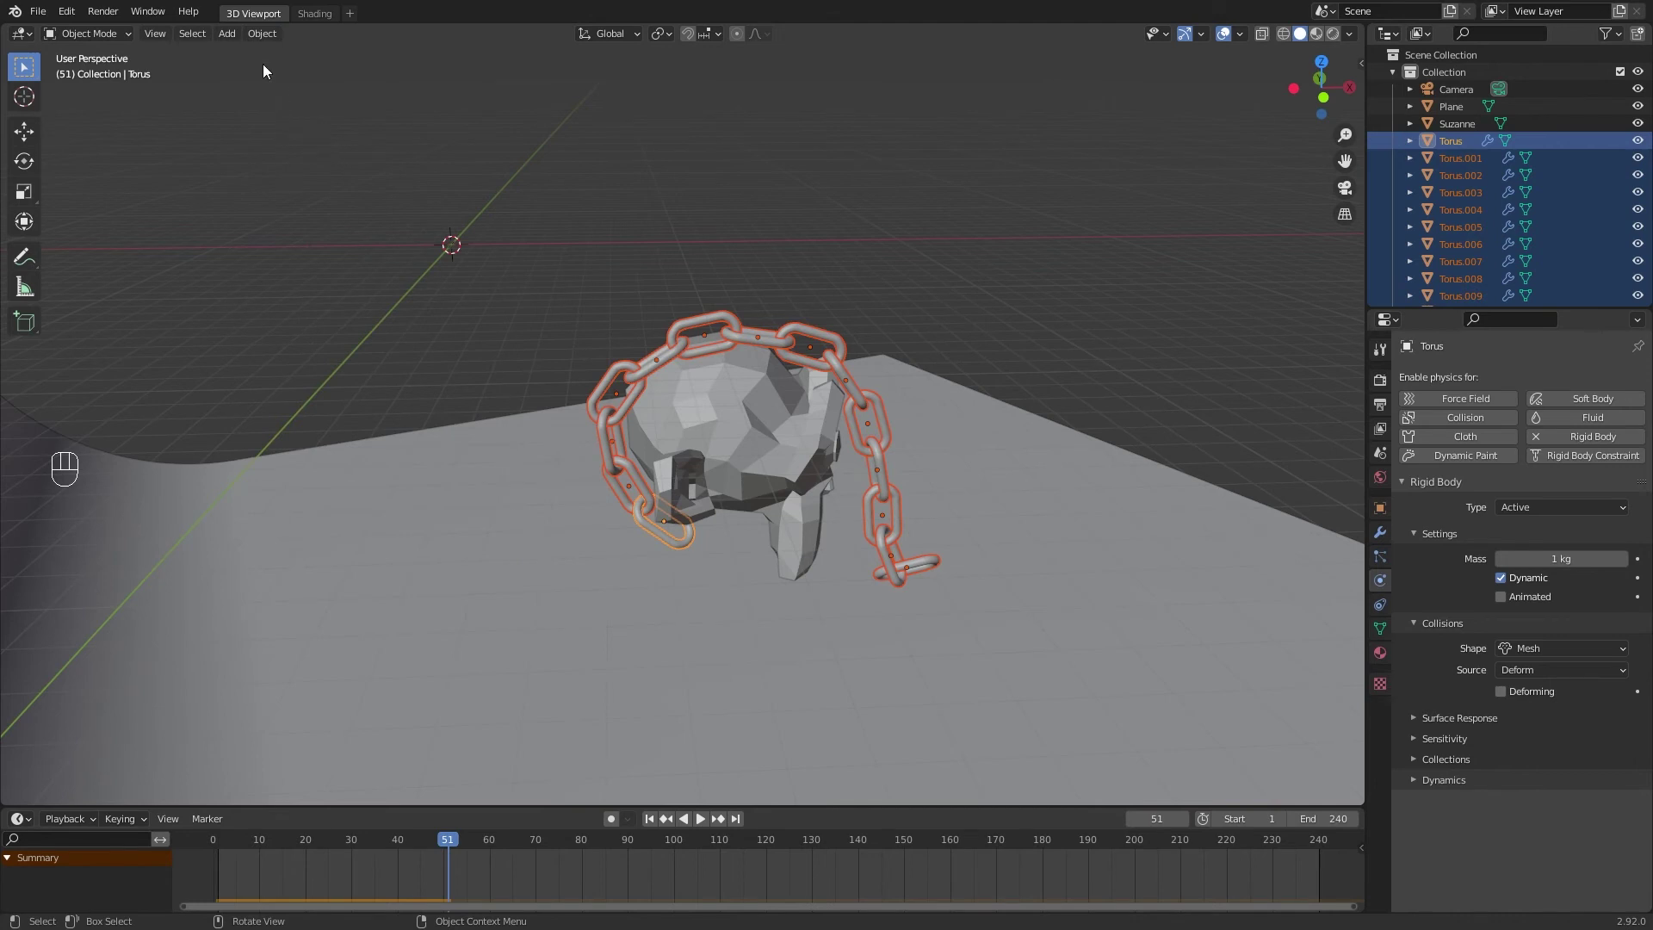
# Step: Remove the rigid body physics from the selected chain links
pyautogui.click(264, 34)
pyautogui.moveTo(345, 445)
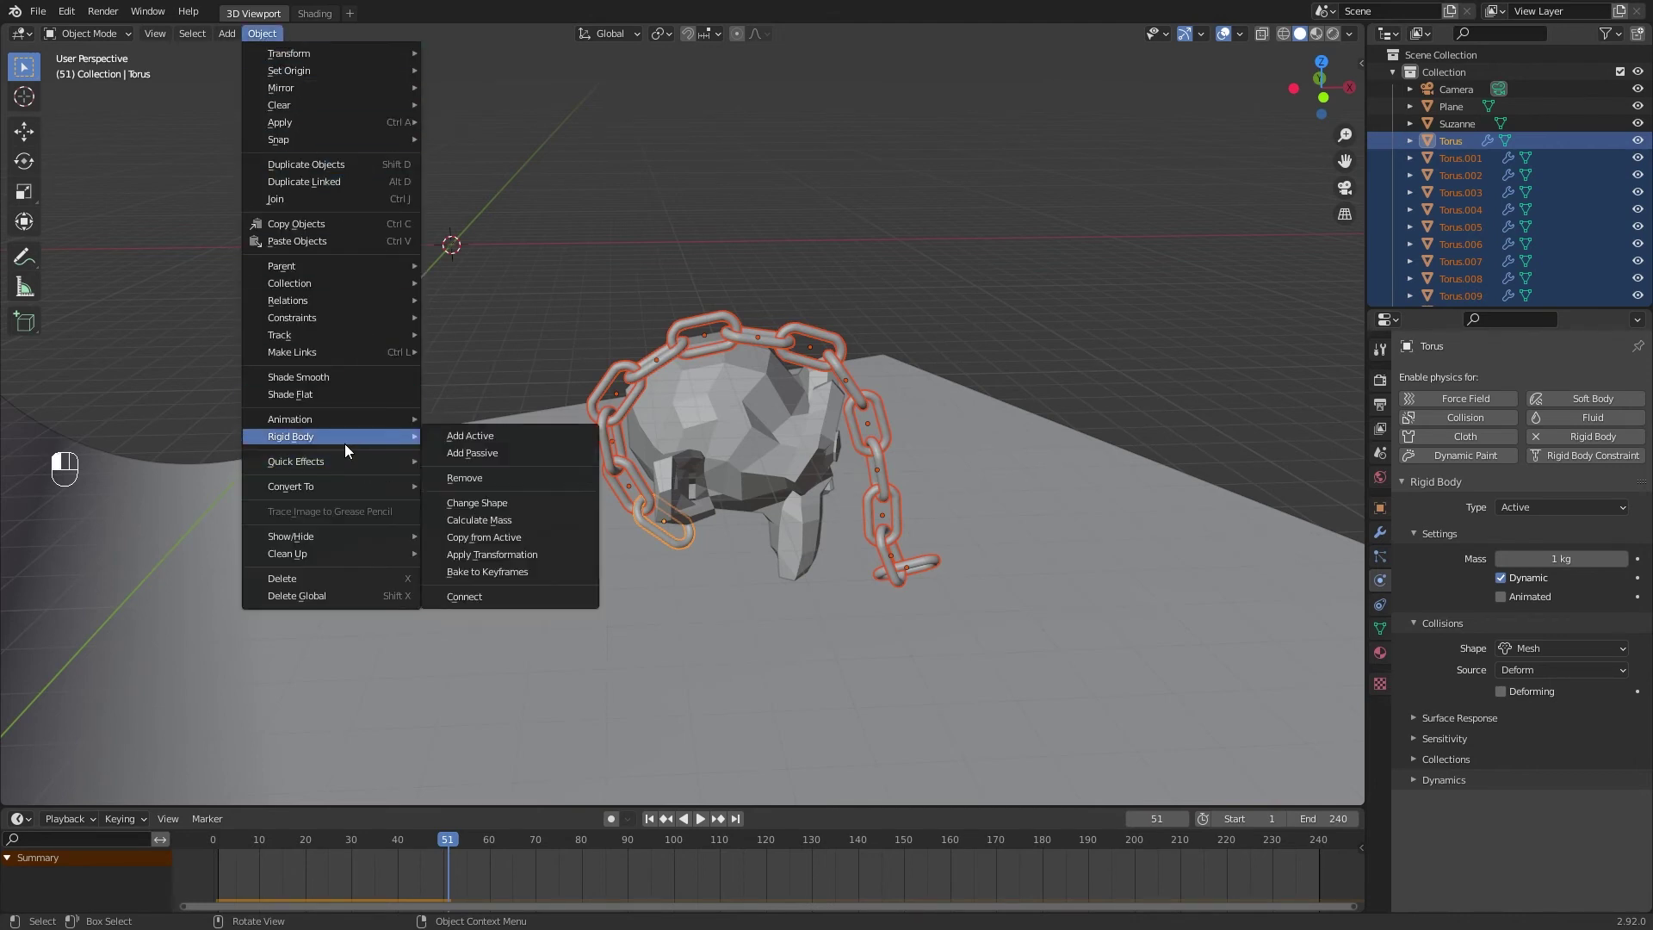
pyautogui.click(489, 477)
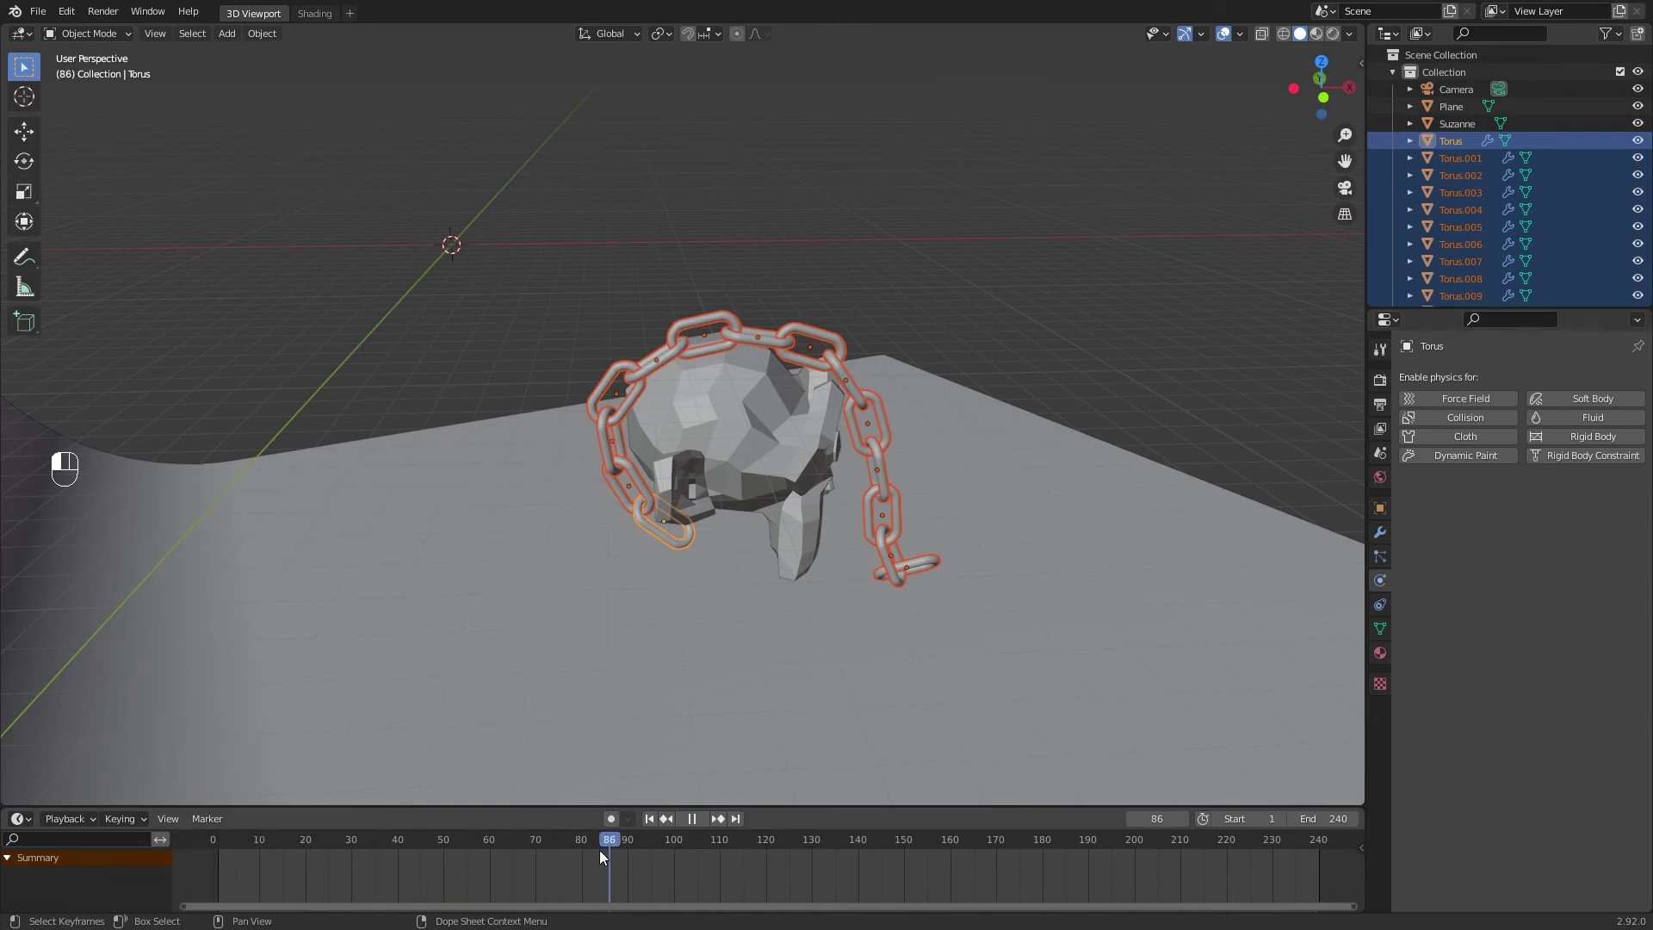
pyautogui.moveTo(1070, 491); pyautogui.dragTo(830, 542, button='middle')
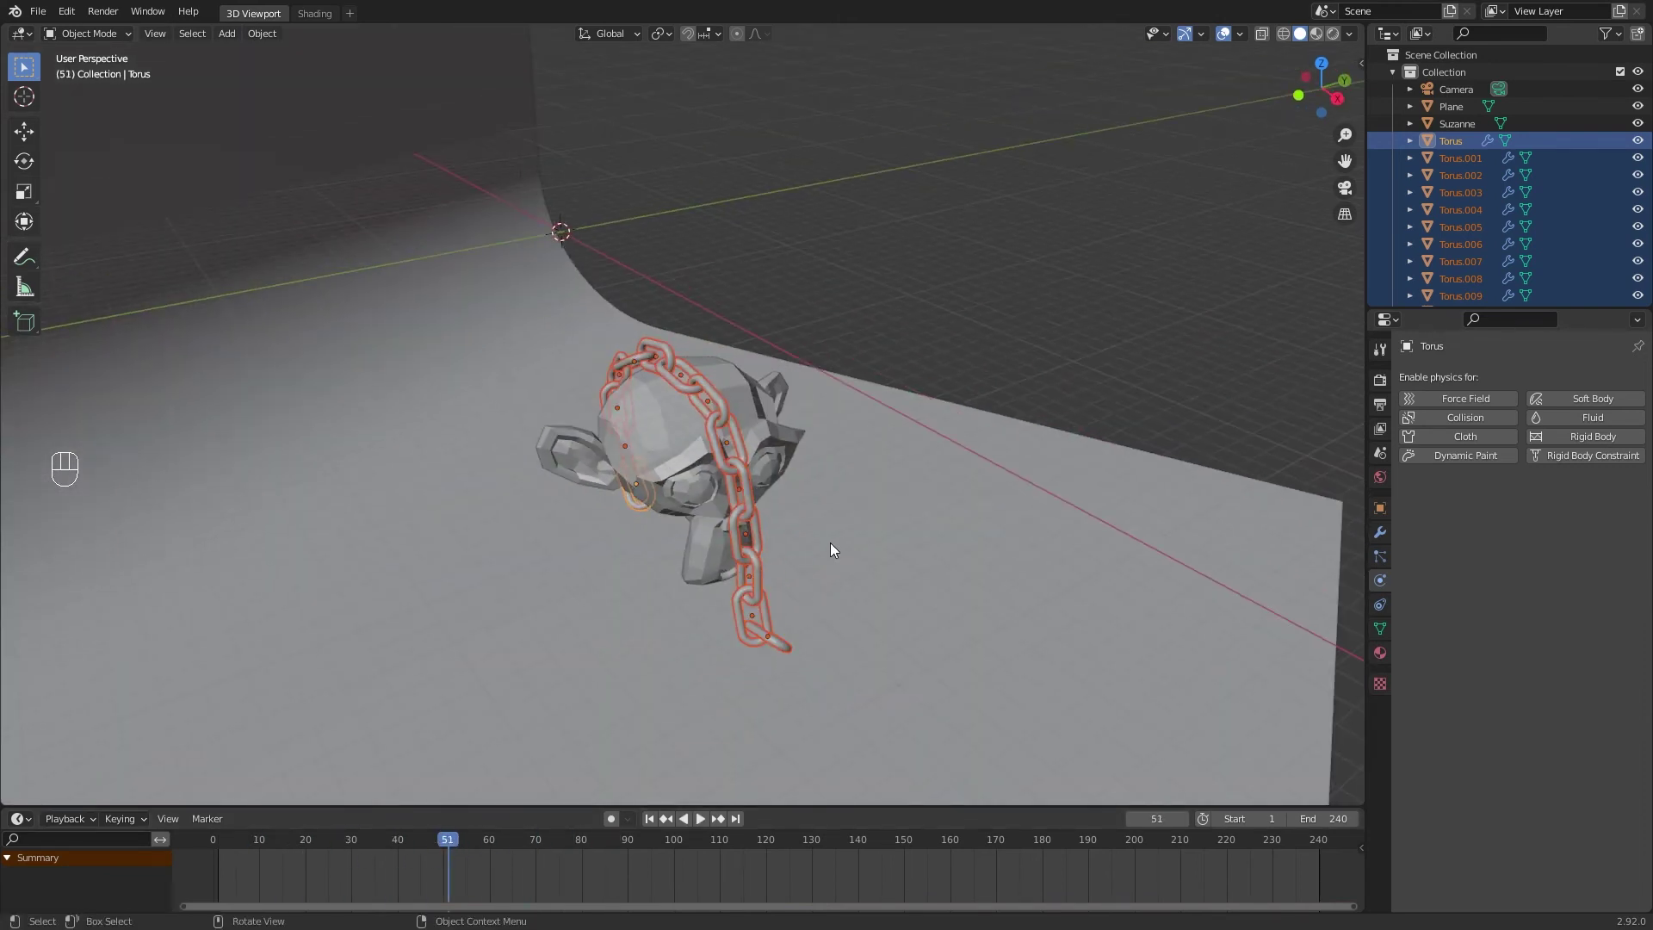